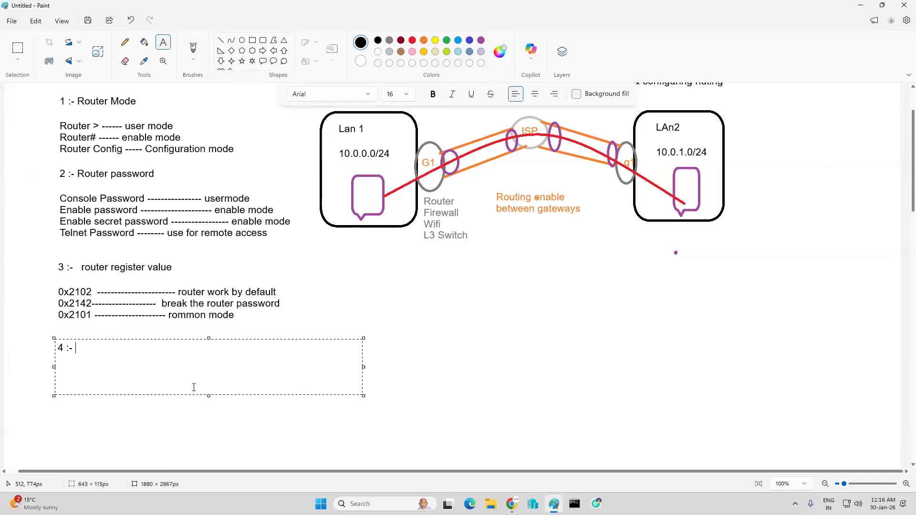
Step: Complete the fourth heading in the notes with the text "IOS backup & recovery"
text(IOS backup & recovery)
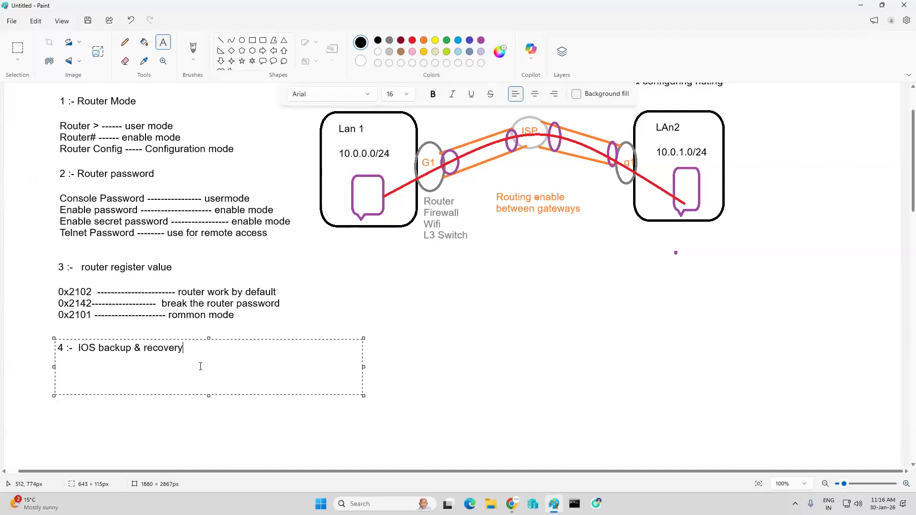
click(166, 412)
scroll(158, 344, down, 3)
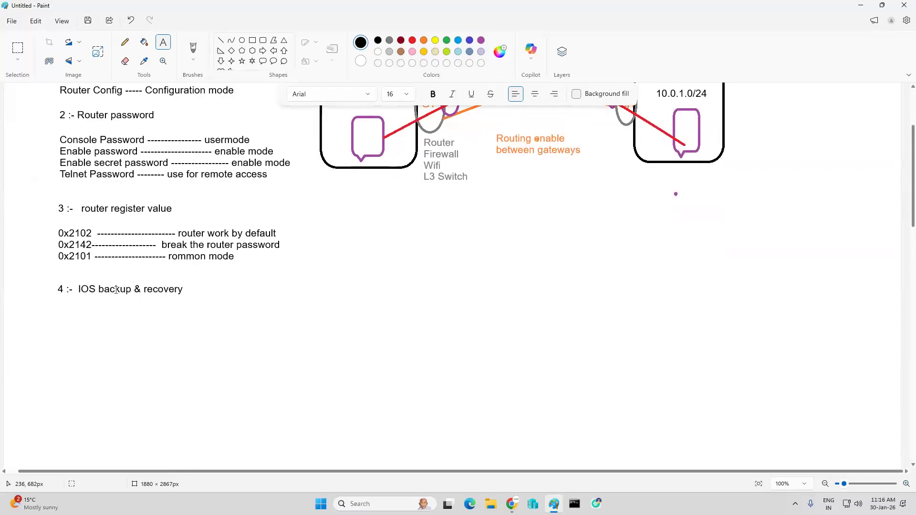
Step: Draw an orange circle below the "IOS backup & recovery" heading and label it "router" inside
click(262, 62)
click(242, 40)
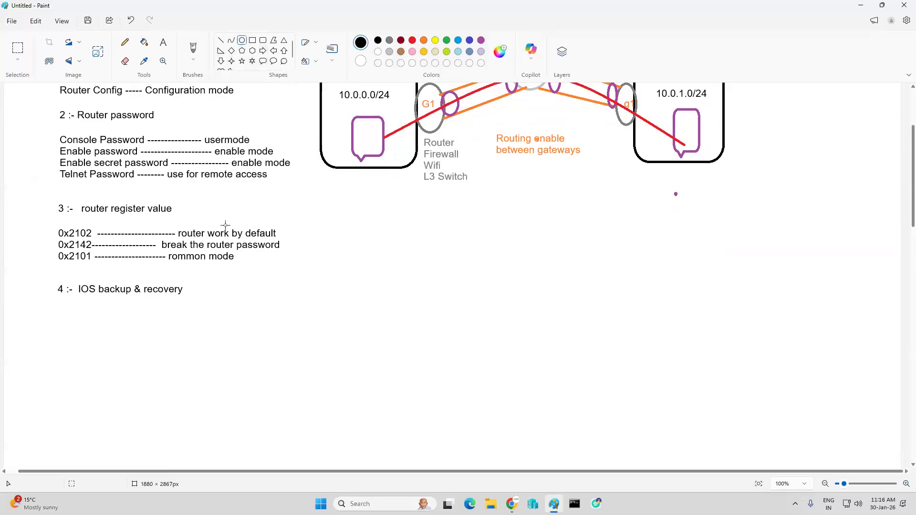
drag(96, 321, 153, 378)
click(423, 42)
click(327, 234)
click(163, 42)
click(105, 335)
text(router)
click(296, 349)
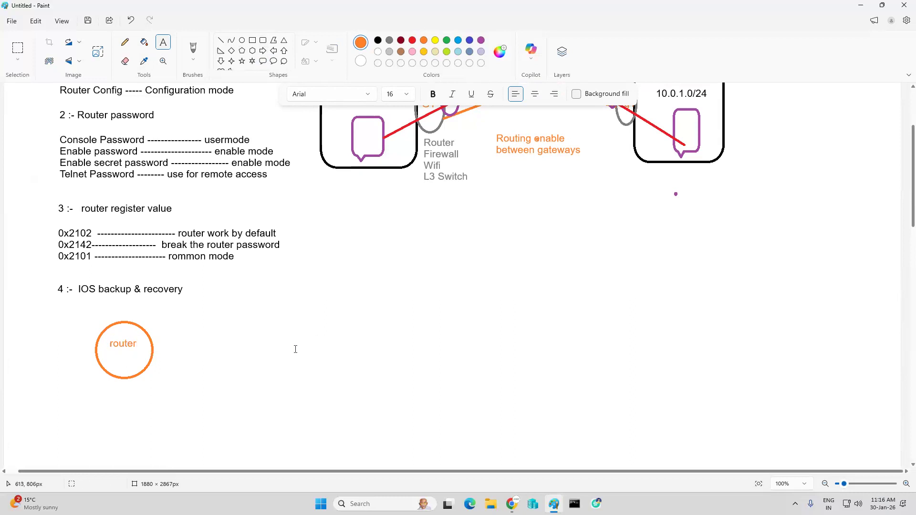
Step: Draw a black rounded callout shape beside the router circle and connect the two with a straight line
scroll(296, 350, up, 3)
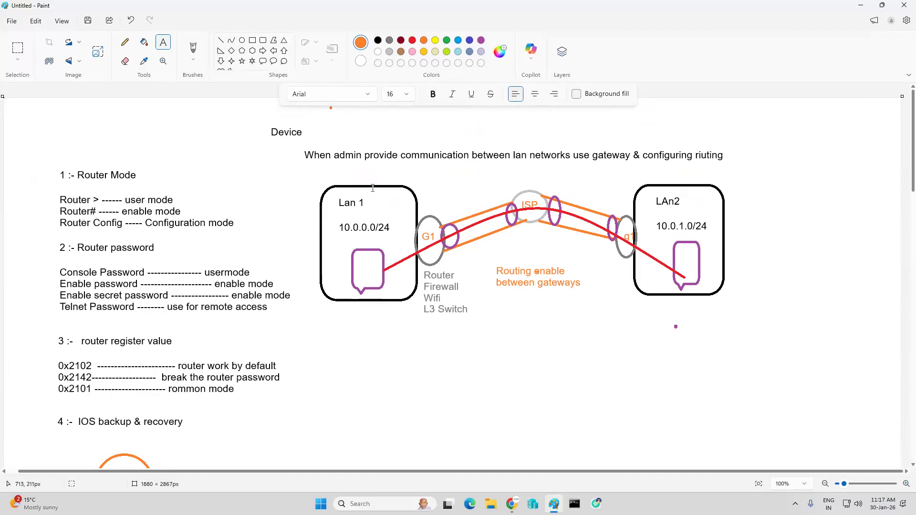
scroll(98, 259, down, 4)
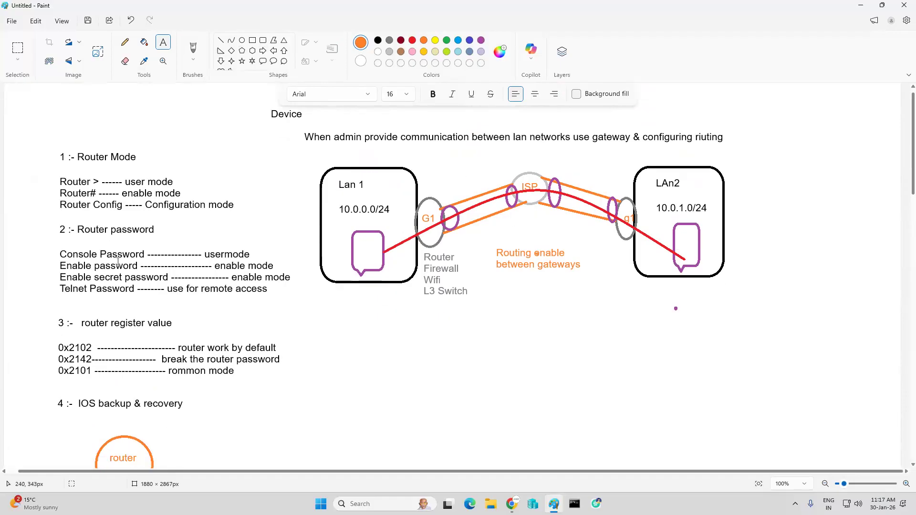
click(263, 61)
click(378, 40)
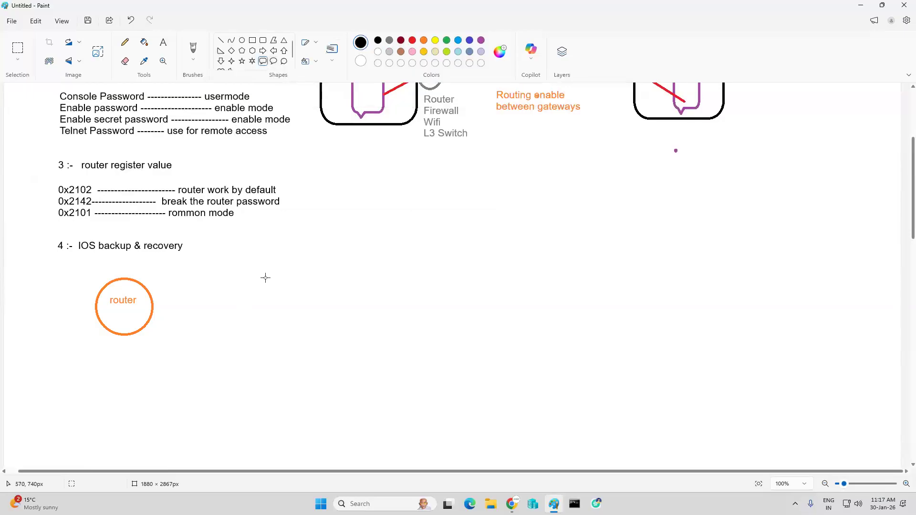
drag(248, 274, 292, 345)
click(377, 254)
click(221, 43)
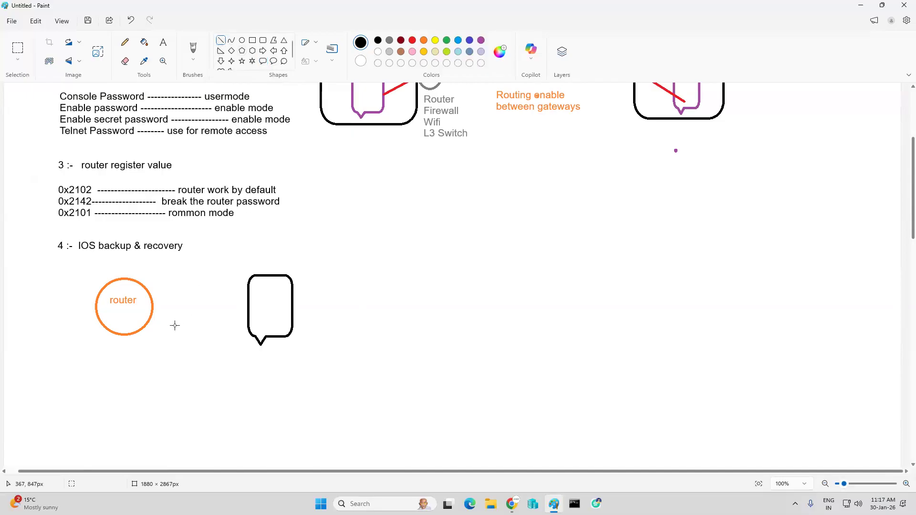
drag(153, 304, 248, 306)
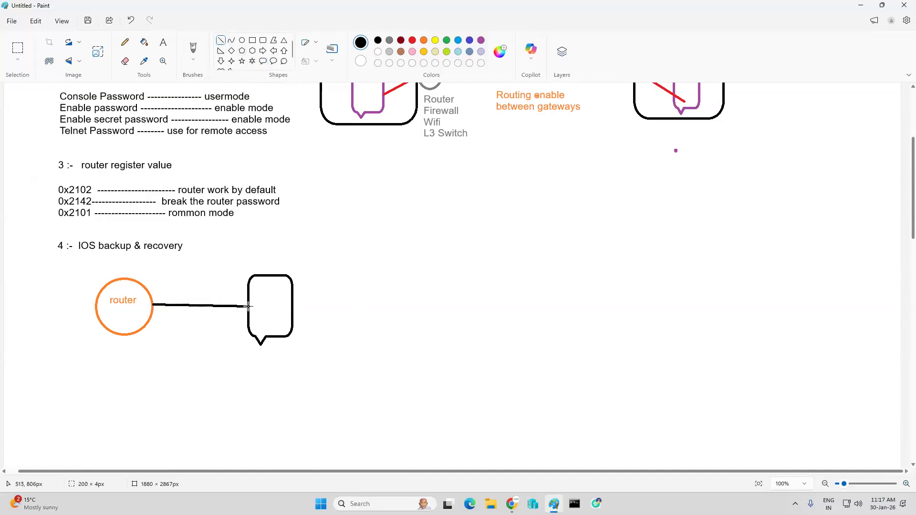
click(230, 341)
Step: Add the text "tftp server" above the black callout shape
click(163, 43)
click(251, 256)
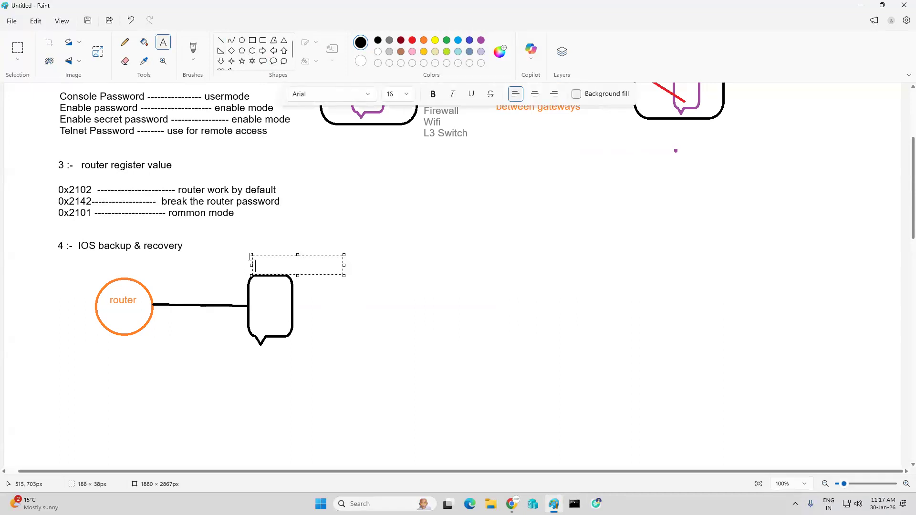
text(tftp server)
click(374, 304)
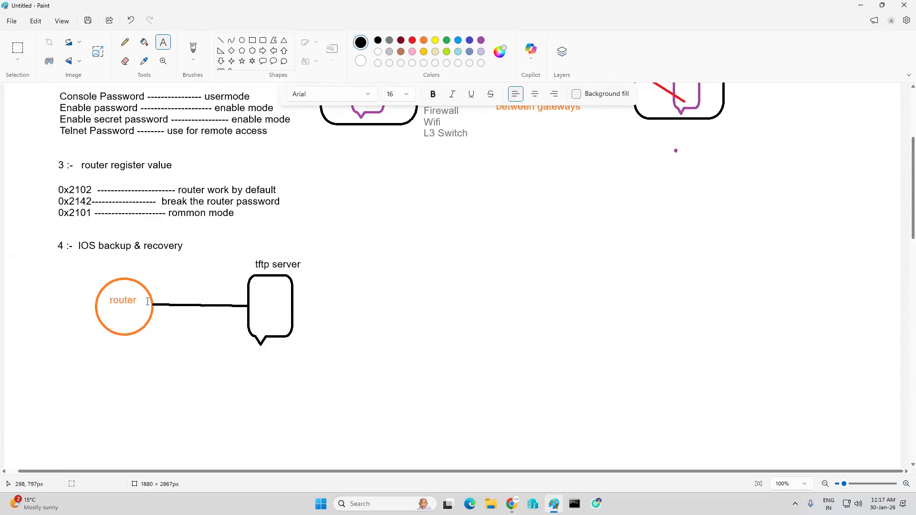
Step: Label the router's end of the connecting line "fa0/0" above it and "10.0.0.1/24" below it
click(150, 284)
text(fa0/0)
click(183, 311)
drag(155, 308, 246, 327)
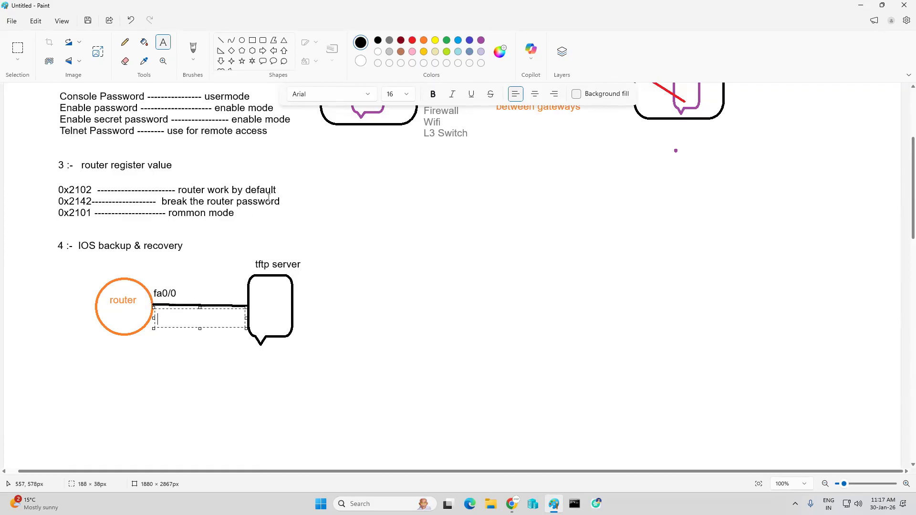
text(10.0.0.1/24)
Step: Add the address "10.0.0.2/24" below the TFTP server shape
click(272, 340)
text(10)
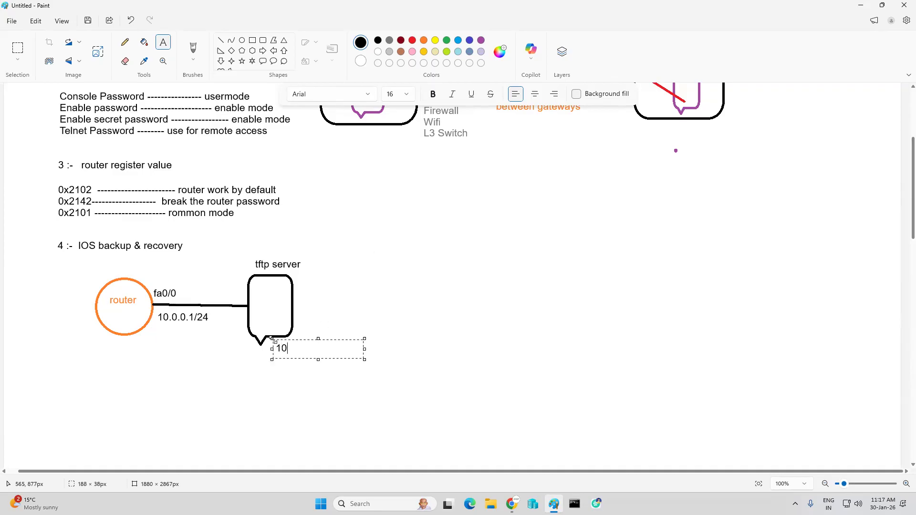
text(.0.0.2/24)
click(190, 385)
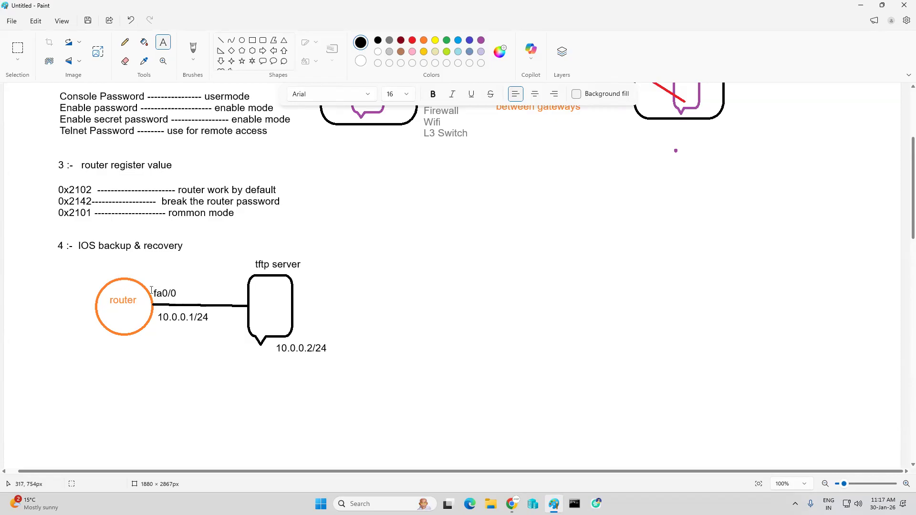
Step: Write "pc" inside the TFTP server shape, then minimize the drawing to show the desktop
click(251, 294)
text(o)
key(BackSpace)
text(pc)
click(494, 347)
scroll(109, 330, up, 2)
scroll(110, 330, up, 2)
scroll(117, 329, down, 1)
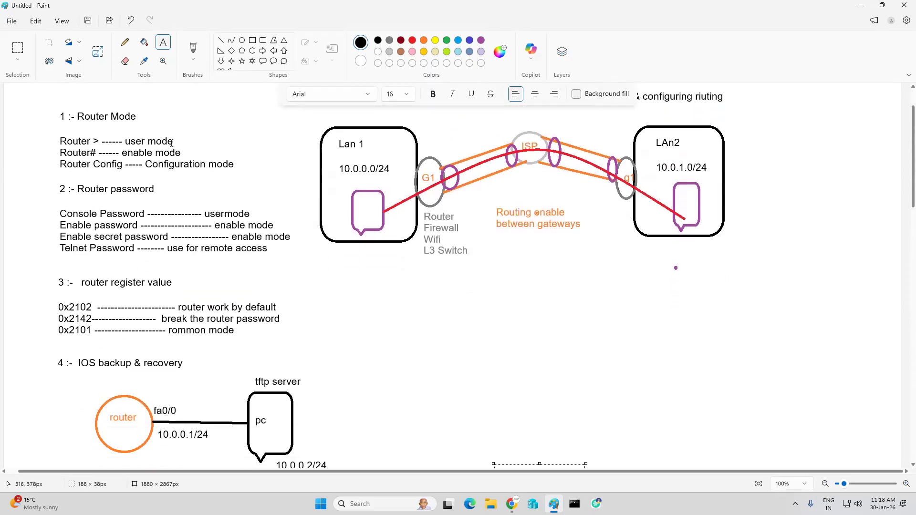
click(861, 6)
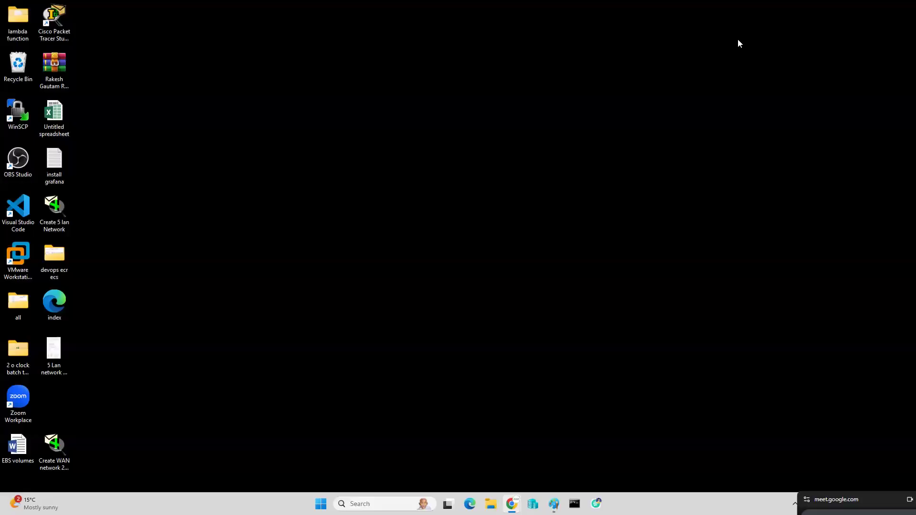
double_click(59, 211)
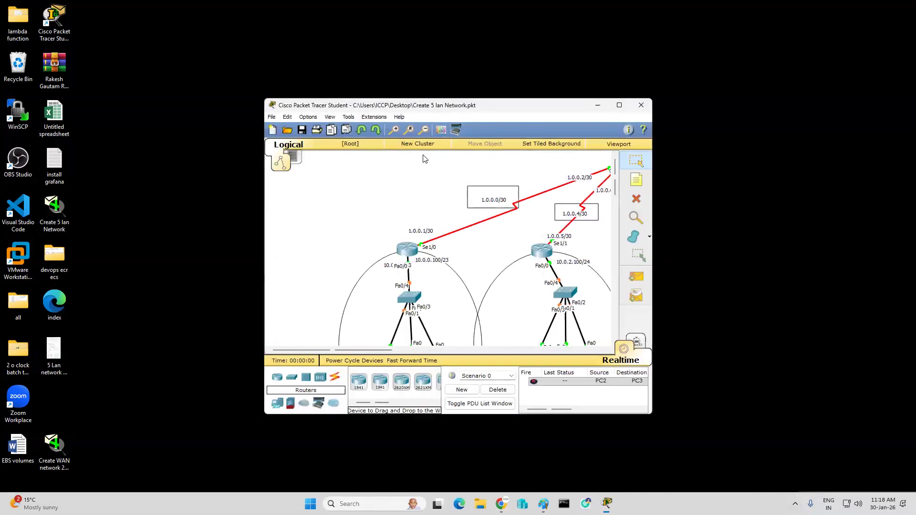
click(620, 106)
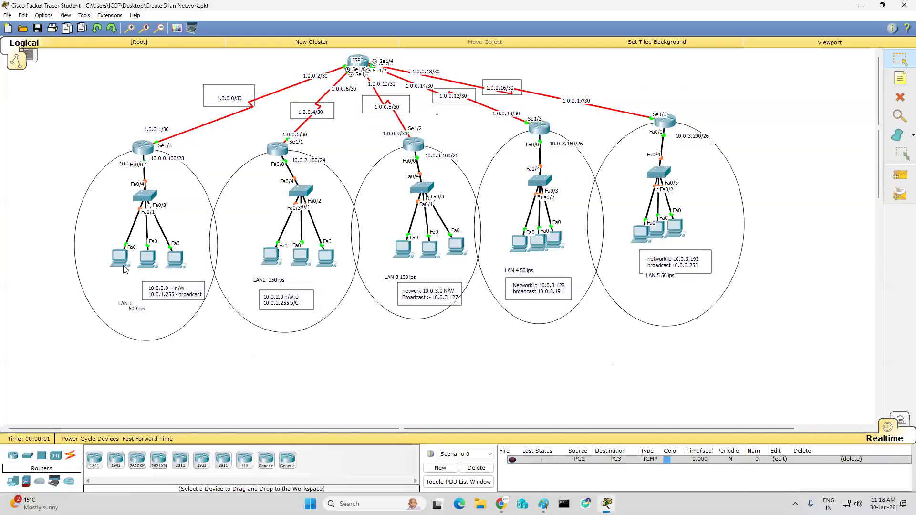
click(142, 152)
click(383, 150)
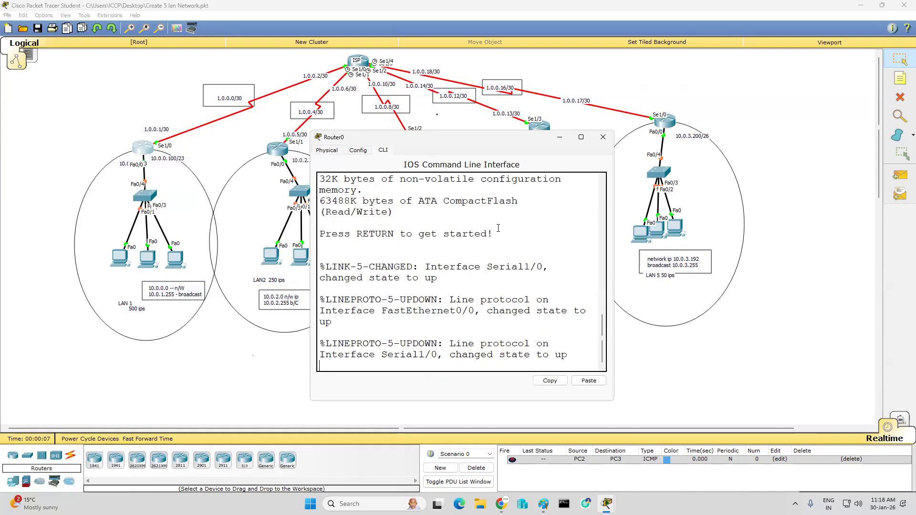
drag(615, 228, 795, 231)
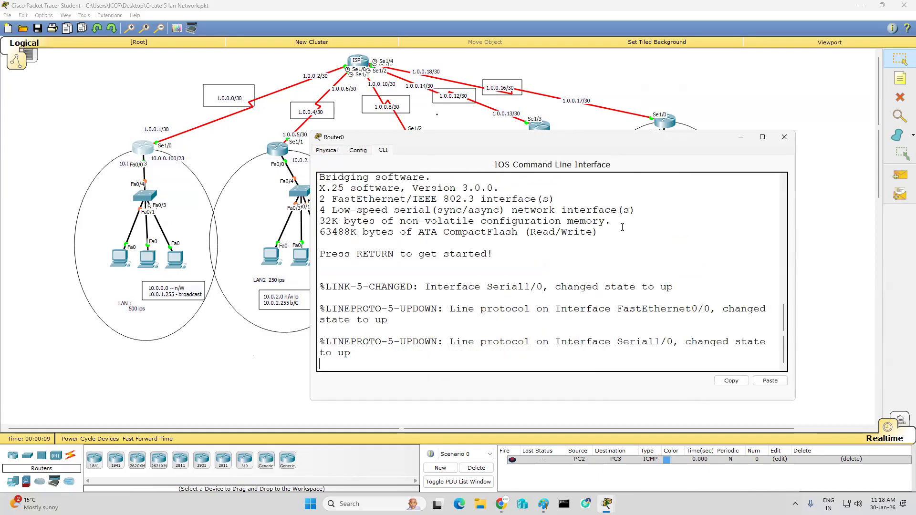
key(Return)
key(Return)
key(Return)
key(Return)
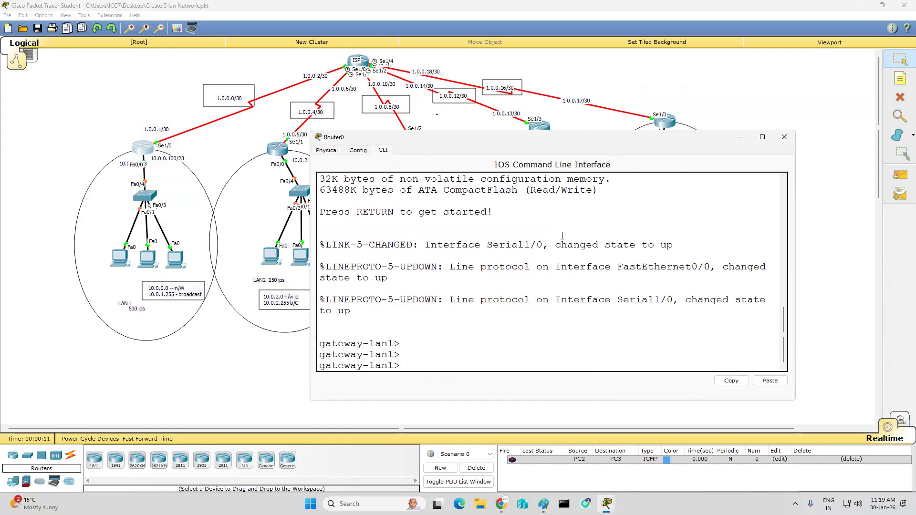
click(783, 138)
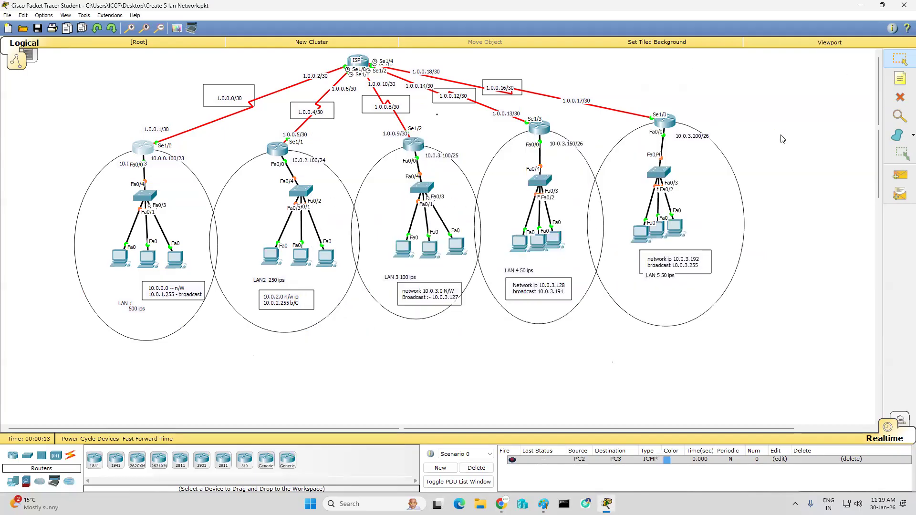
click(905, 5)
click(492, 255)
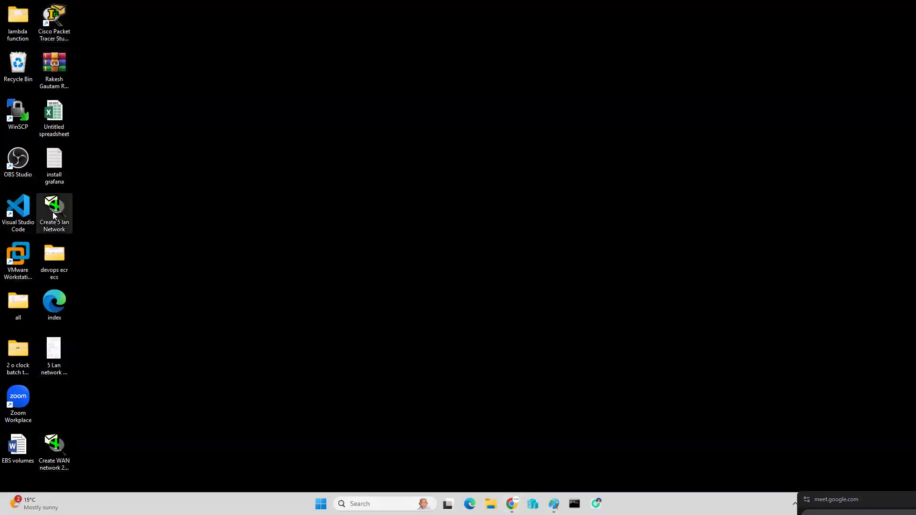
Step: Open the desktop file "Create WAN network 27 jan" in Cisco Packet Tracer, maximized, and show the Delhi router's command line
double_click(49, 440)
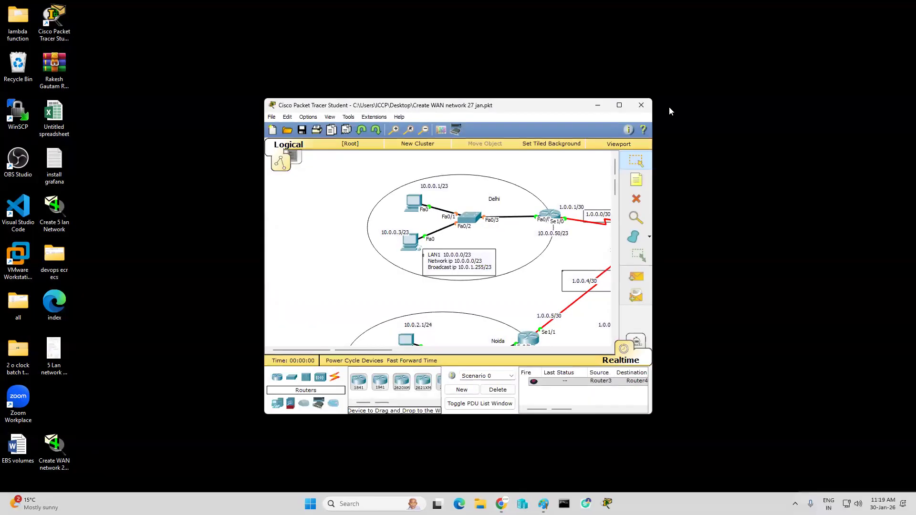
click(620, 105)
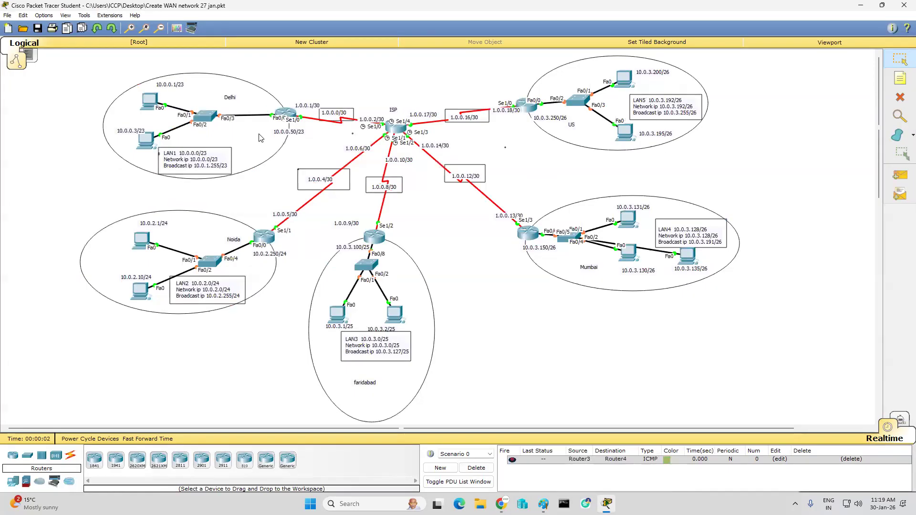
mouse_move(283, 114)
click(285, 114)
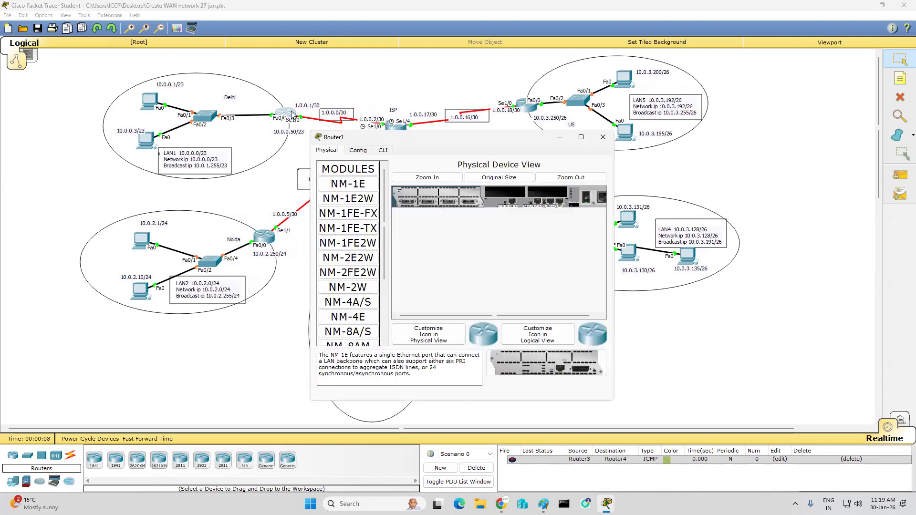
click(383, 150)
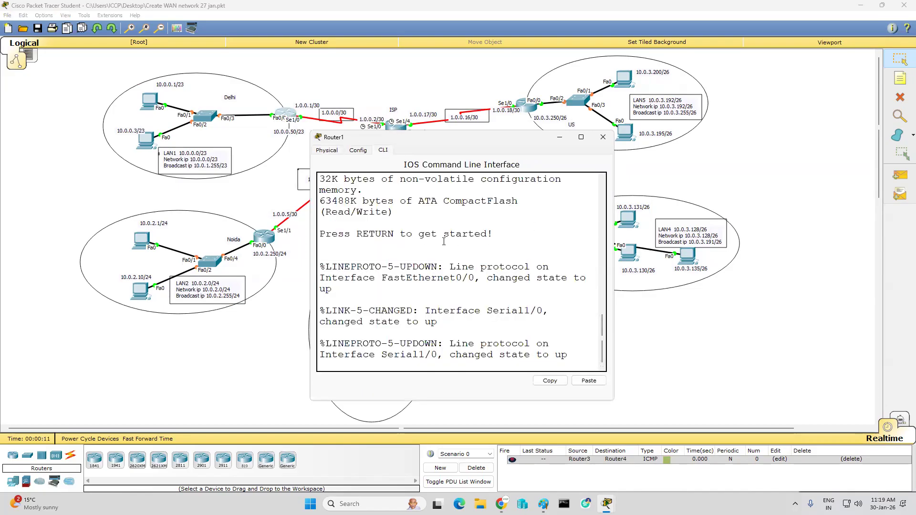
Step: Log in to the Delhi router with the console password and enter enable mode using the enable password
key(Return)
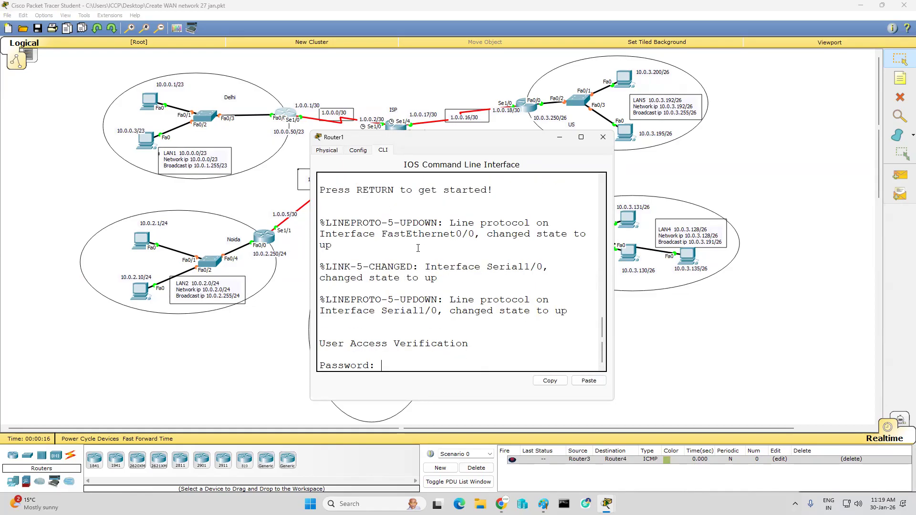
key(Return)
text(en)
key(Return)
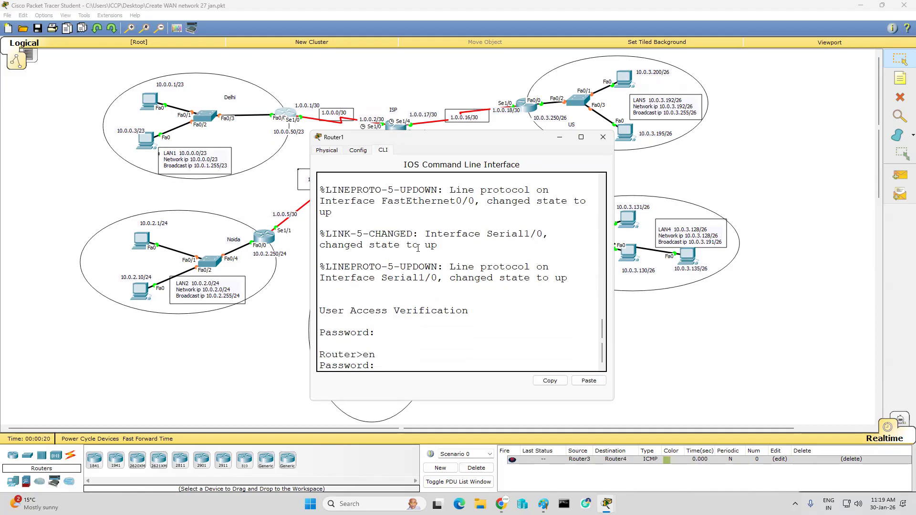
key(Return)
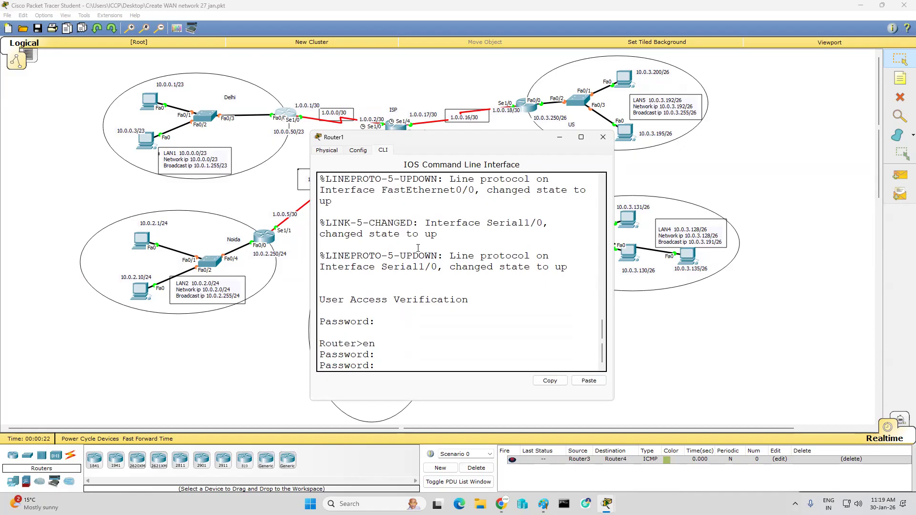
key(Return)
key(Return)
key(Return)
key(Return)
key(Return)
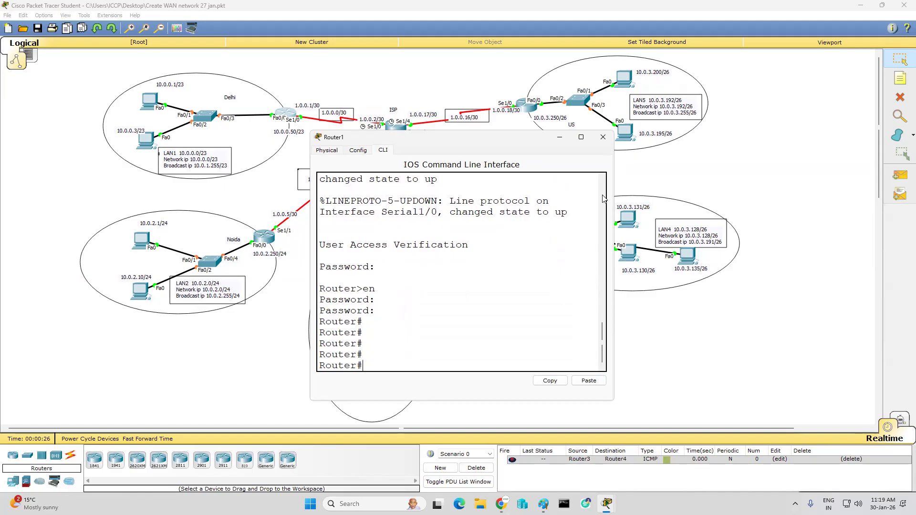
Step: Enlarge the Delhi router's console window and run "sh ip interface", paging through the interface details
drag(614, 196, 673, 195)
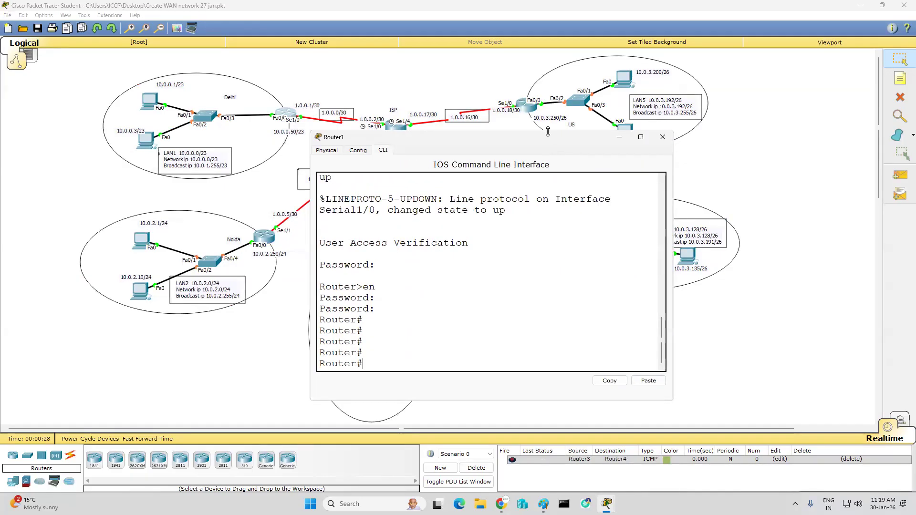
drag(548, 132, 546, 87)
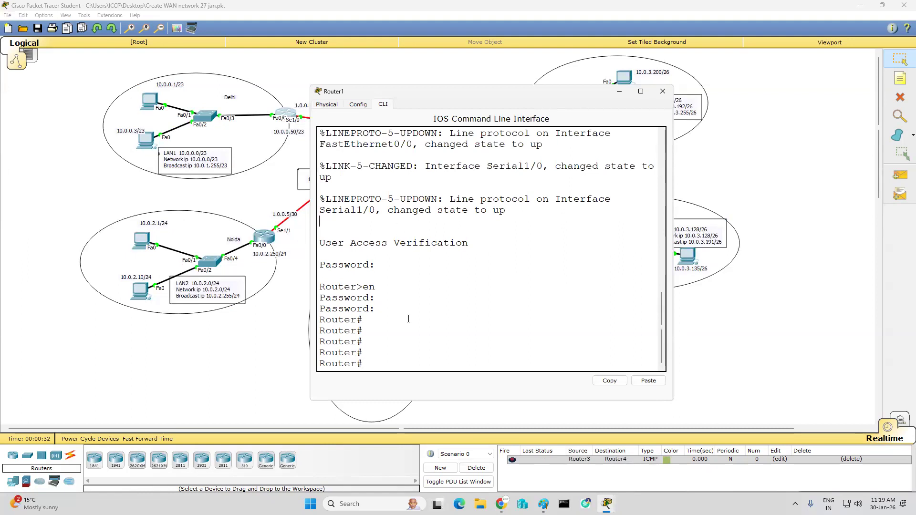
text(sh)
text(ip in)
key(Tab)
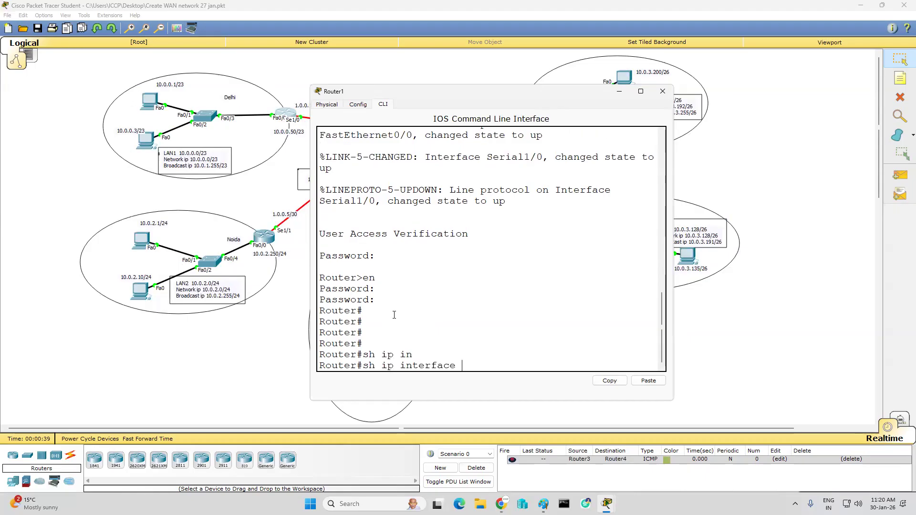
key(Return)
key(Return)
key(Return)
key(Return)
key(Return)
key(Return)
key(Return)
key(Return)
key(Return)
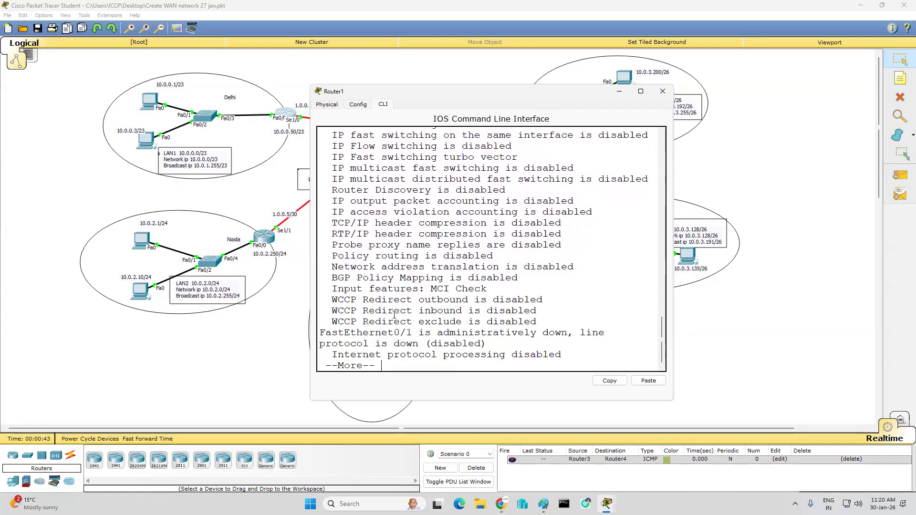
Step: Page through the rest of the Delhi router's IP interface details until the enable prompt returns
key(Return)
key(Return)
key(Return)
key(Return)
key(Return)
key(Return)
key(Return)
key(Return)
key(Return)
key(Return)
key(Return)
key(Return)
key(Return)
key(Return)
key(Return)
key(Return)
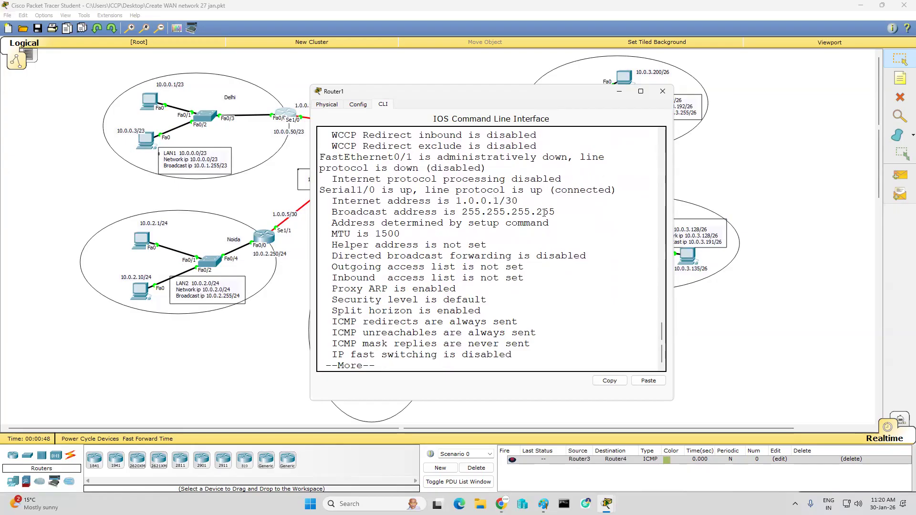
key(Return)
key(Return)
key(Return)
key(Return)
key(Return)
key(Return)
key(Return)
key(Return)
key(Return)
key(Return)
key(Return)
key(Return)
key(Return)
key(Return)
key(Return)
key(Return)
key(Return)
key(Return)
key(Return)
key(Return)
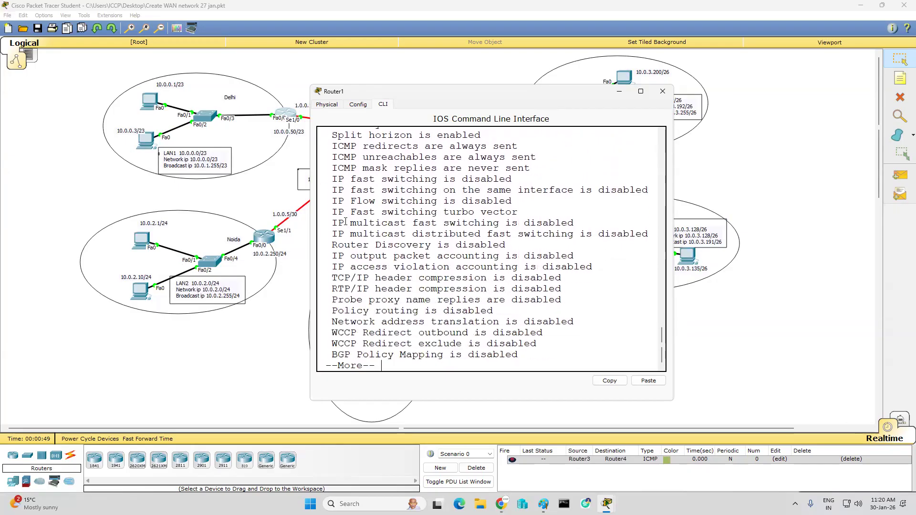
key(Return)
key(Return)
key(Return)
key(Return)
key(Return)
key(Return)
key(Return)
key(Return)
key(Return)
key(Return)
key(Return)
key(Return)
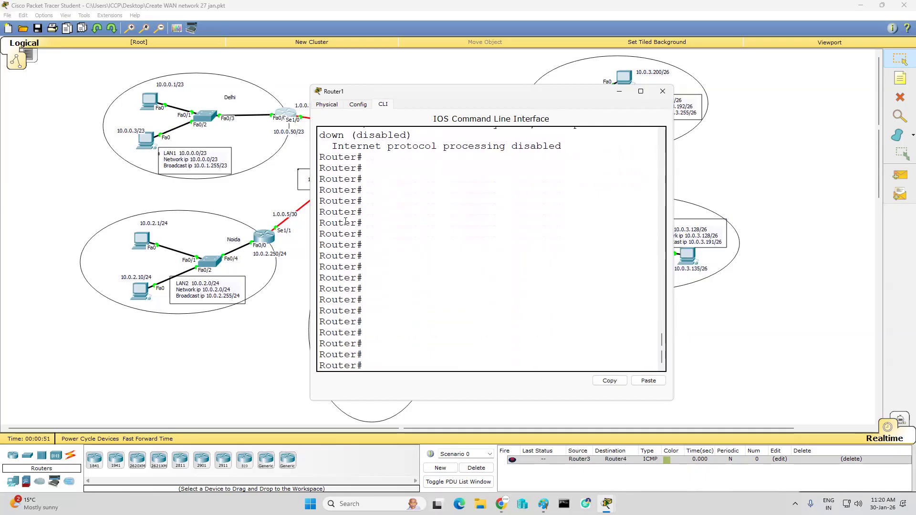
Step: List the available "sh" command options on the Delhi router and page through the whole list
text(sh ro)
key(Tab)
key(BackSpace)
key(BackSpace)
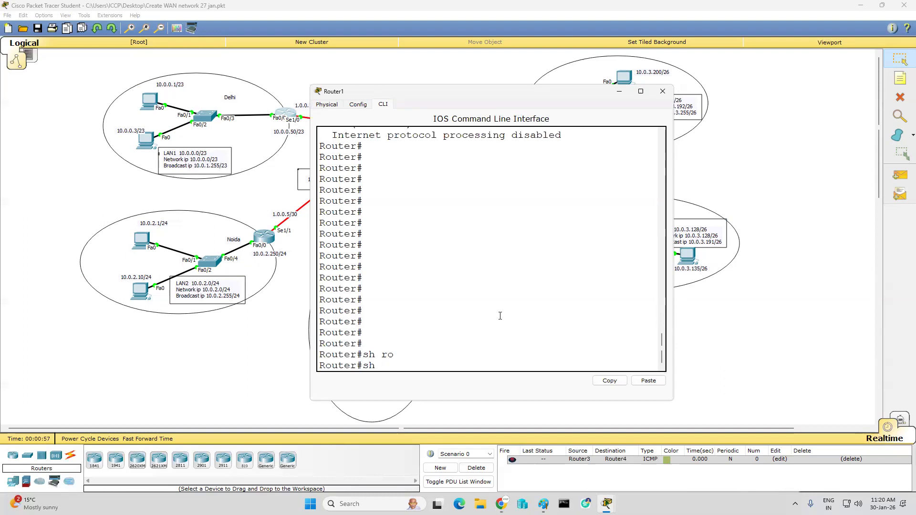
text(?)
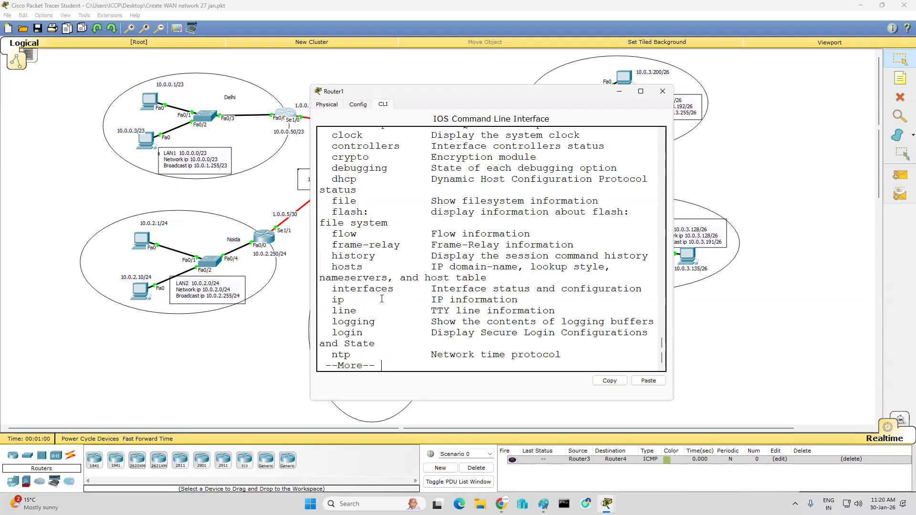
scroll(368, 306, up, 3)
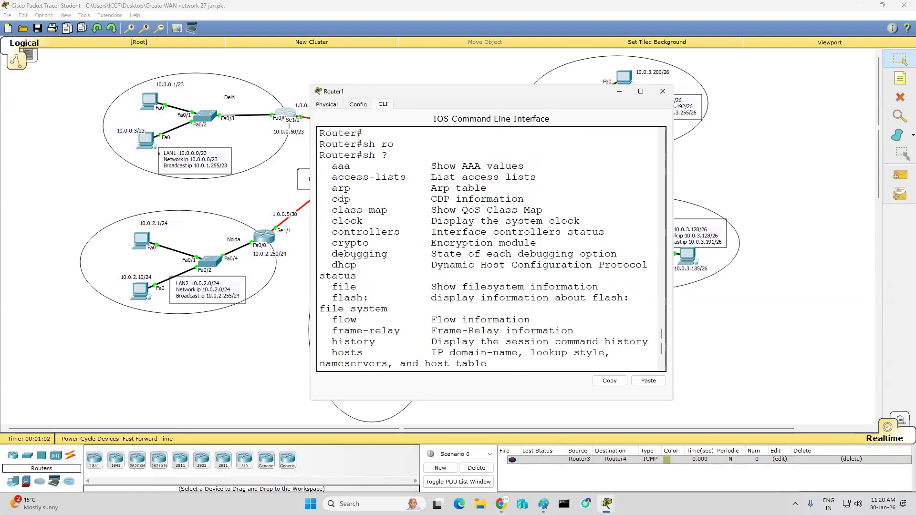
scroll(354, 257, down, 3)
key(Return)
key(Return)
key(Return)
key(Return)
key(Return)
key(Return)
key(Return)
key(Return)
key(Return)
key(Return)
key(Return)
key(Return)
key(Return)
key(Return)
key(Return)
key(Return)
key(Return)
key(Return)
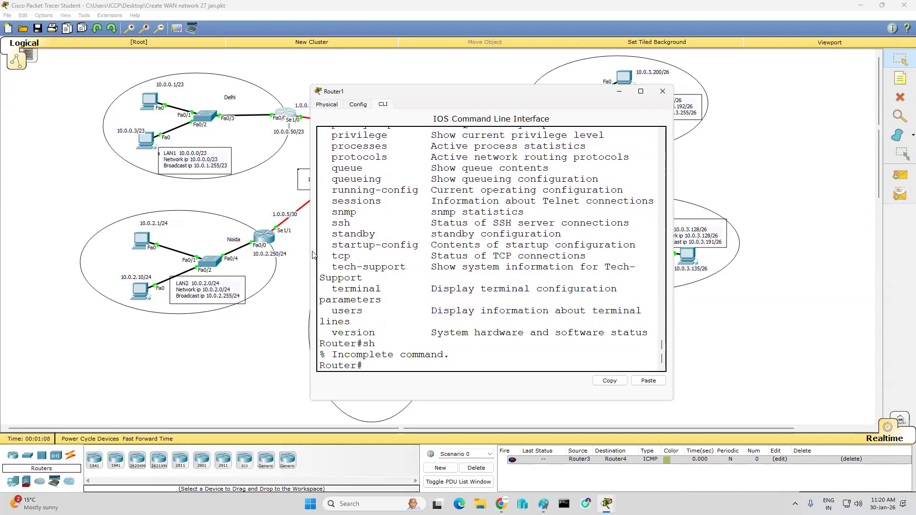
Step: Run "sh version" on the Delhi router and highlight the configuration register line in its output
text(sh ver)
key(Tab)
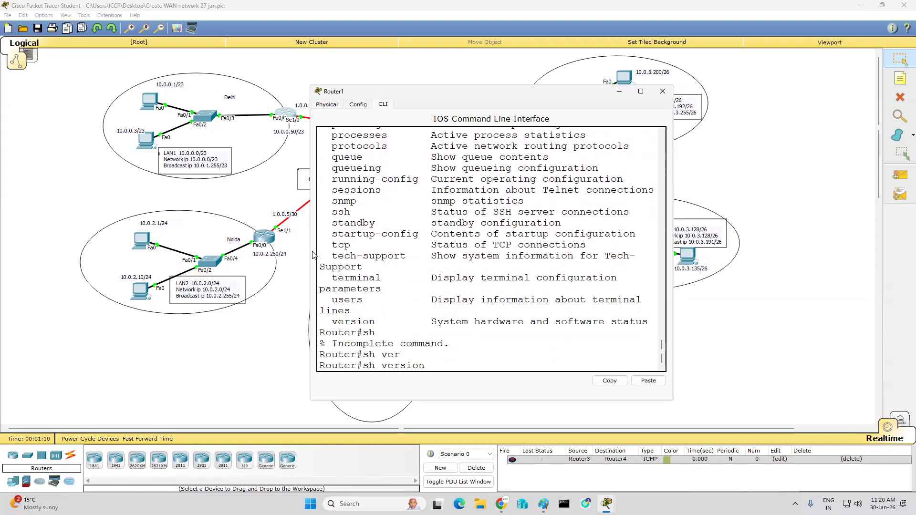
key(Return)
key(Return)
key(Return)
key(Return)
key(Return)
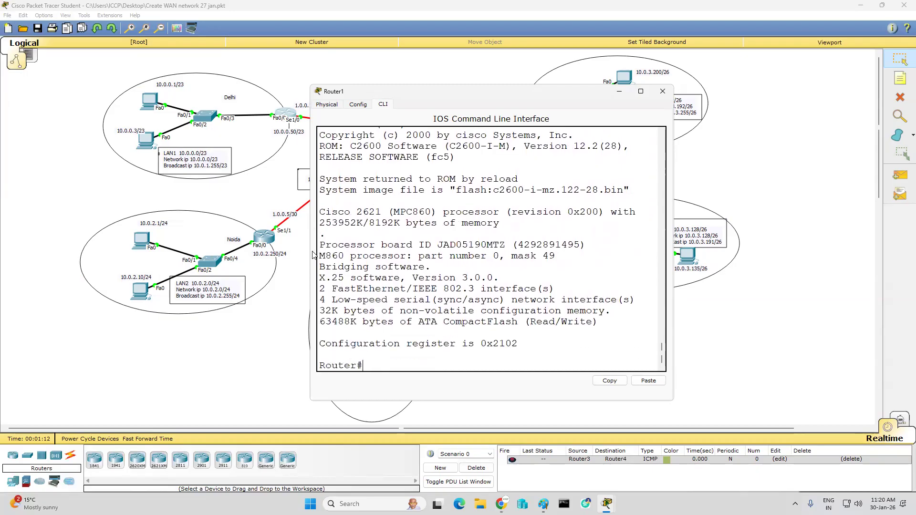
drag(485, 322, 340, 315)
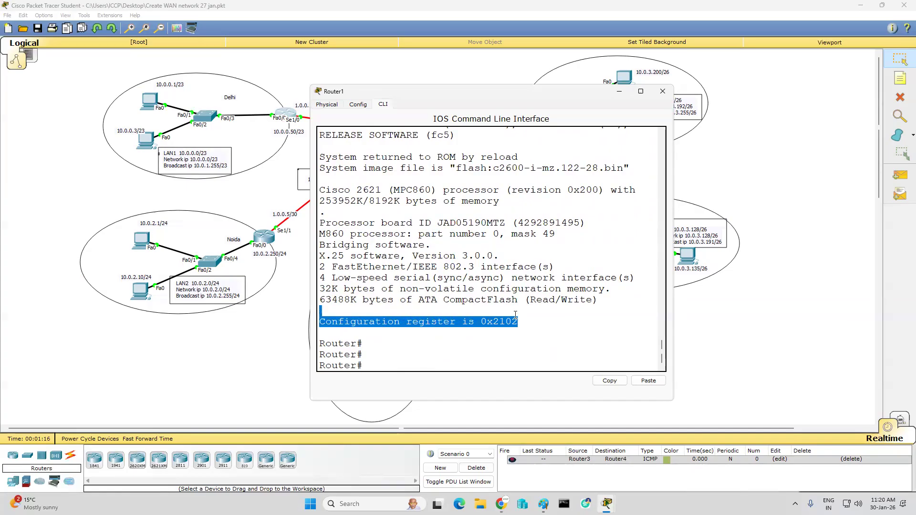
click(535, 324)
click(478, 339)
Step: Exit the Delhi router's session, then minimize its console and the WAN network window to show the desktop
text(exit)
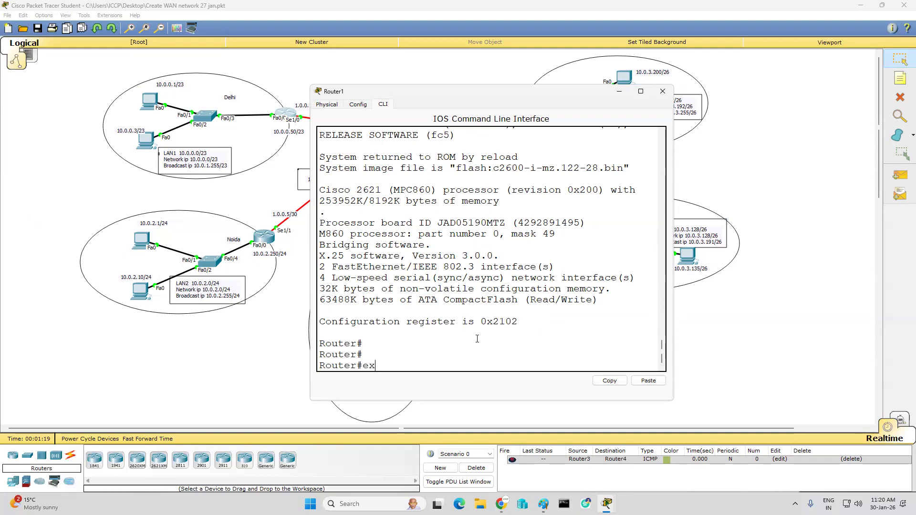
key(Return)
key(Return)
key(Return)
key(Return)
key(Return)
key(Return)
key(Return)
key(Return)
key(Return)
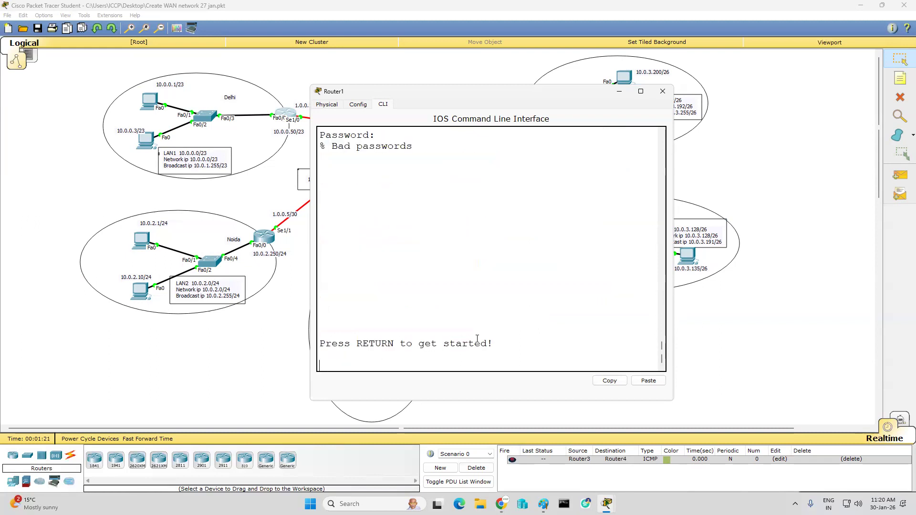
key(Return)
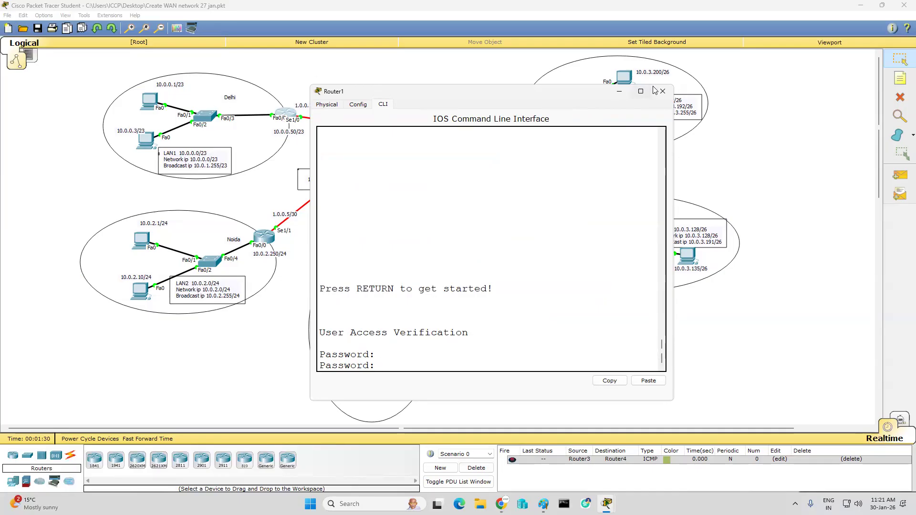
click(619, 91)
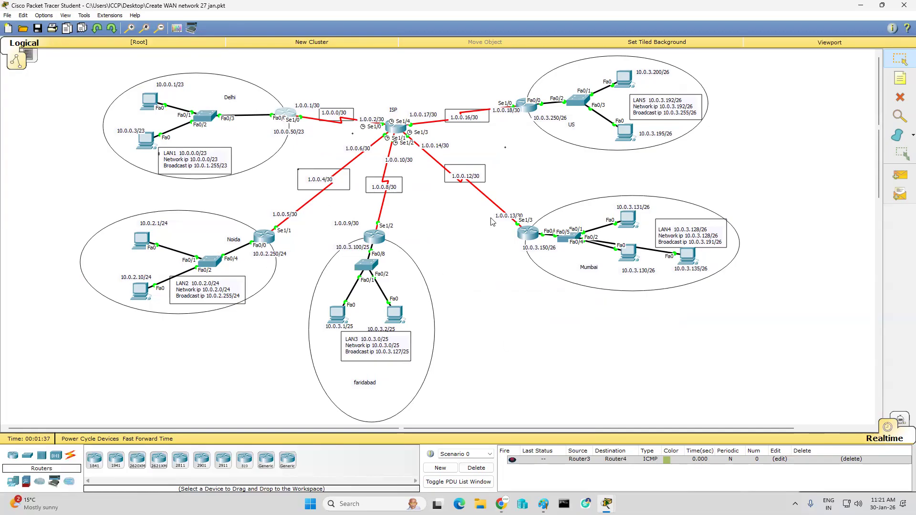
click(861, 5)
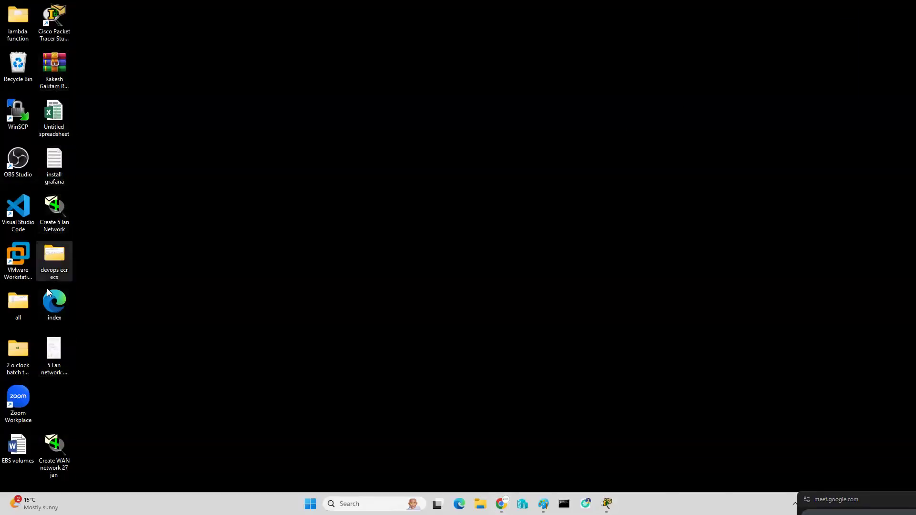
double_click(50, 19)
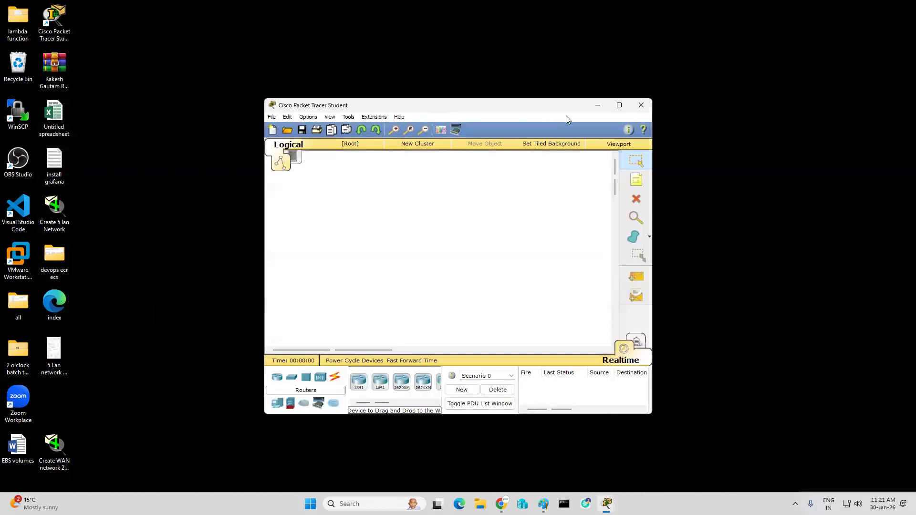
click(619, 106)
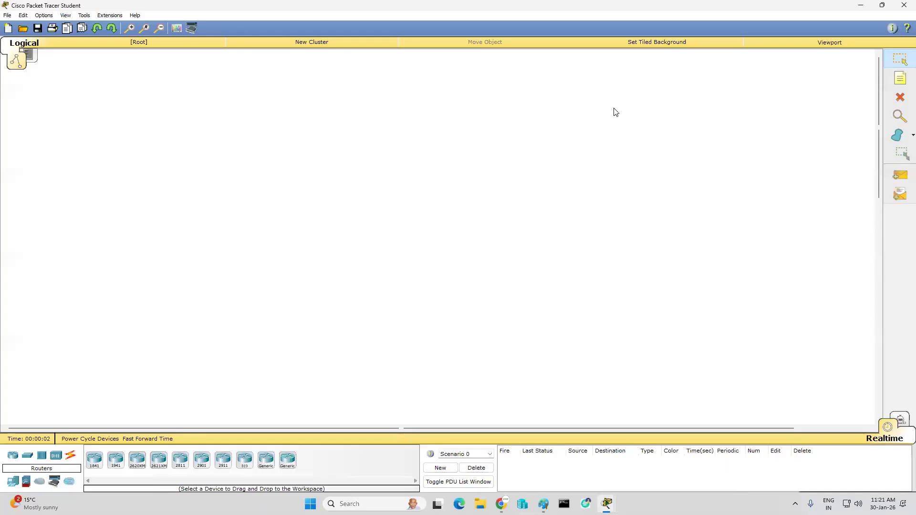
click(905, 8)
Step: Open the desktop file "Create 5 lan Network" in Packet Tracer, maximized, and briefly check the Paint notes before returning to the network
double_click(54, 220)
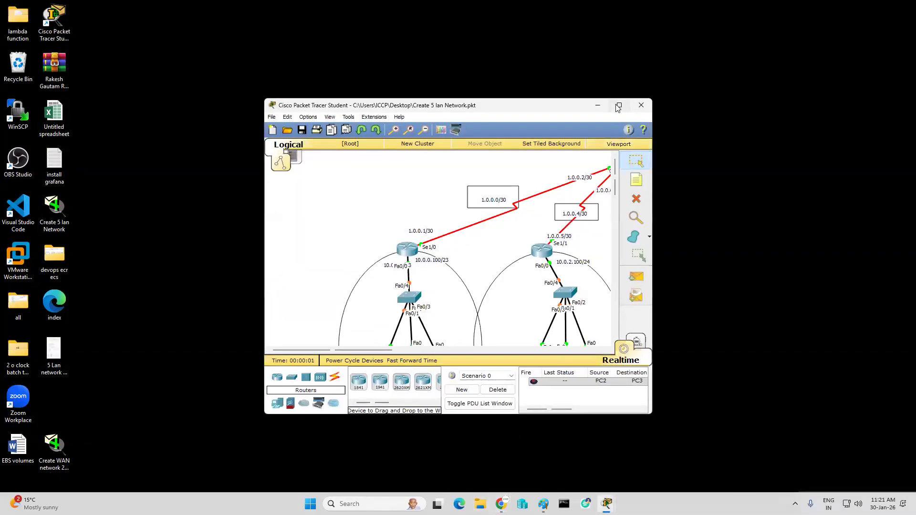
click(618, 107)
mouse_move(437, 504)
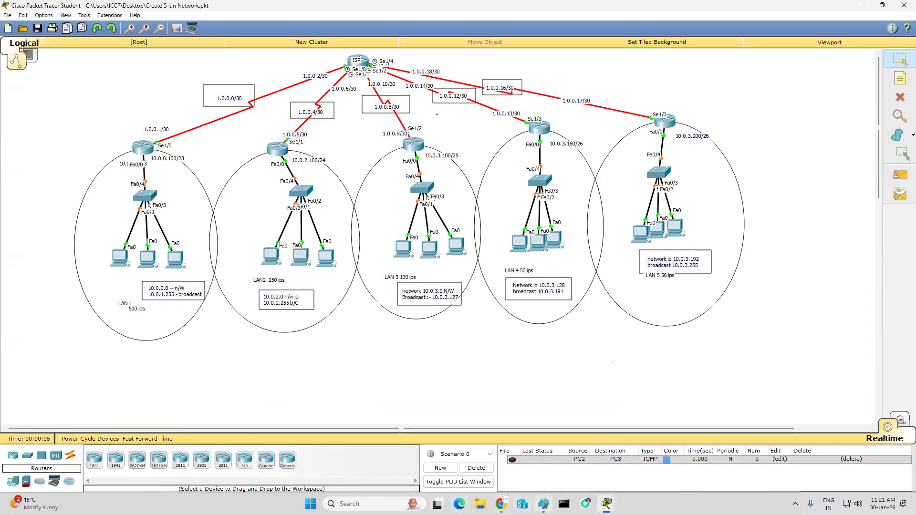
click(543, 504)
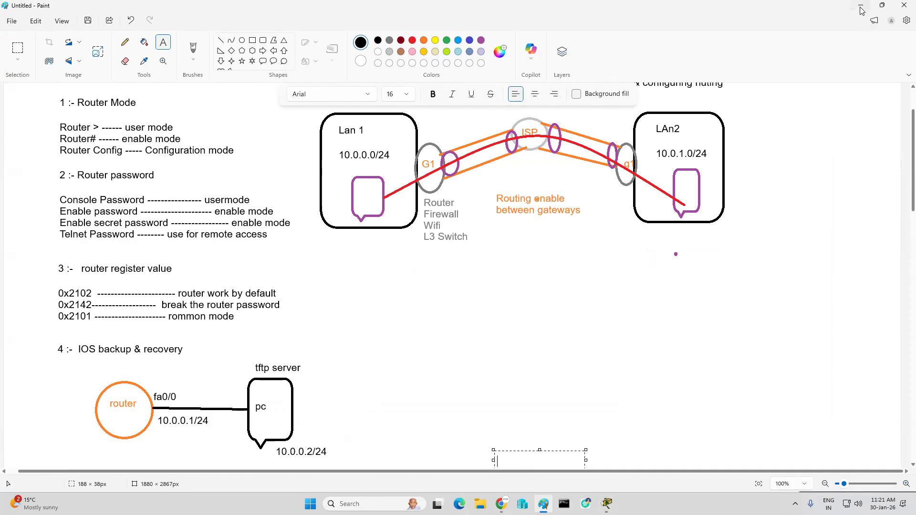
key(alt+Tab)
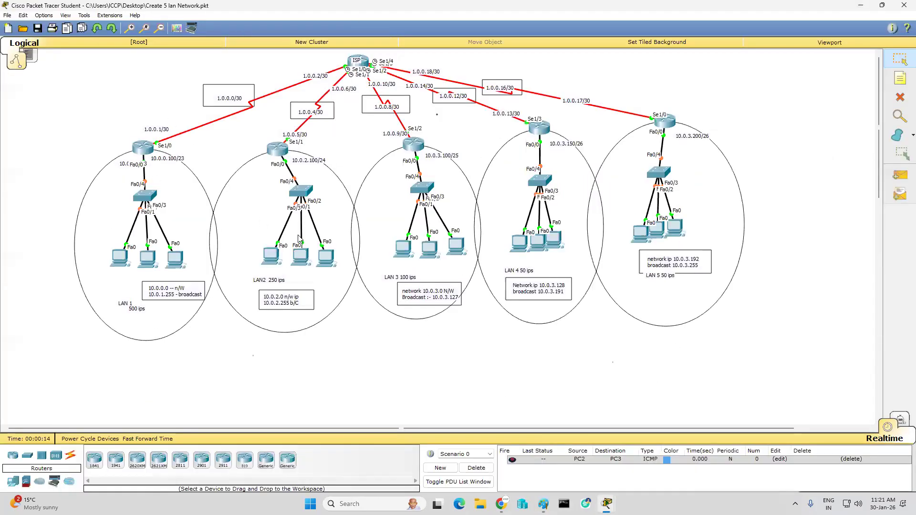
Step: Send a simple PDU from the LAN 1 router to the rightmost LAN 1 PC, then delete Scenario 0's PDU entries
click(901, 175)
click(149, 150)
click(175, 260)
click(475, 469)
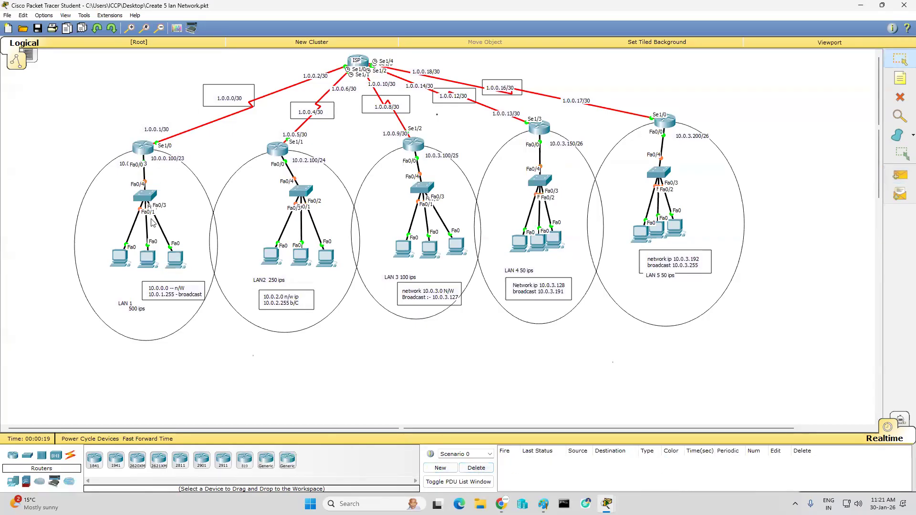
Step: Open the LAN 1 router's command line at its user prompt, then widen the console and move it clear of LAN 1
click(142, 149)
click(384, 150)
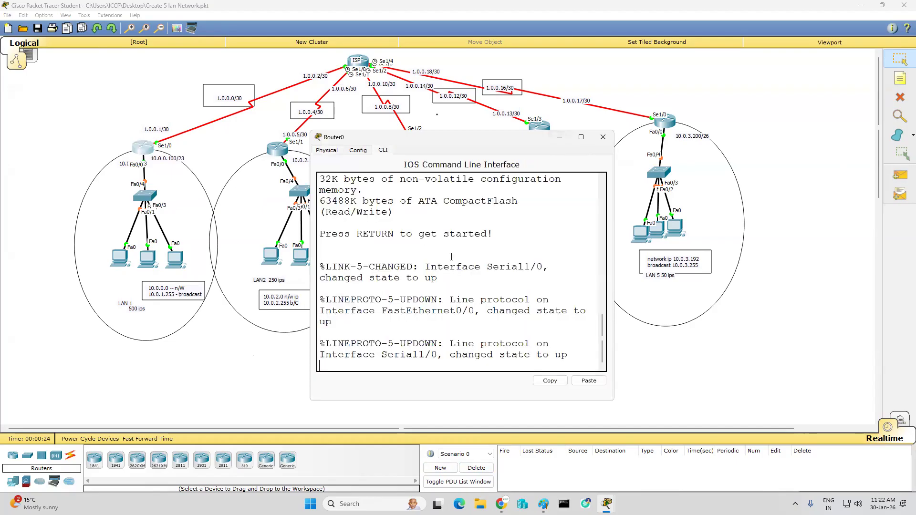
key(Return)
key(Return)
key(Return)
key(Return)
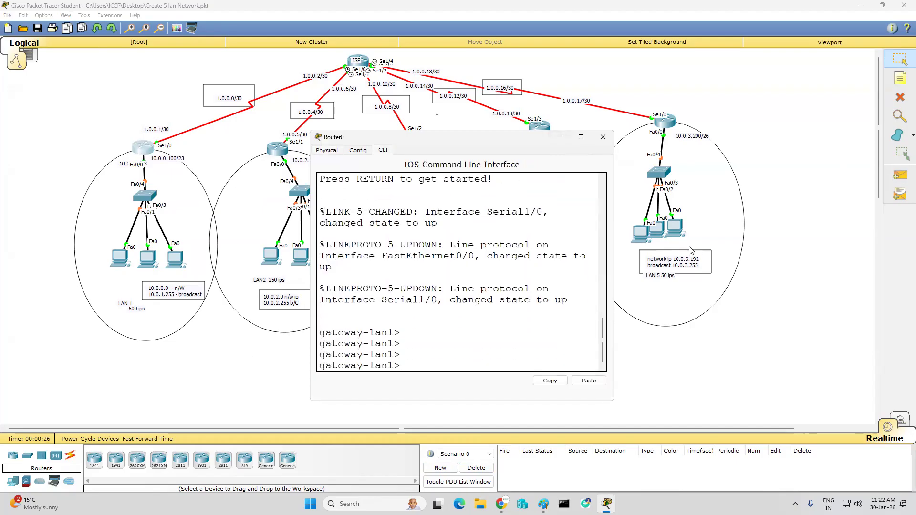
drag(616, 235, 726, 235)
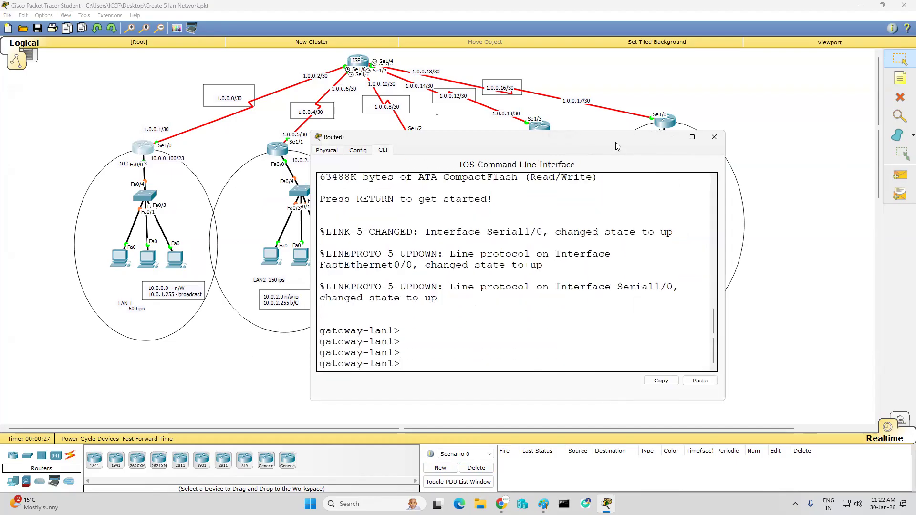
drag(618, 140, 709, 101)
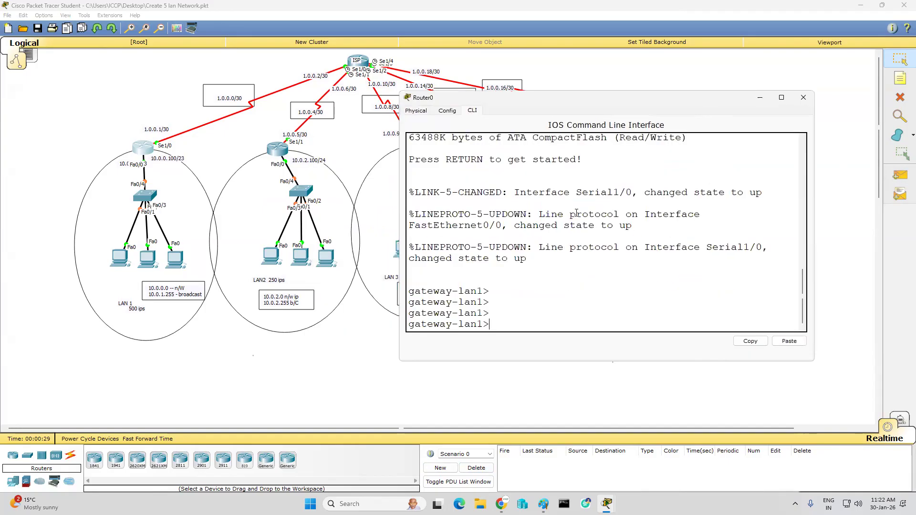
Step: Enter enable mode with "en" and global configuration mode with "conf t" on the LAN 1 router
text(en)
key(Return)
key(Return)
key(Return)
key(Return)
key(Return)
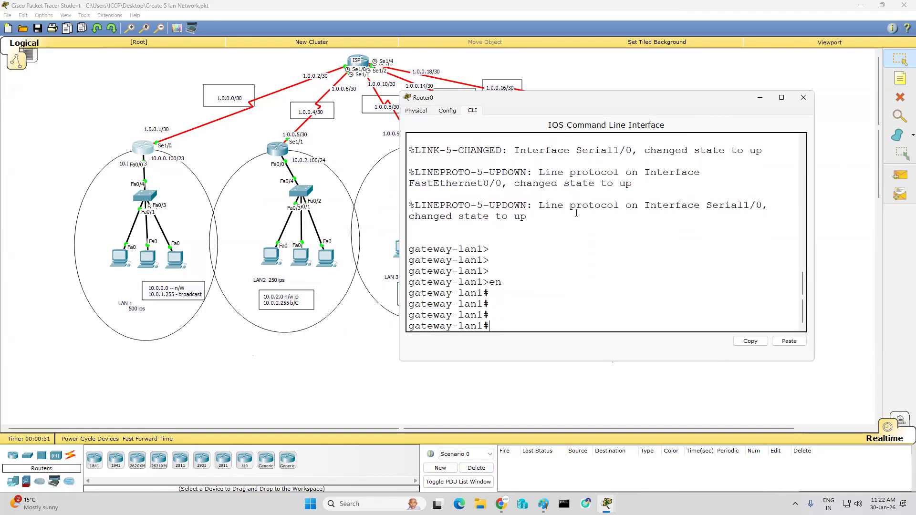
text(conf t)
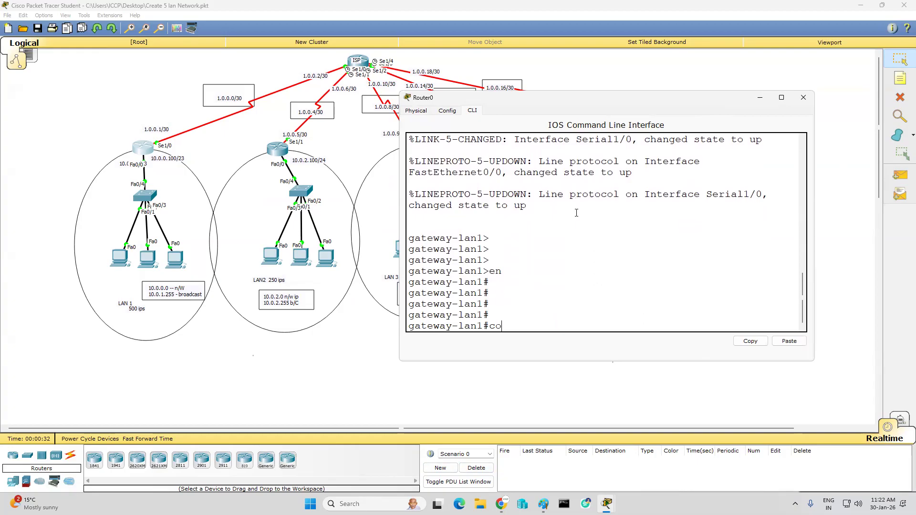
key(Return)
key(Return)
key(Return)
key(Return)
key(Return)
key(Return)
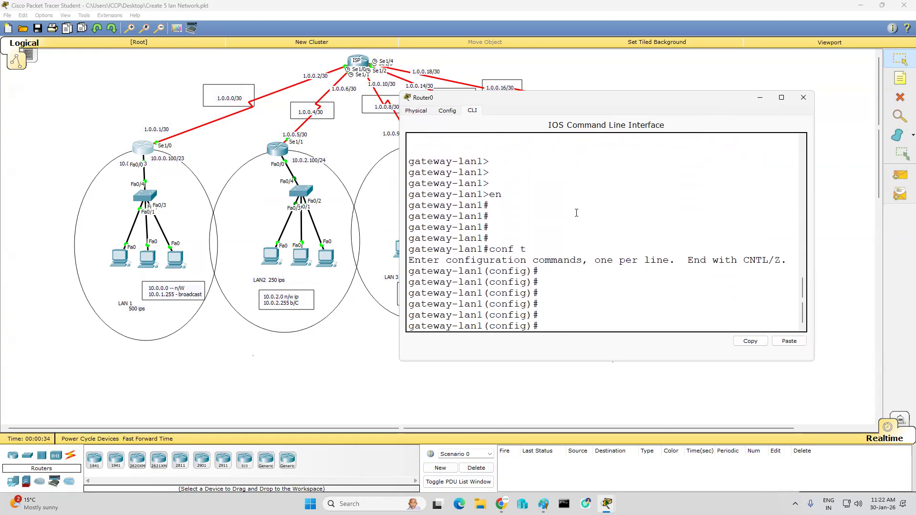
Step: Set the LAN 1 router's enable password with the "enable password" command
text(enable password ccna)
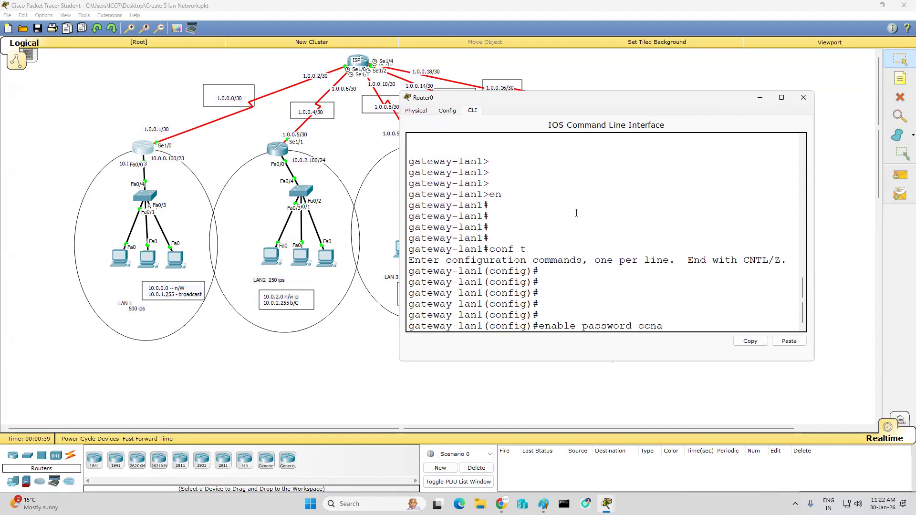
key(Return)
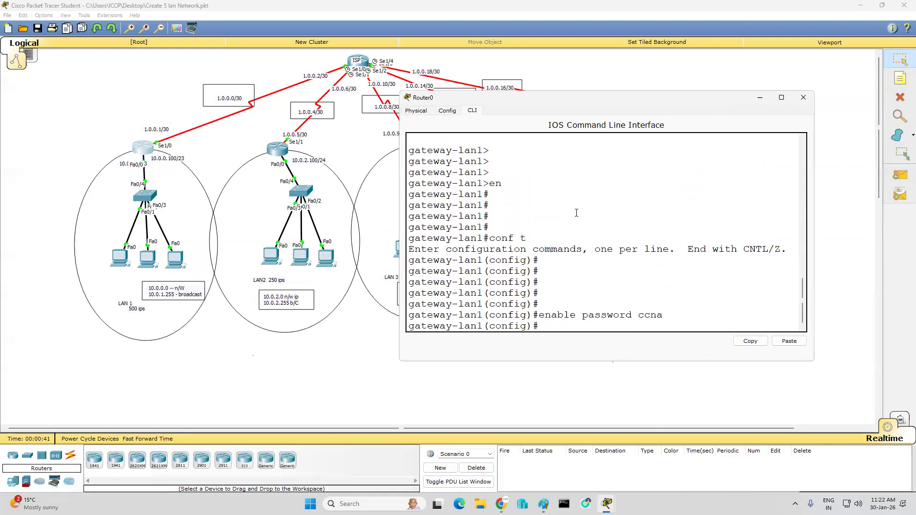
key(Return)
Step: Set the LAN 1 router's enable secret password with the "enable secret" command
text(ena)
key(Tab)
text(s)
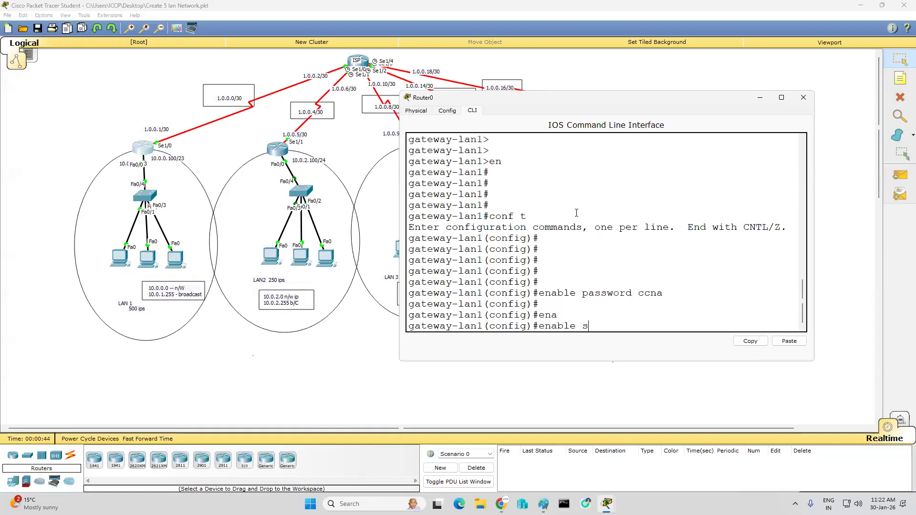
text(e)
key(Tab)
text(cisco)
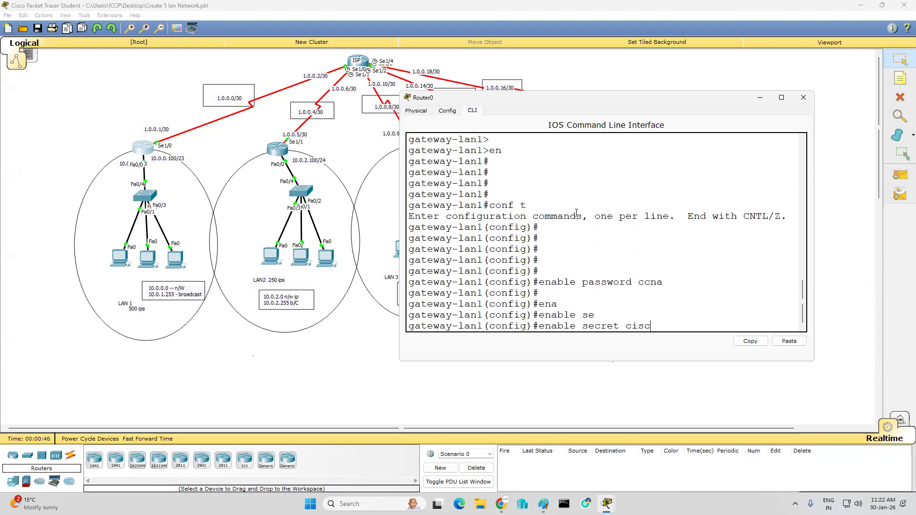
key(Return)
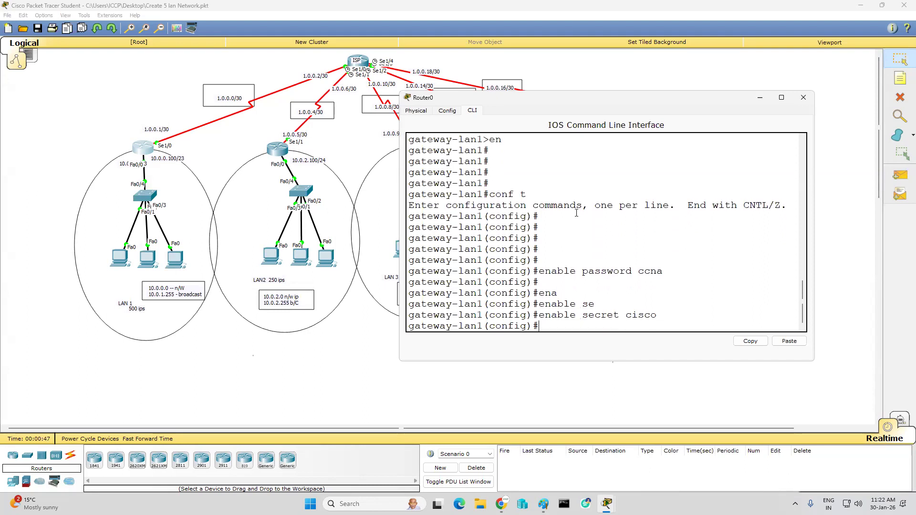
key(Return)
key(Return)
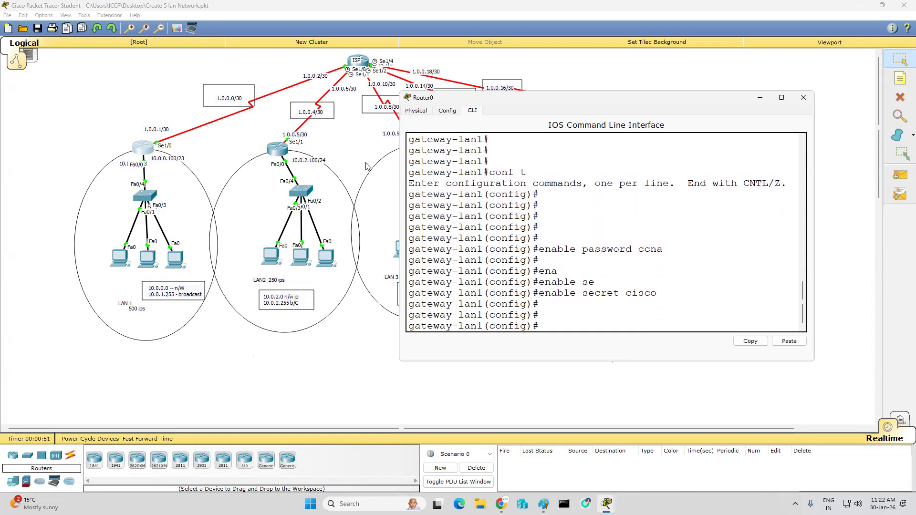
Step: Enter line configuration mode for console 0 on the LAN 1 router
text(line condole)
key(BackSpace)
key(BackSpace)
key(BackSpace)
key(Tab)
key(BackSpace)
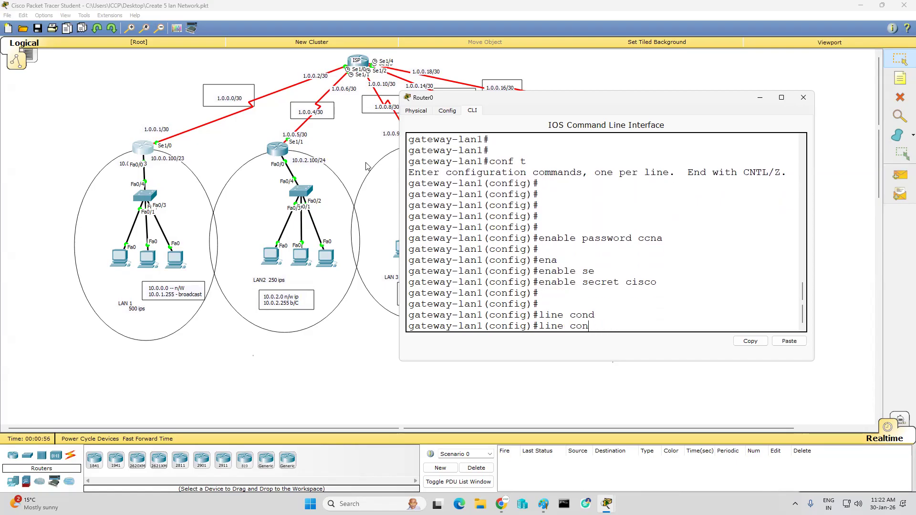
key(Tab)
text(0)
key(Return)
Step: Set the console line password and enable login on the LAN 1 router
text(pas)
key(Tab)
text(ccna)
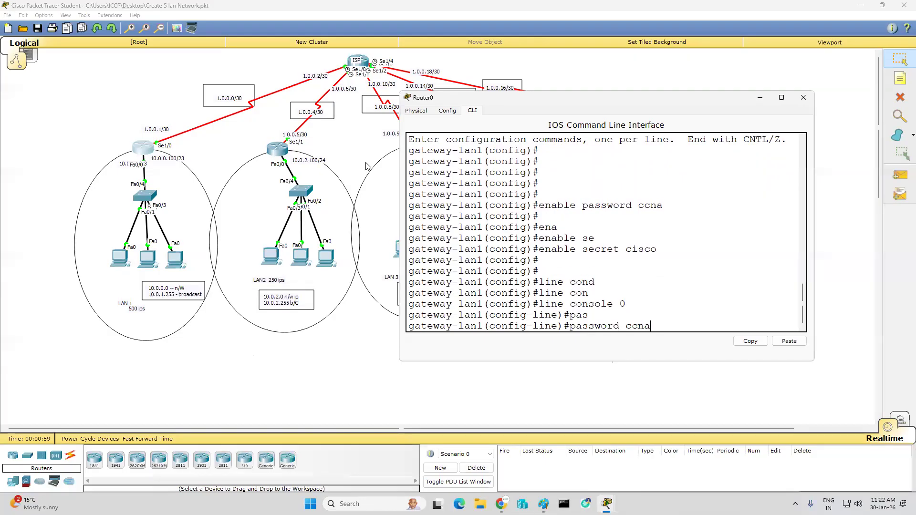
key(Return)
text(login)
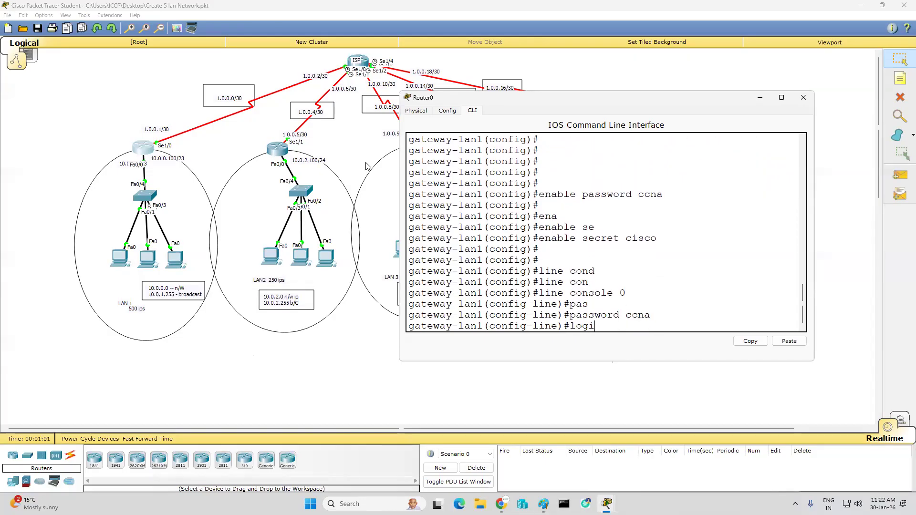
key(Return)
key(Return)
key(Return)
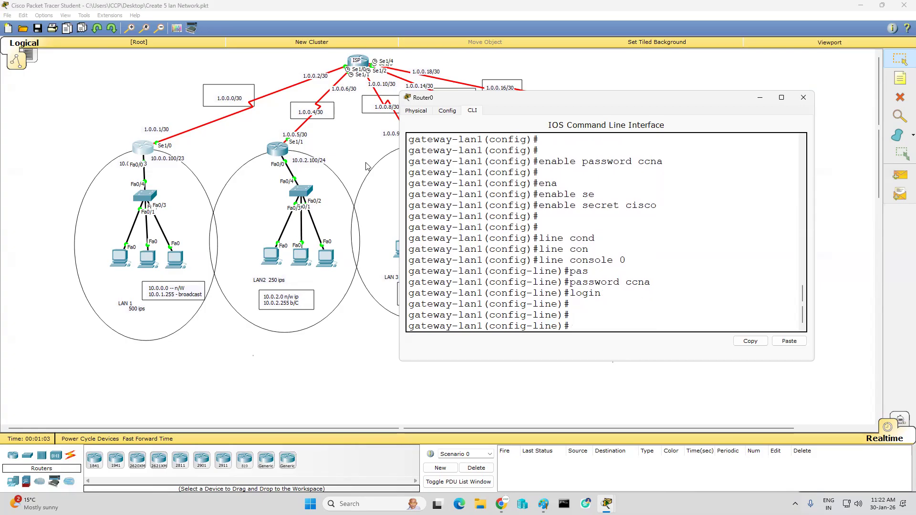
Step: Configure the "line vty 0 4" lines with a telnet password and enable login
text(line vty 0)
key(Return)
text(pa)
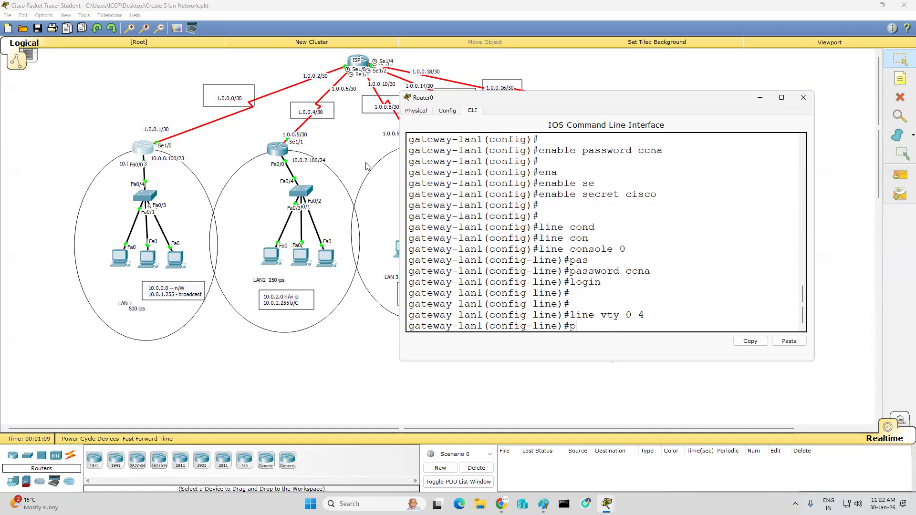
key(Tab)
text(s)
key(Tab)
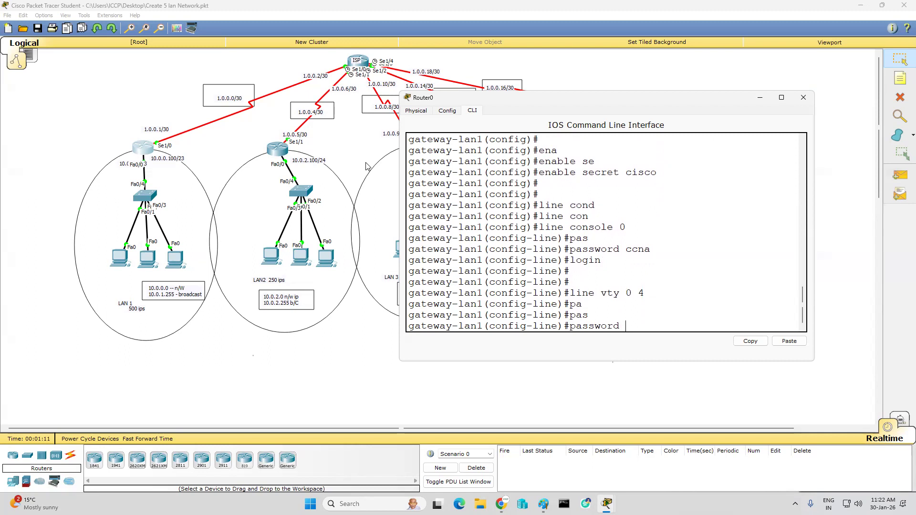
text(ccna)
key(Return)
text(login)
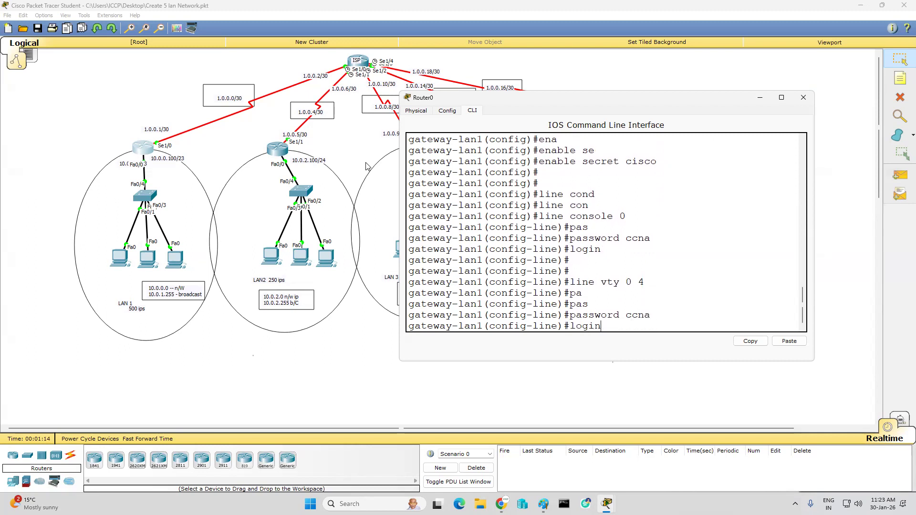
key(Return)
key(Return)
key(Return)
Step: Leave configuration mode with "end", save the configuration with "wr", and close the LAN 1 router's window
text(end)
key(Return)
text(wr)
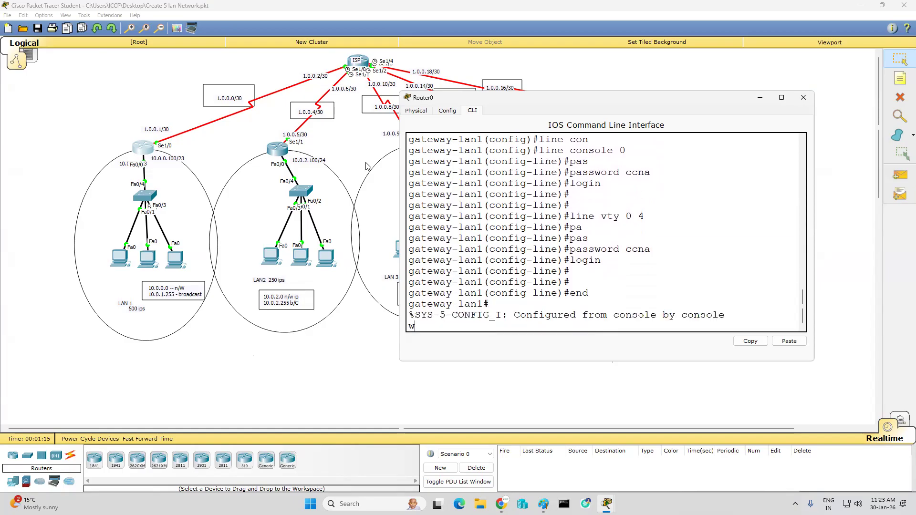
key(Return)
key(Return)
key(Return)
key(Return)
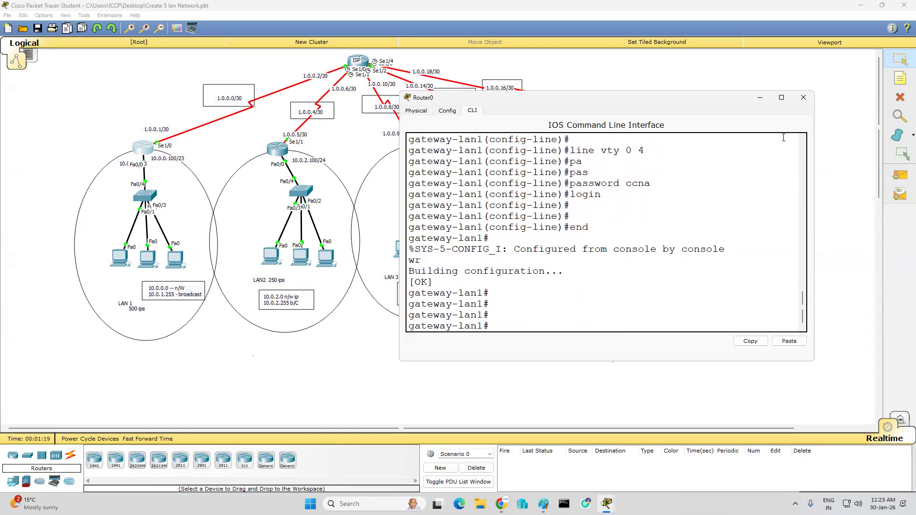
click(804, 98)
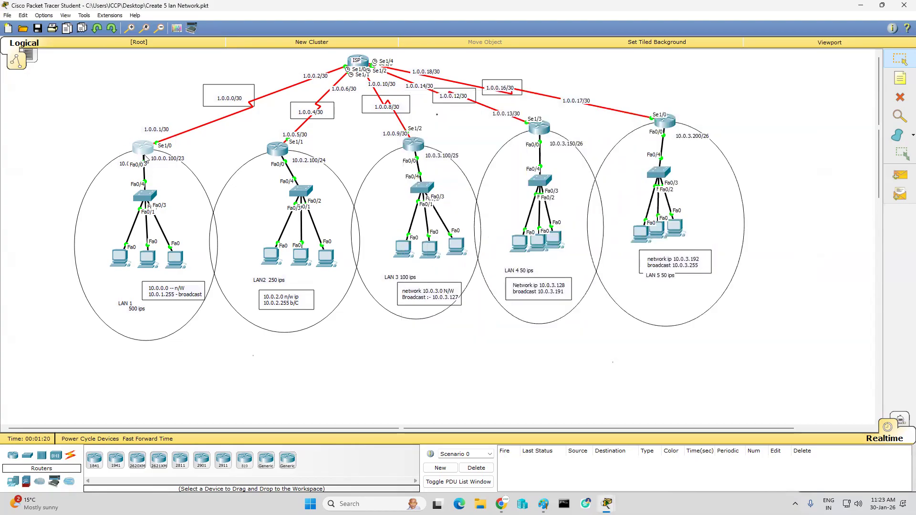
Step: Open the command prompt of PC0 in LAN 1 and move its window clear of the LAN 1 router
mouse_move(147, 154)
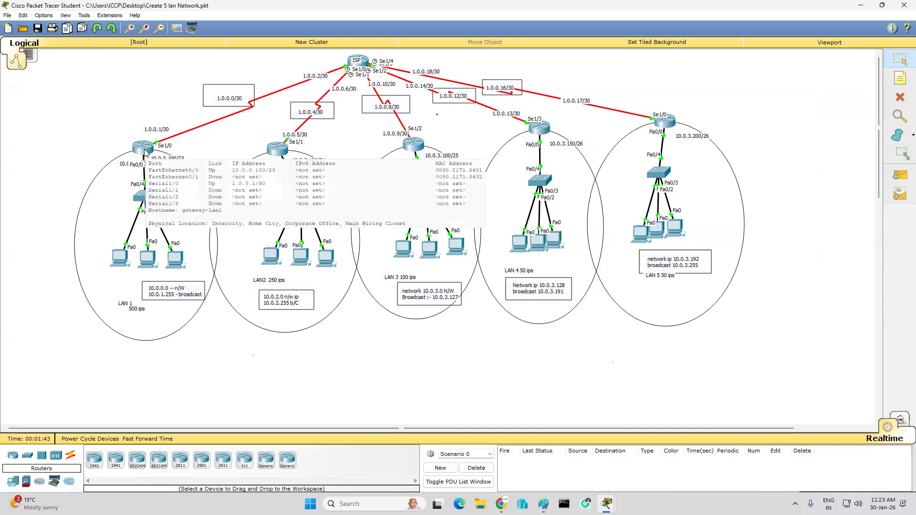
click(119, 258)
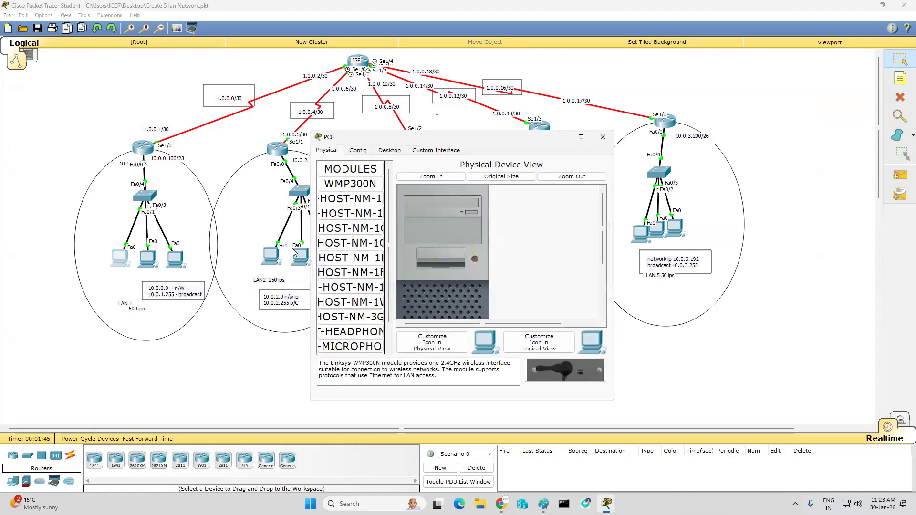
click(390, 151)
click(528, 188)
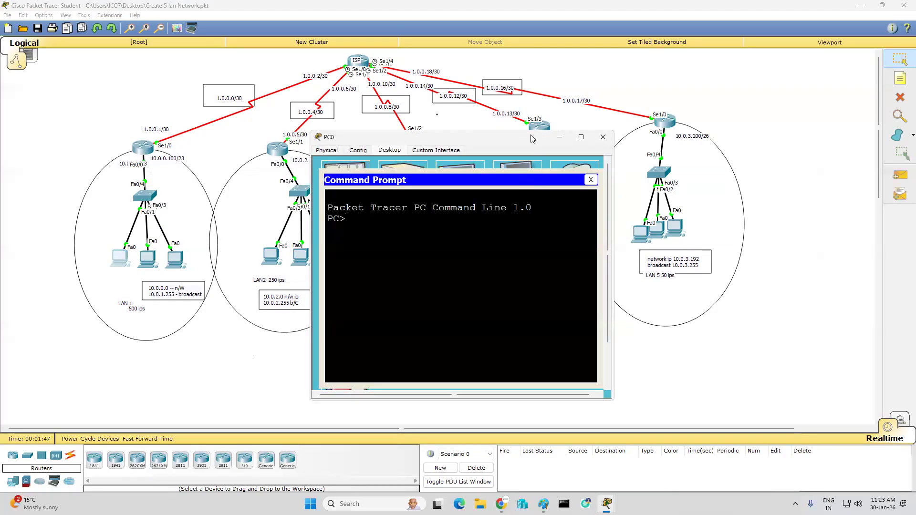
drag(534, 137, 690, 132)
Step: Telnet from PC0 to 10.0.0.100 and log in with the telnet line password
text(telnet)
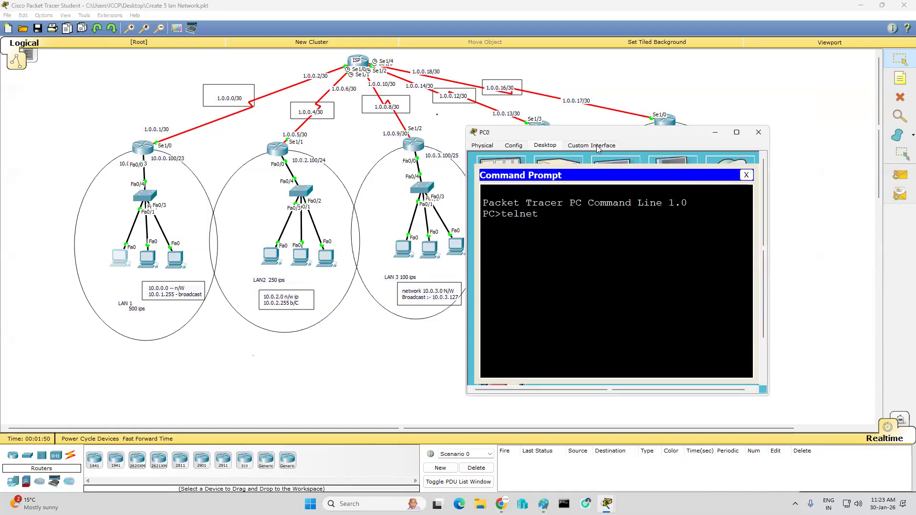
text( 10.0.0.100)
key(Return)
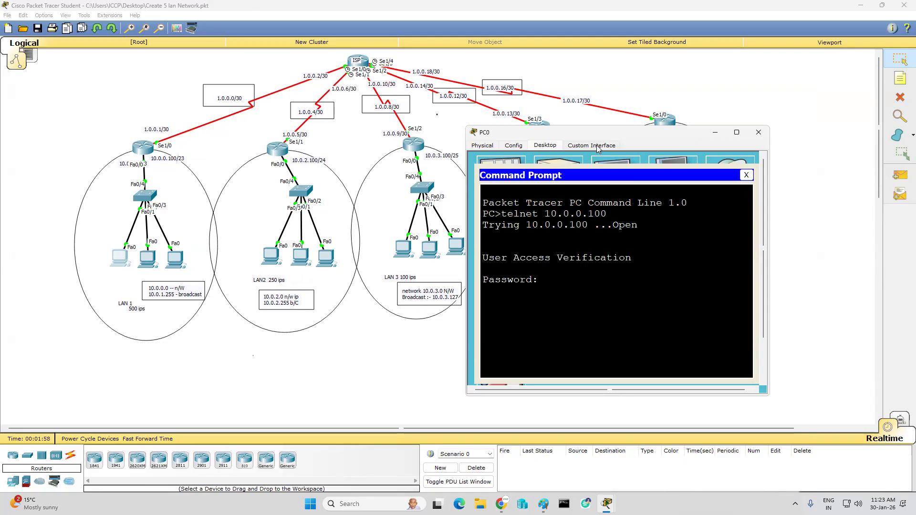
key(Return)
Step: Enter enable mode in the telnet session with "en" and the enable secret password
key(Return)
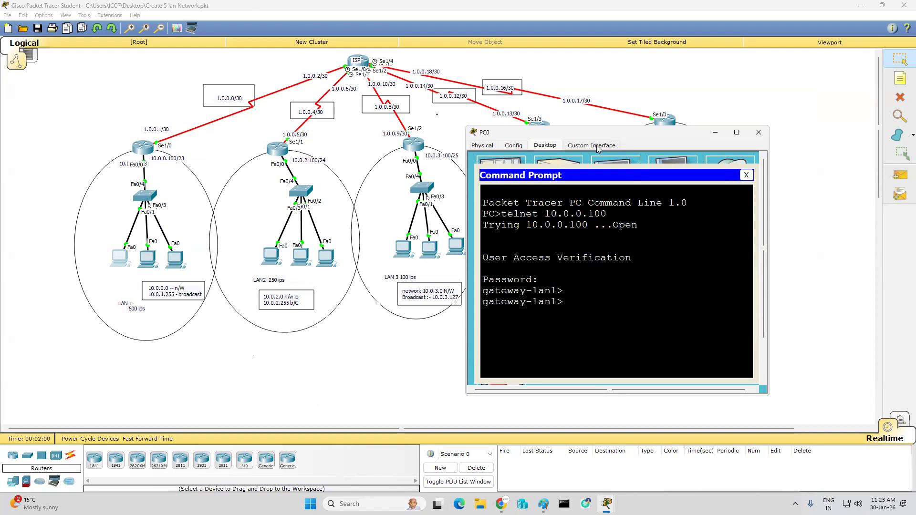
text(en)
key(Return)
key(Return)
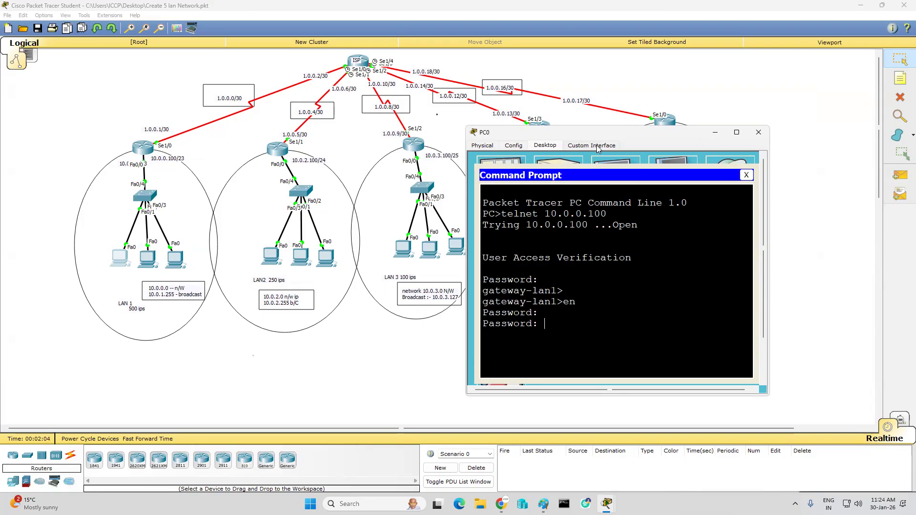
Step: Enter global configuration mode over telnet and set the router's hostname to delhi-lan1
key(Return)
key(Return)
key(Return)
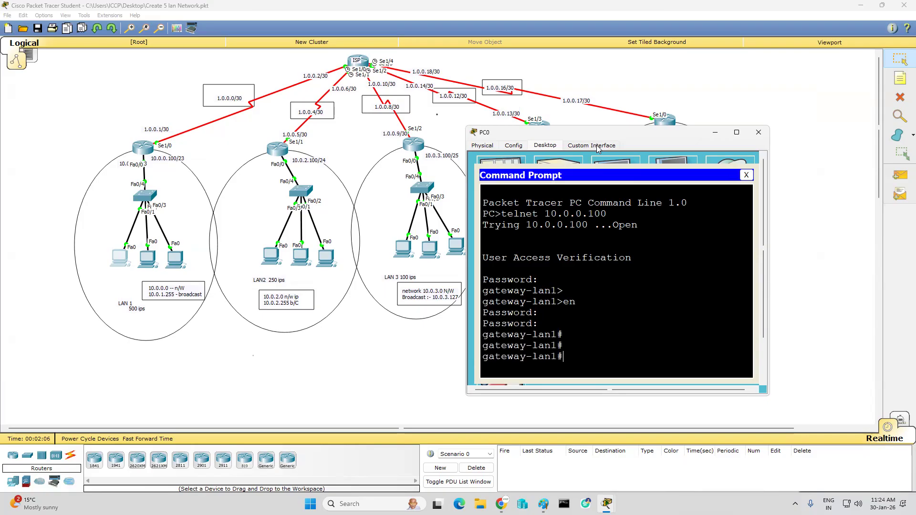
text(conf t)
key(Return)
key(Return)
key(Return)
key(Return)
key(Return)
text(hostname delhi-lan1)
key(Return)
key(Return)
key(Return)
key(Return)
key(Return)
key(Return)
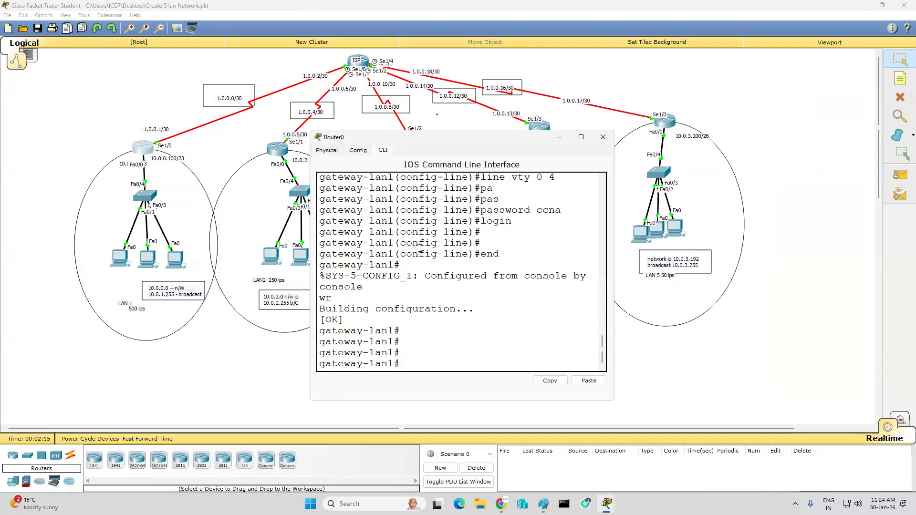
Step: Check the hostname prompt on the LAN 1 router's own console, then close that window
key(Return)
key(Return)
key(Return)
key(Return)
key(Return)
key(Return)
key(Return)
key(Return)
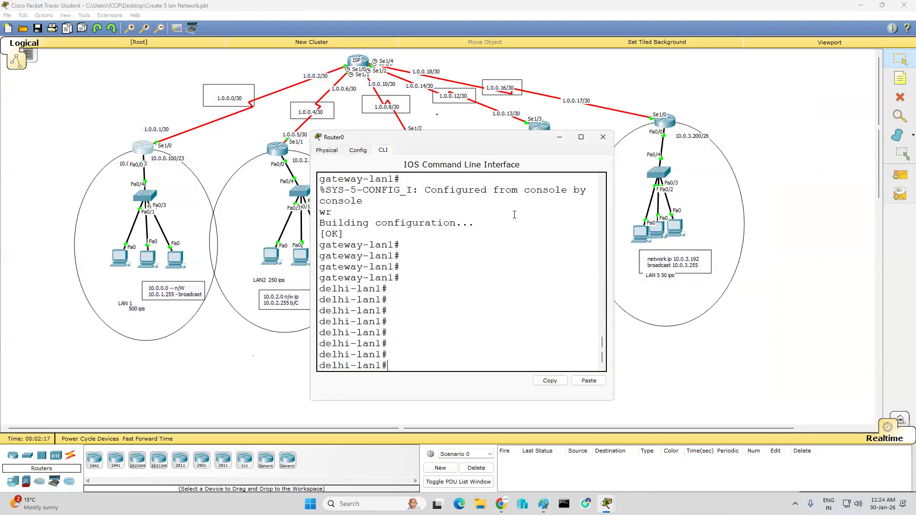
click(603, 137)
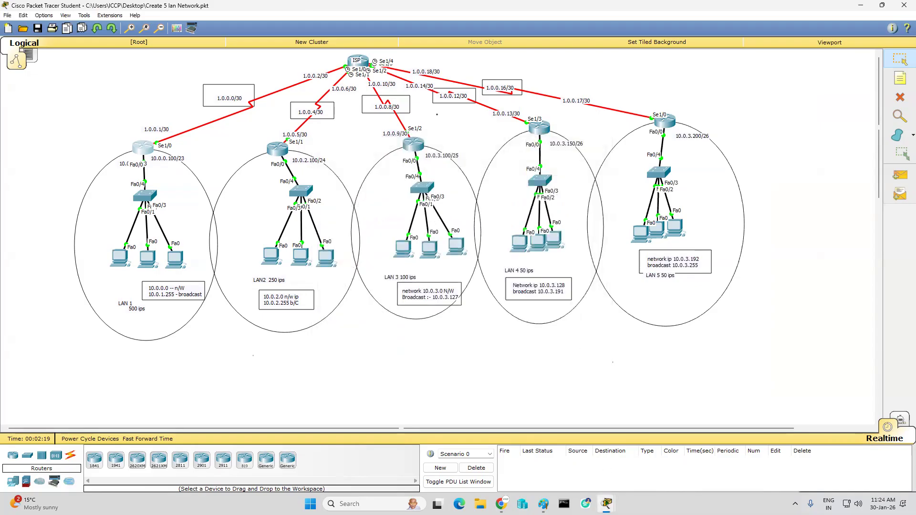
Step: Return to PC0's command prompt and exit configuration mode and the telnet session with "exit"
mouse_move(606, 504)
click(738, 454)
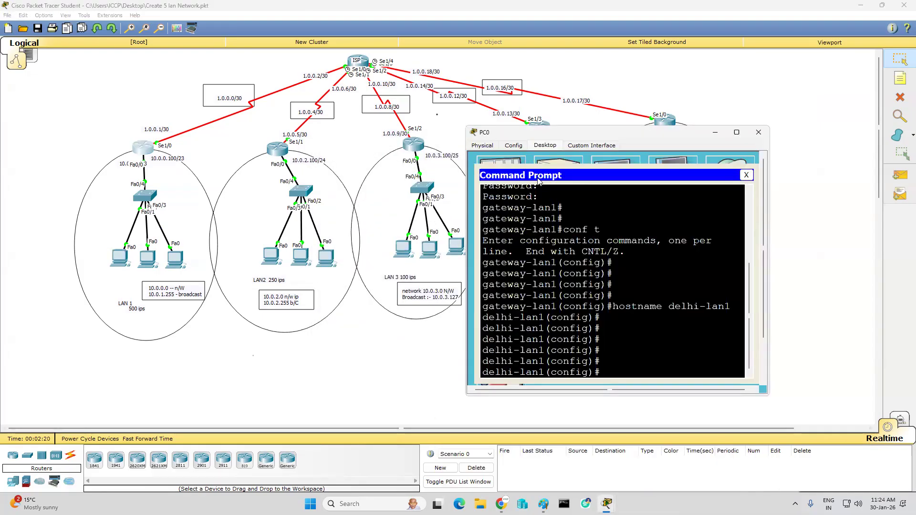
key(Return)
key(Return)
key(Return)
key(Return)
text(exi)
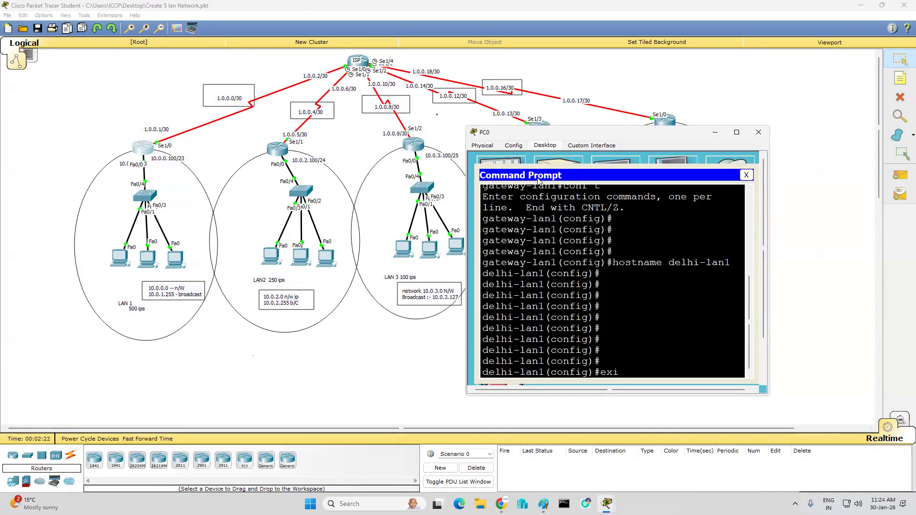
text(t)
key(Return)
key(Return)
text(exi)
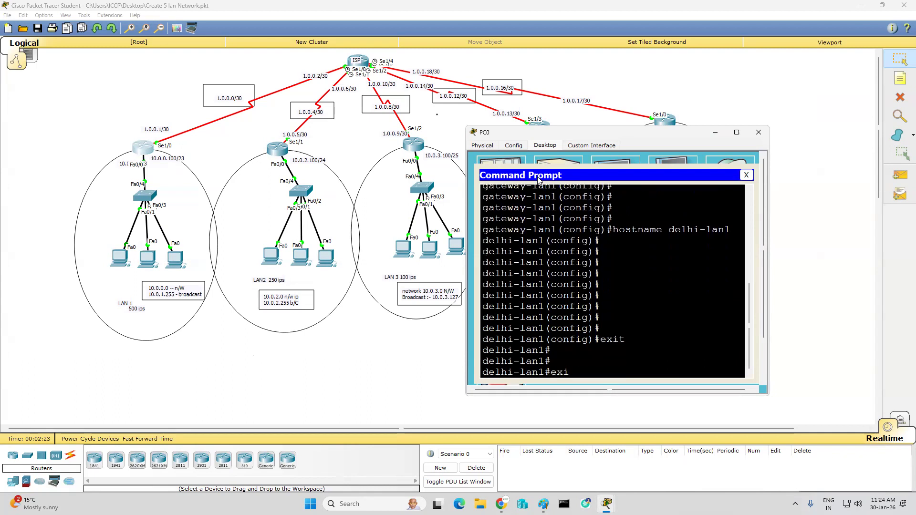
text(t)
key(Return)
Step: Try to telnet to 10.0.0.100 again, submitting blank passwords at the login prompts
key(Return)
key(Return)
key(Return)
key(Return)
key(Return)
key(Up)
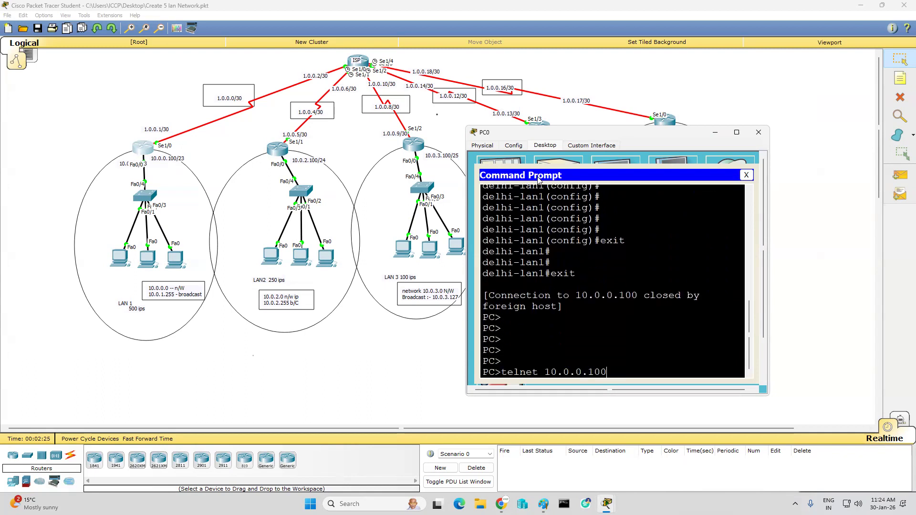
key(Return)
key(Return)
key(Return)
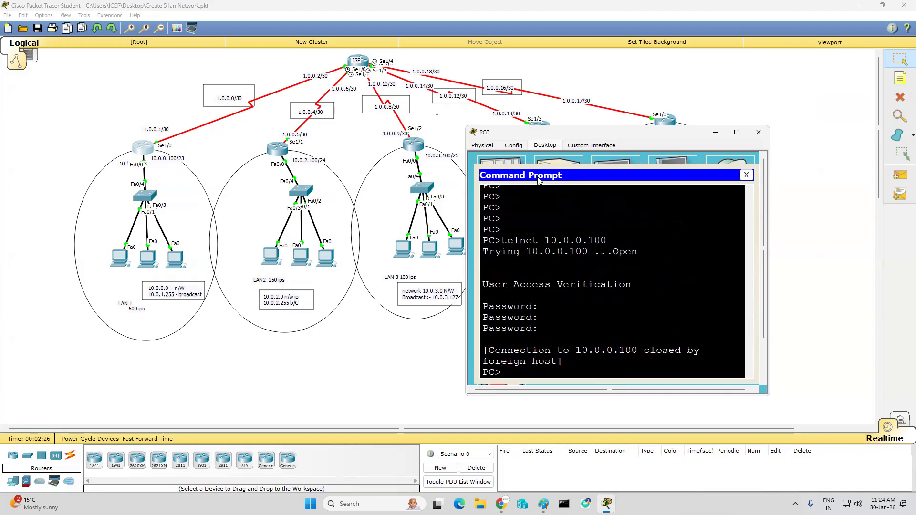
key(Return)
key(Return)
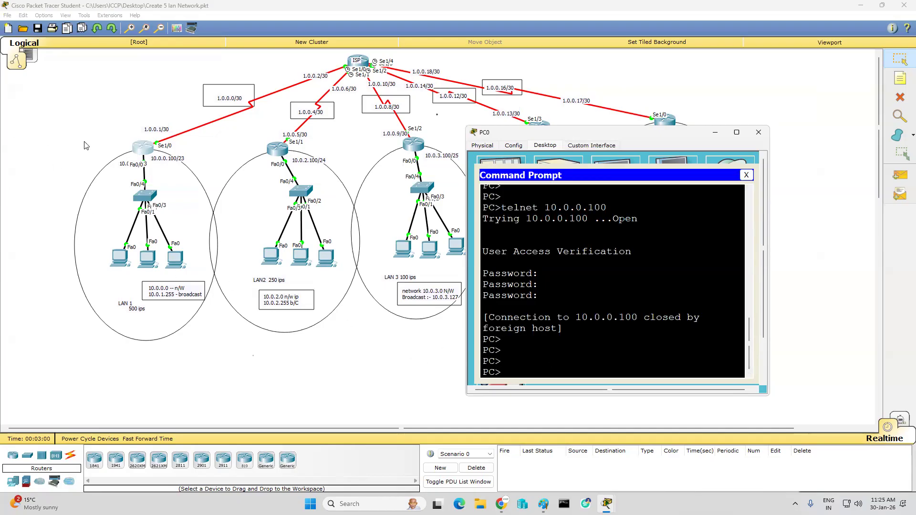
Step: Power-cycle the LAN 1 router from its physical device view and return to its command line
click(143, 148)
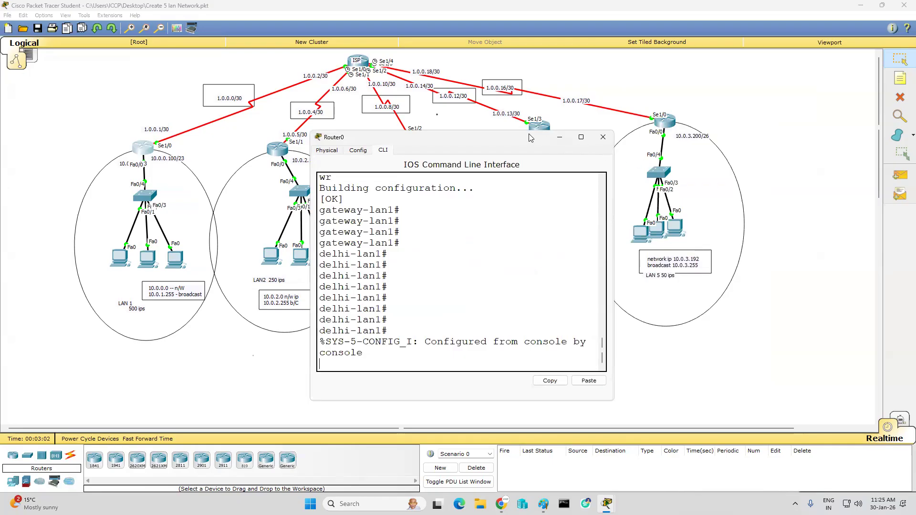
drag(525, 137, 543, 109)
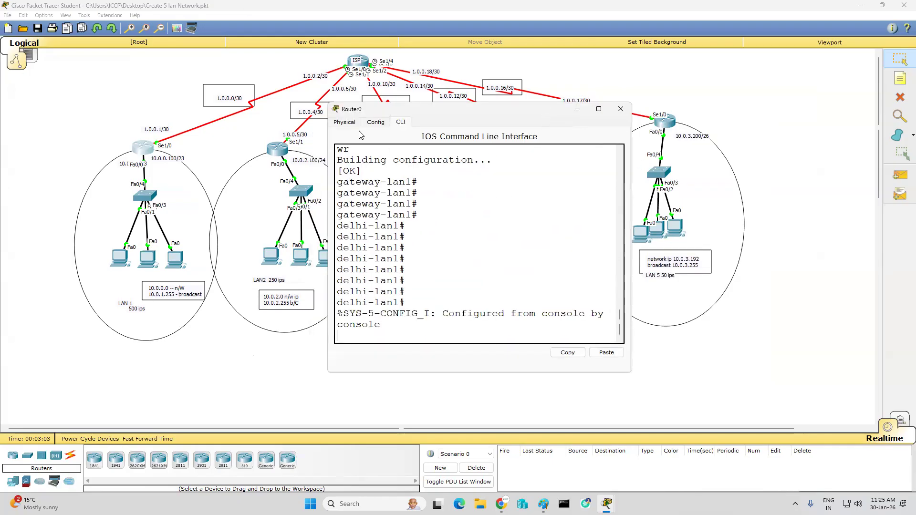
click(345, 122)
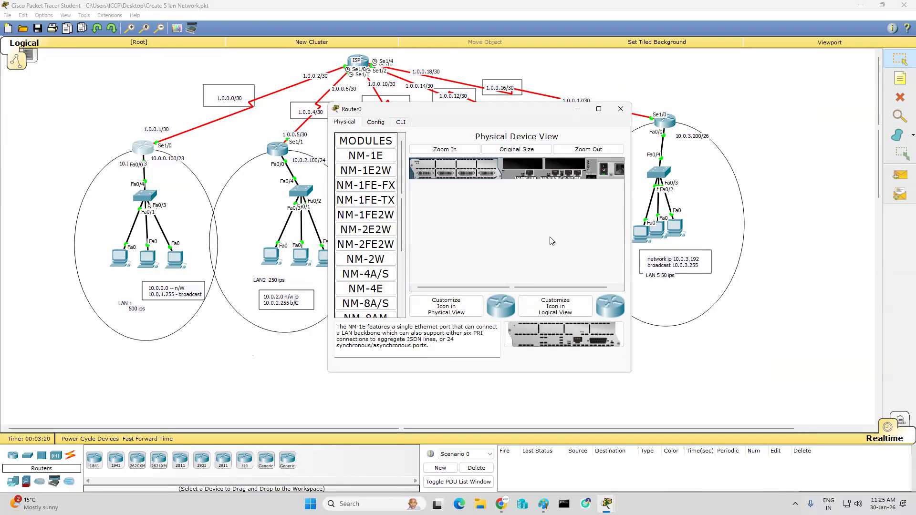
click(605, 170)
click(401, 122)
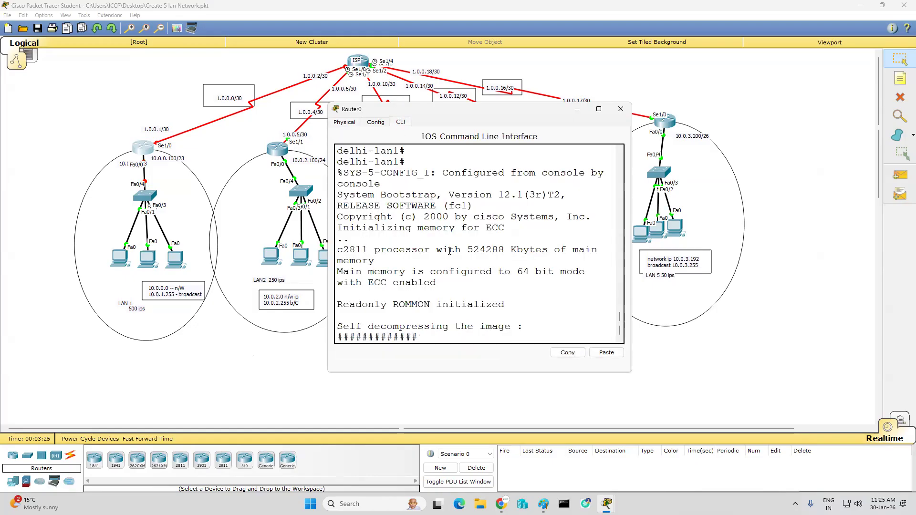
Step: Interrupt the LAN 1 router's boot while the image is decompressing to enter ROMMON mode
key(ctrl+c)
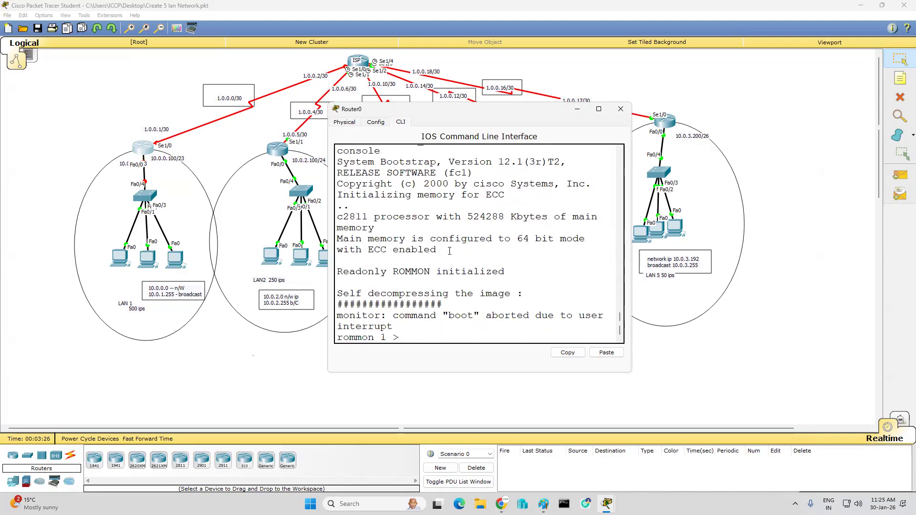
key(Return)
key(Return)
key(Return)
key(Return)
key(Return)
key(Return)
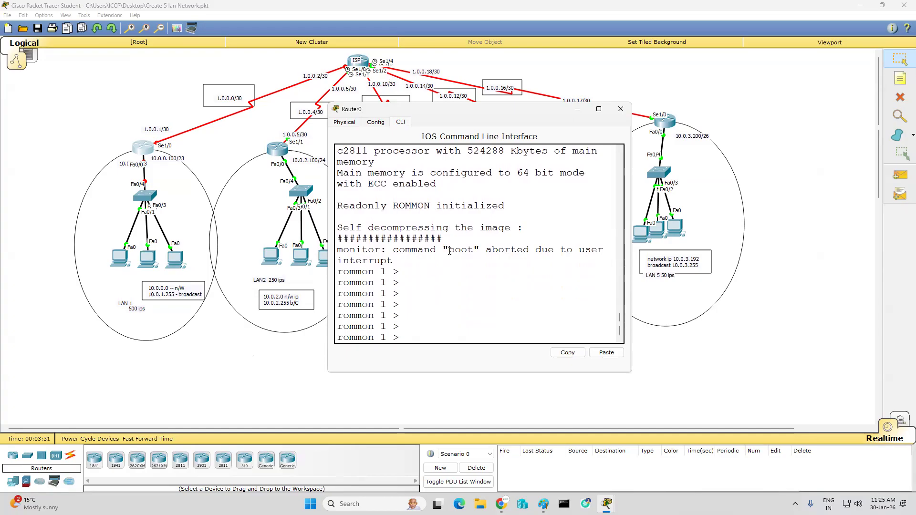
Step: Consult the router register notes in Paint, return to Router0's ROMMON prompt and set the configuration register with "confreg 0x2142"
click(544, 503)
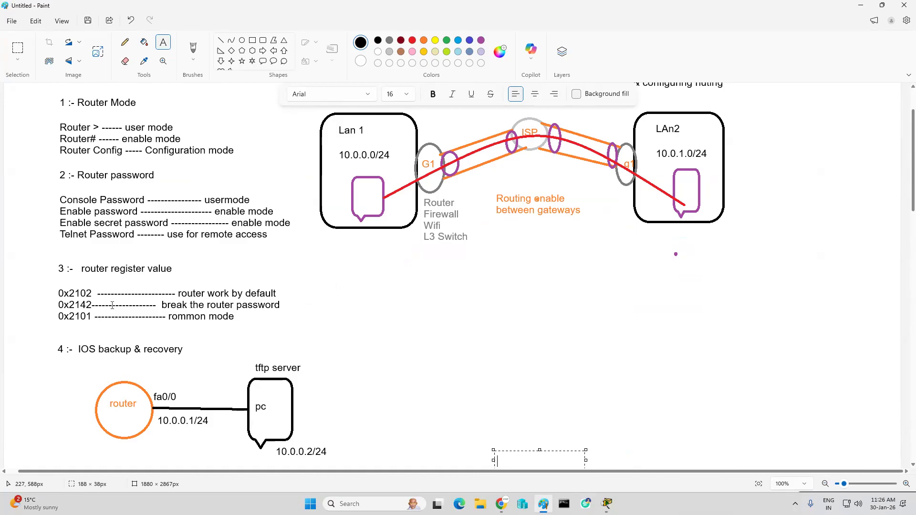
mouse_move(607, 505)
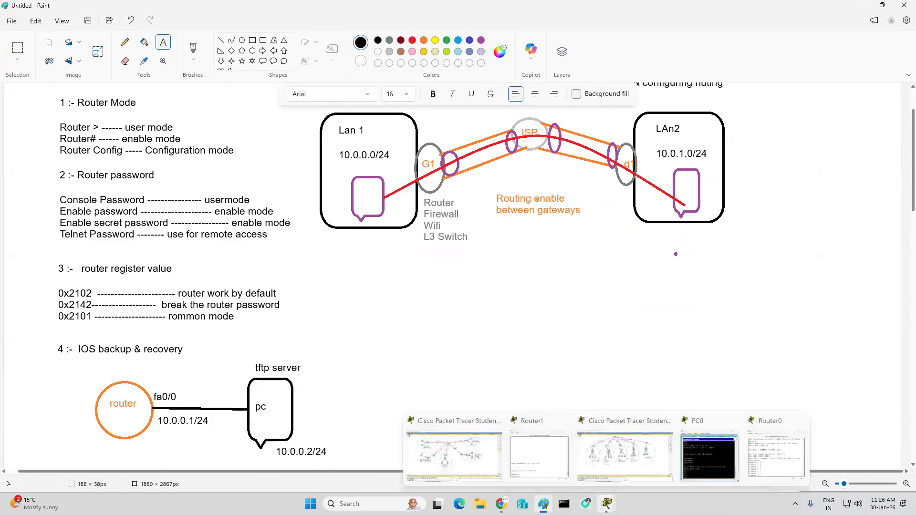
click(777, 457)
text(conf)
text(r)
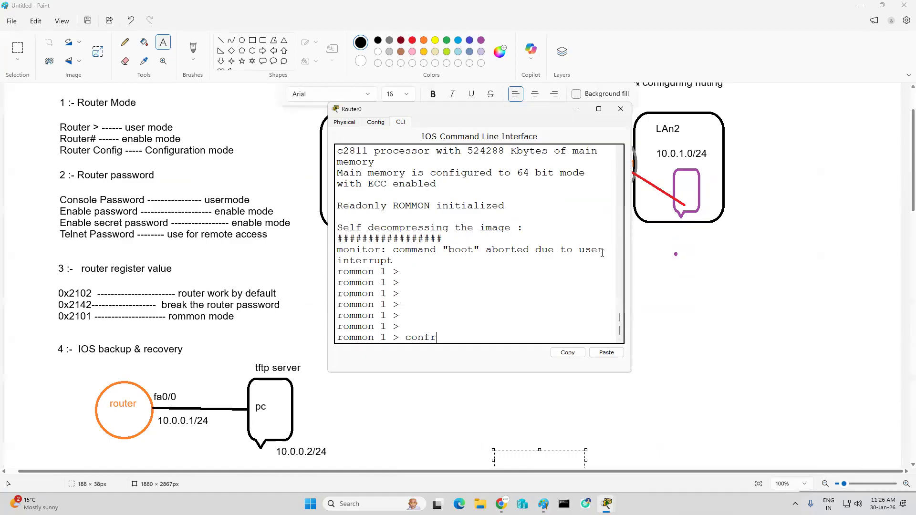
text(eg 0x2142)
key(Return)
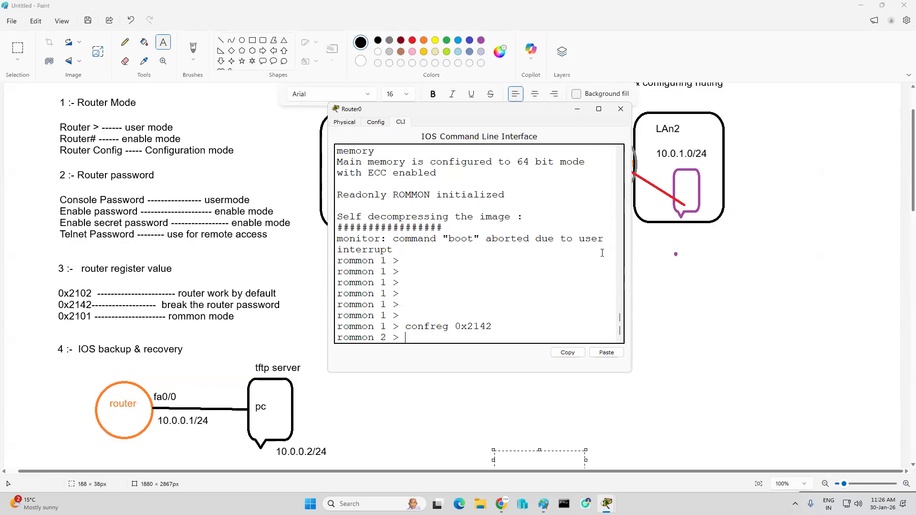
Step: Restart the router from ROMMON, trying "reboot" and then "reset"
text(reboot)
key(Return)
text(reset)
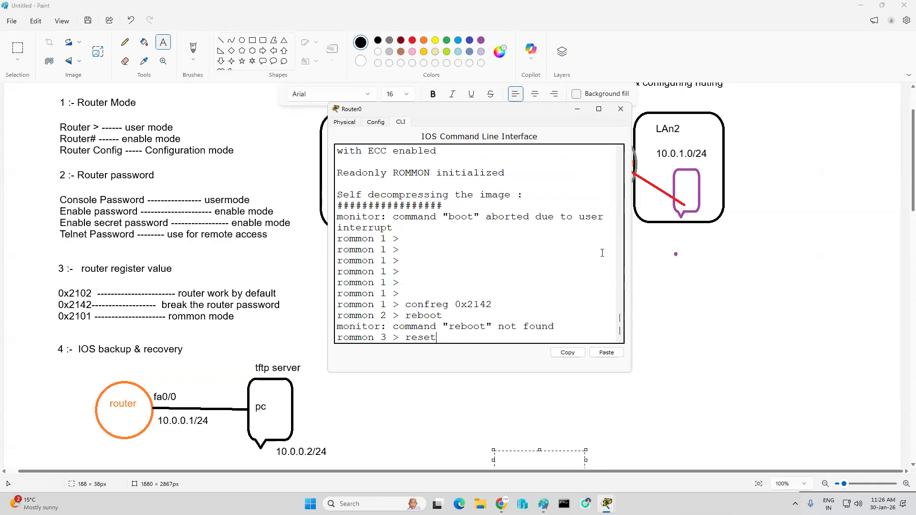
key(Return)
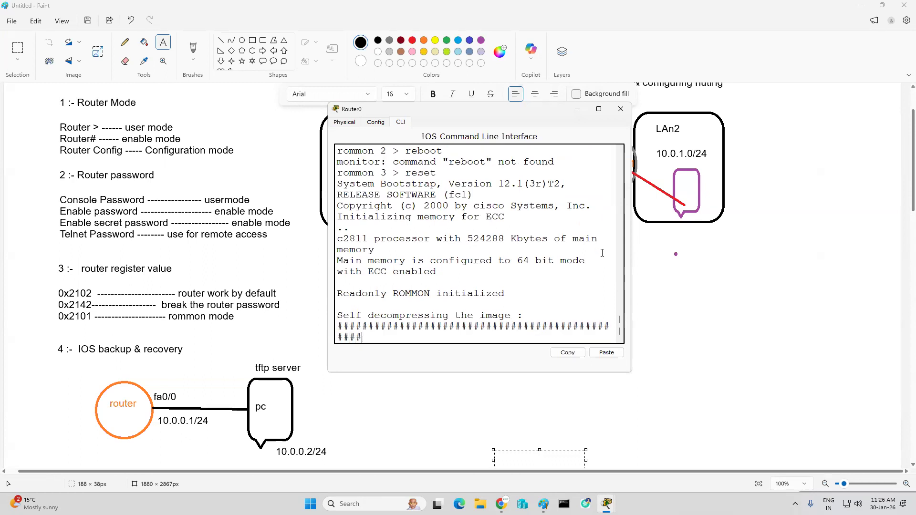
Step: Decline the initial configuration dialog with "no" and start the console session at the user prompt
text(no)
key(Return)
key(Return)
key(Return)
key(Return)
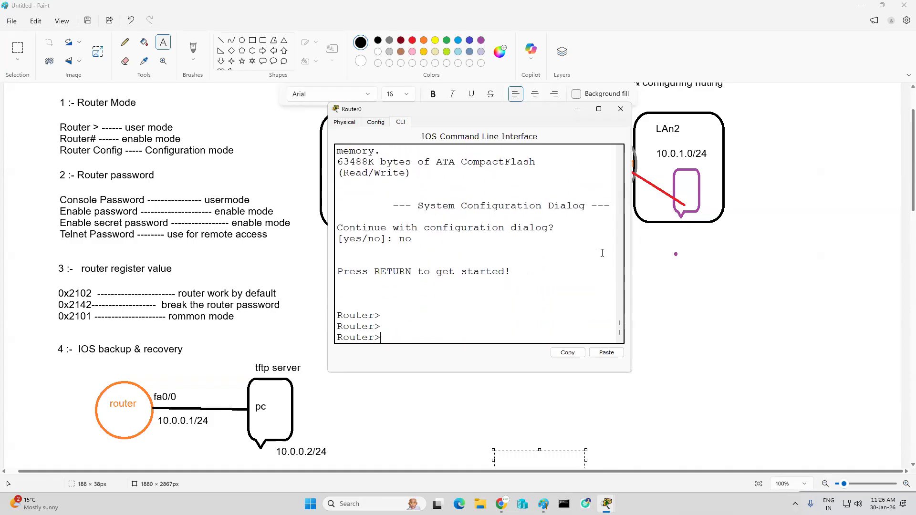
key(Return)
key(Return)
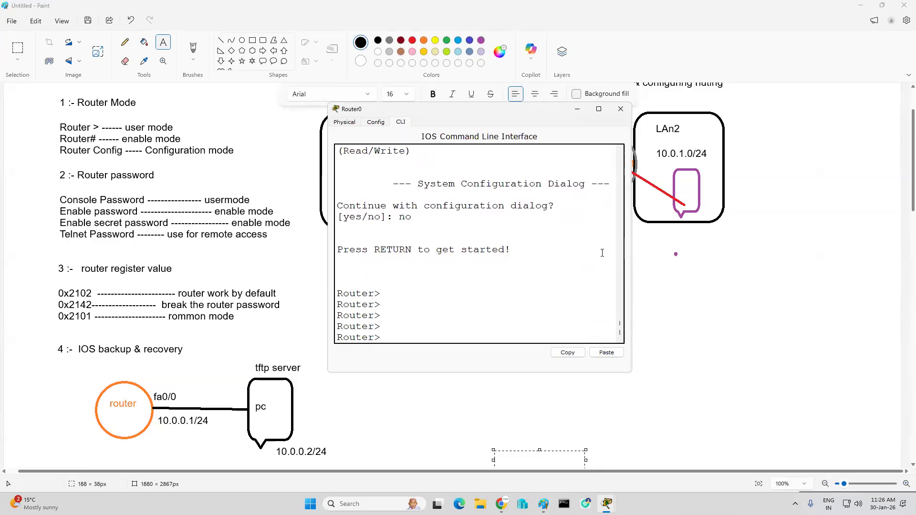
Step: Enter privileged mode, open global configuration with "conf t" and set the router's hostname to raj
text(en)
key(Return)
key(Return)
key(Return)
text(conf t)
key(Return)
key(Return)
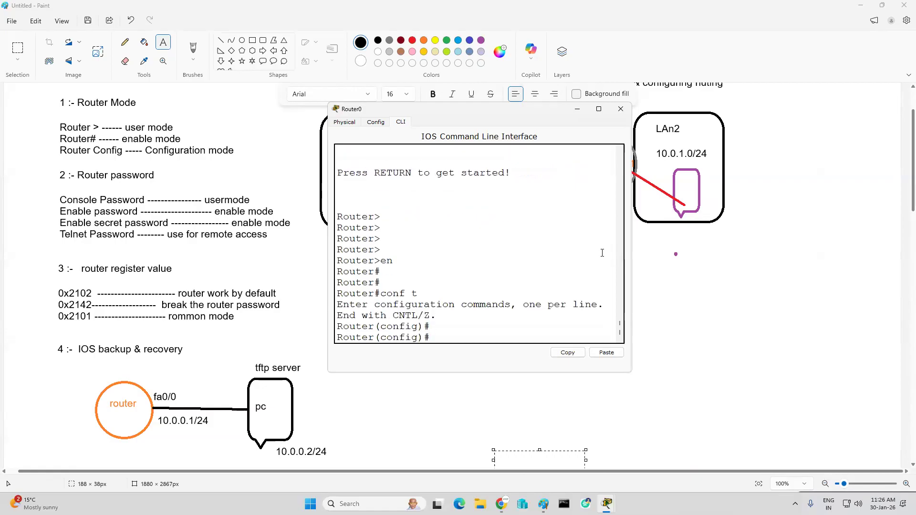
text(ho)
key(Tab)
text(raj)
Step: Leave configuration mode with "end" and save the router's configuration with "wr"
key(Return)
key(Return)
key(Return)
key(Return)
key(Return)
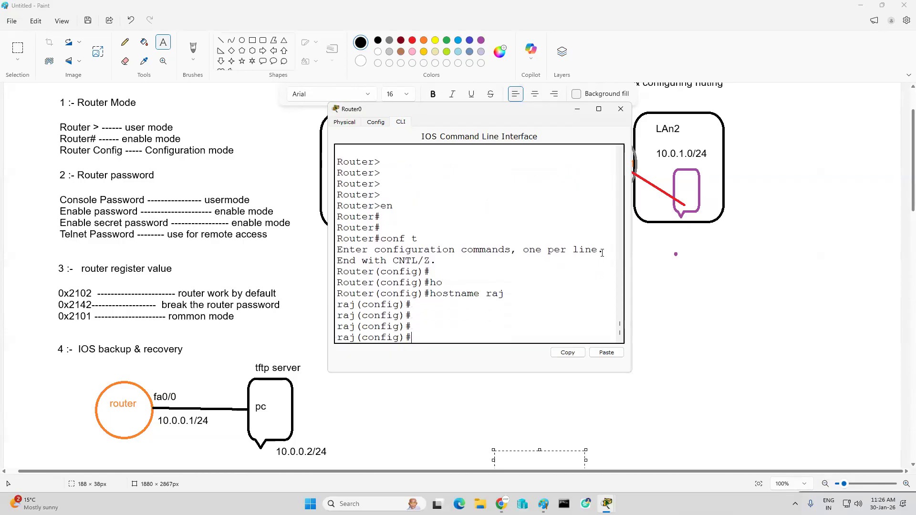
text(end)
key(Return)
text(wr)
key(Return)
key(Return)
key(Return)
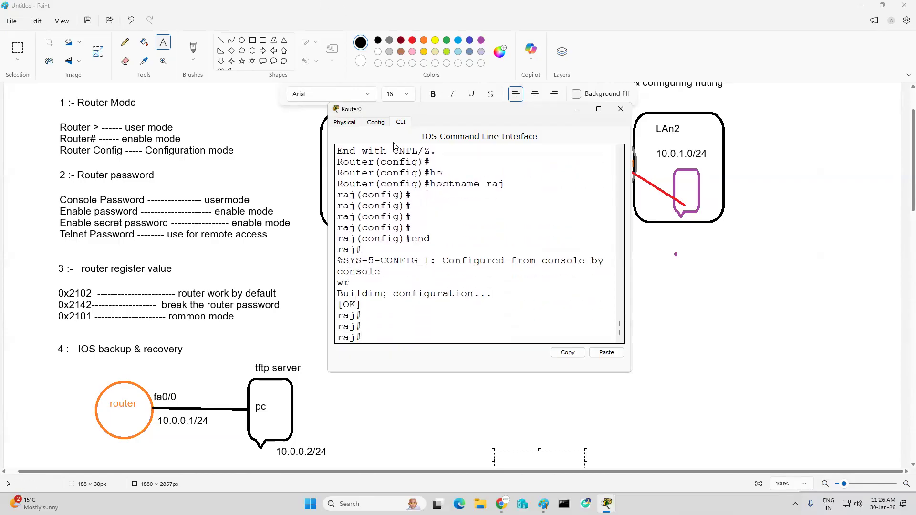
Step: Power-cycle Router0 from its physical device view, return to its command line and decline the configuration dialog
click(343, 124)
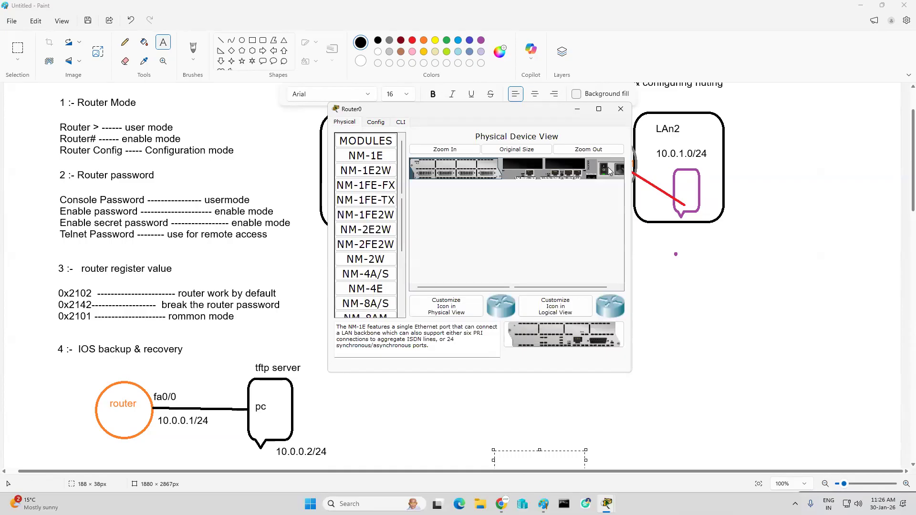
click(401, 122)
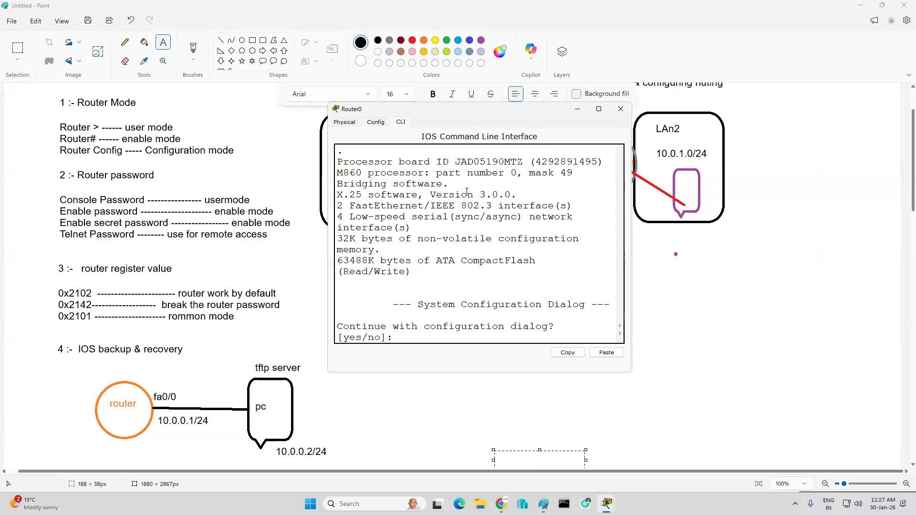
text(no)
key(Return)
key(Return)
key(Return)
key(Return)
Step: Enter privileged mode and display the router's version information to check the configuration register value
text(en)
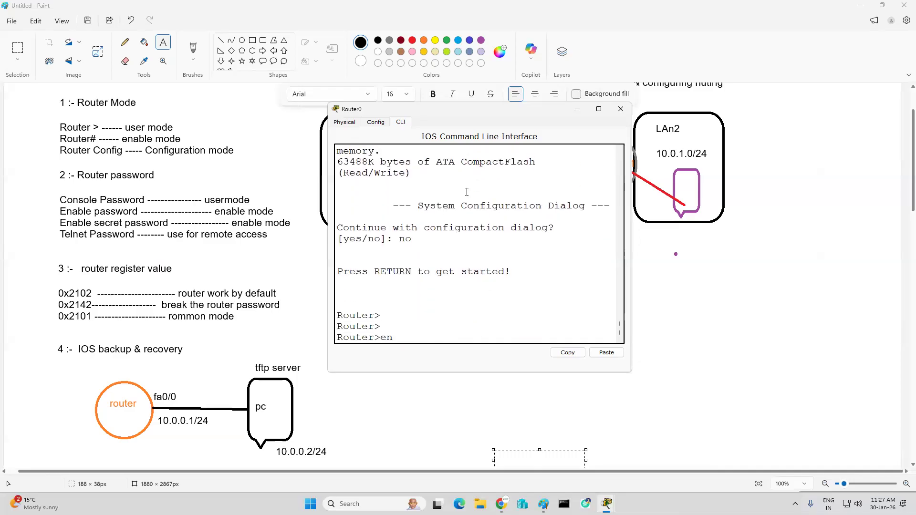
key(Return)
key(Return)
key(Return)
text(sh v)
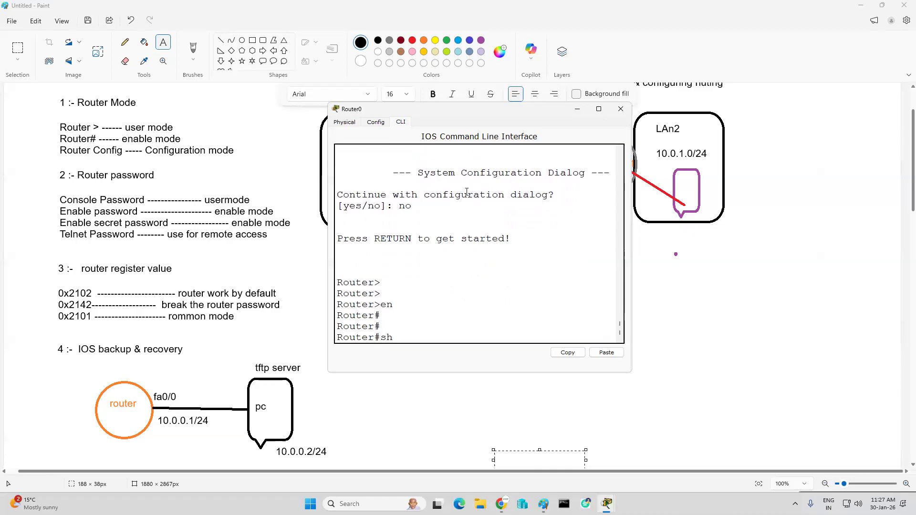
key(Tab)
key(Return)
key(Return)
key(Return)
key(Return)
key(Return)
key(Return)
key(Return)
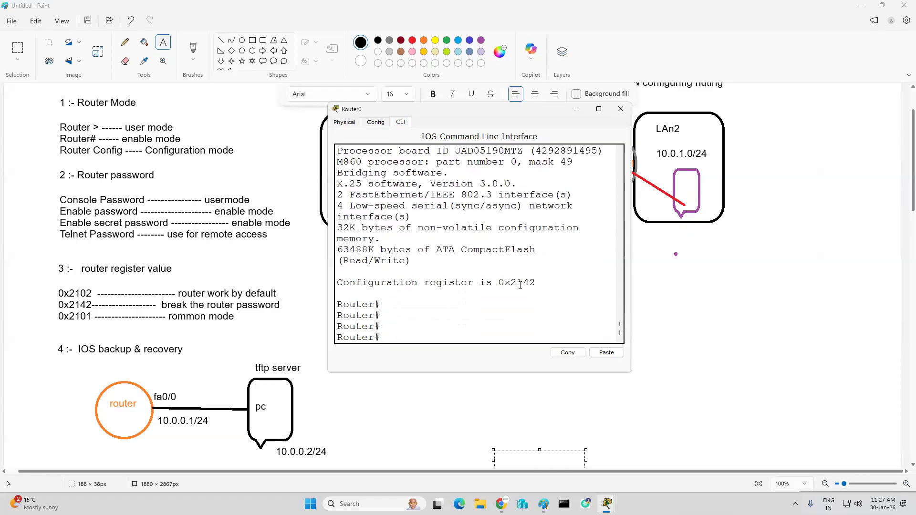
Step: Enter global configuration mode and restore the default boot register with "config-register 0x2102"
text(confi)
key(Tab)
text(t)
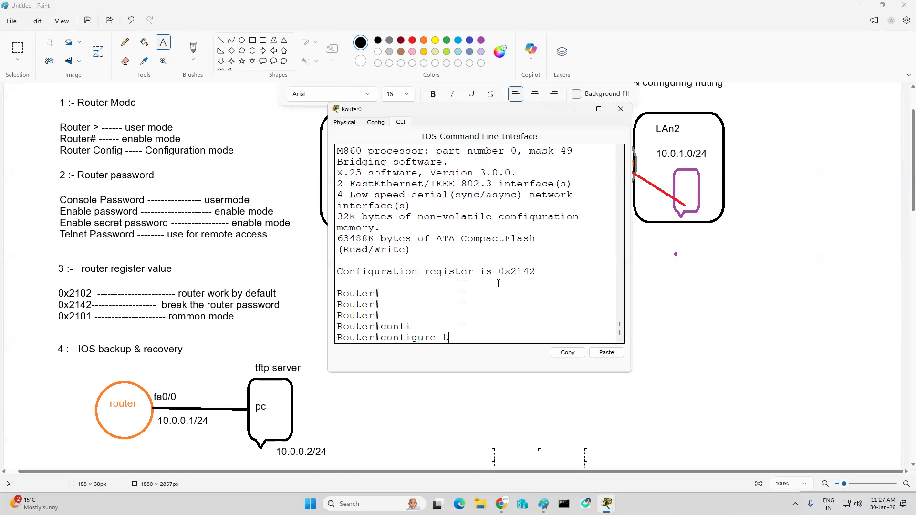
key(Return)
key(Return)
key(Return)
key(Return)
key(Return)
key(Return)
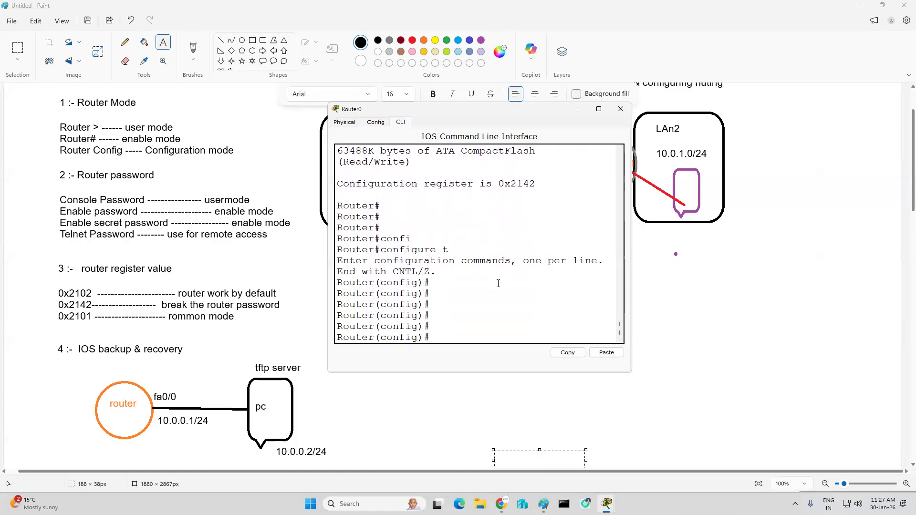
text(co)
key(Tab)
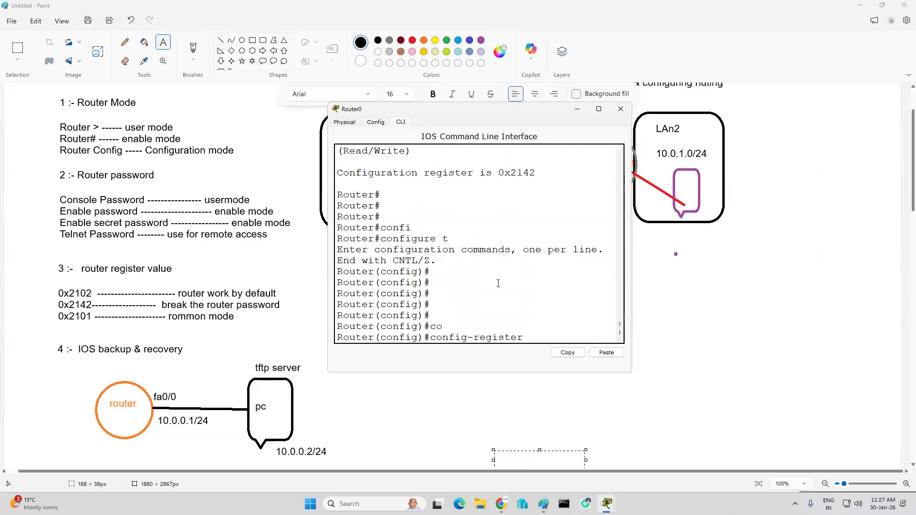
text(0x2102)
key(Return)
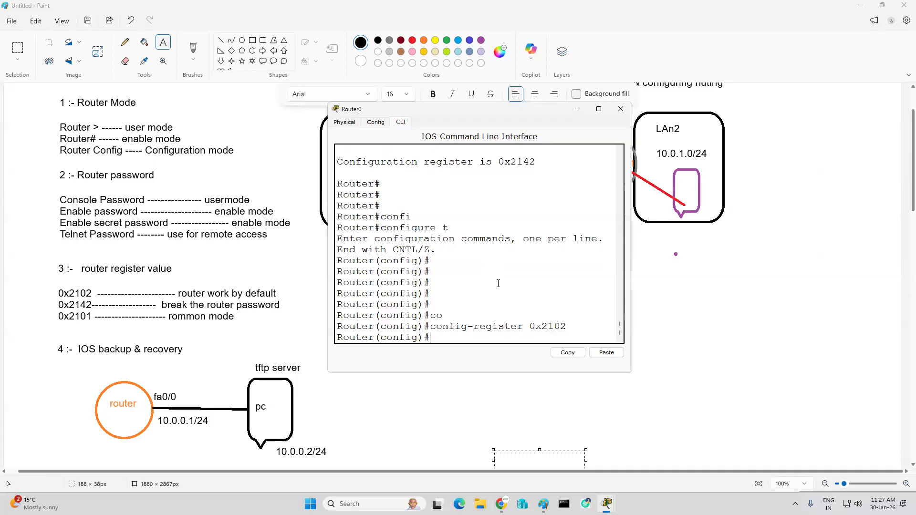
text(reload)
key(Return)
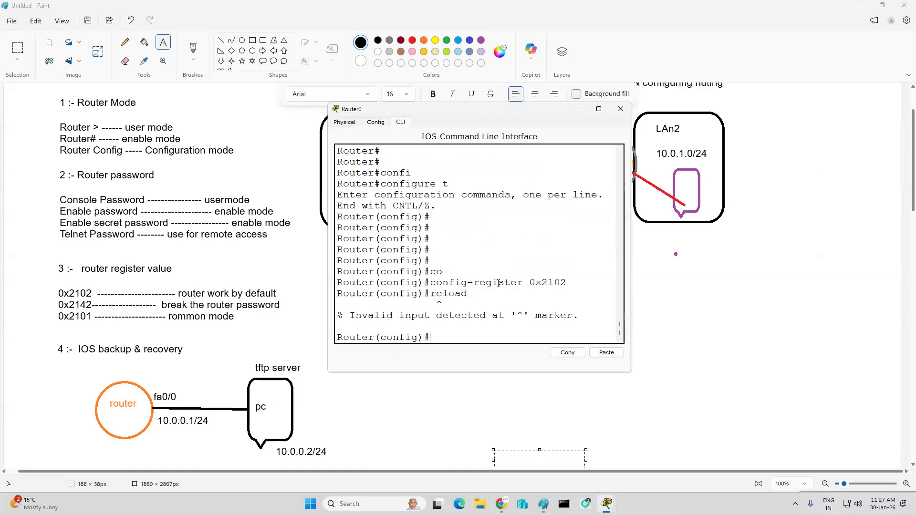
key(Return)
Step: Exit global configuration with "end" and write the register change to the startup configuration with "wr"
text(end)
key(Return)
text(wr)
key(Return)
key(Return)
key(Return)
key(Return)
Step: Restart the router with "reload", confirm the restart and start the console session once it has booted
text(re)
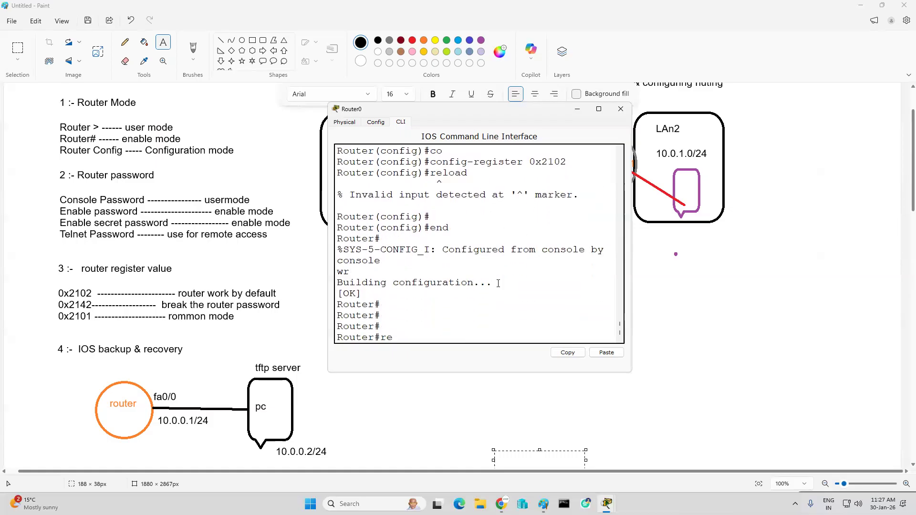
text(load)
key(Return)
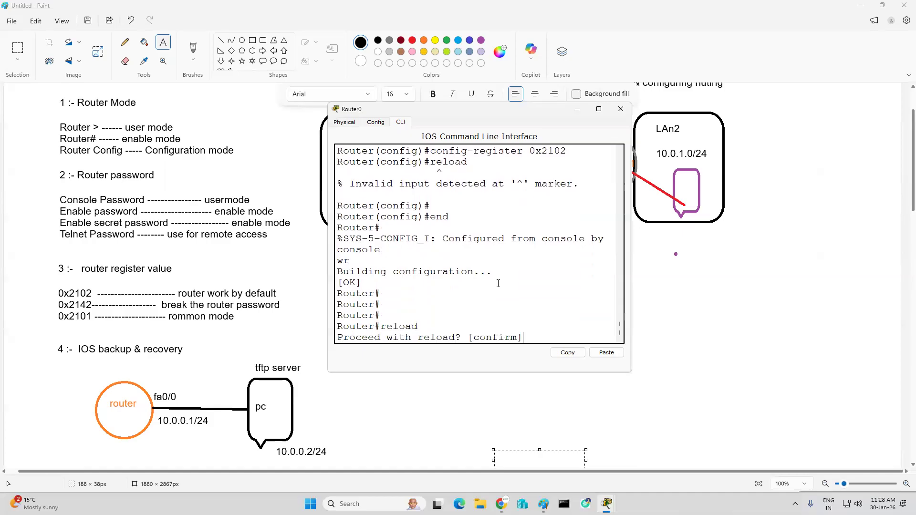
key(Return)
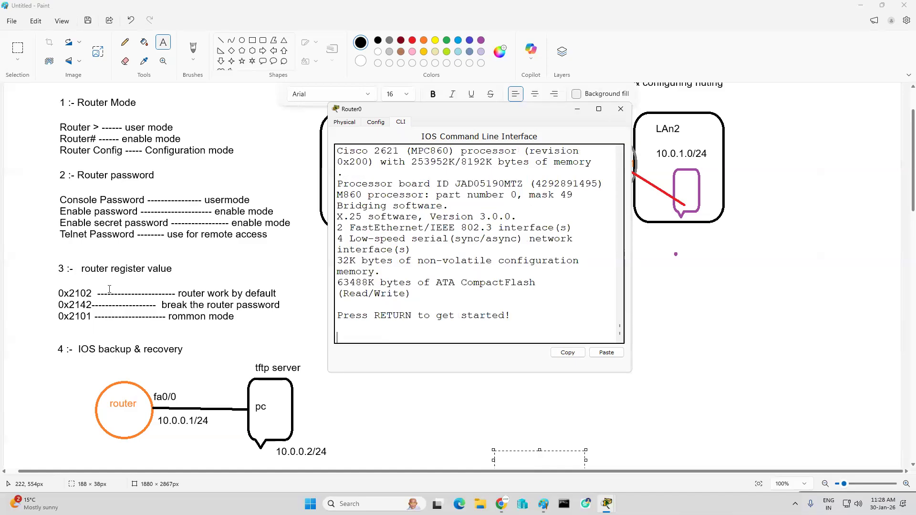
key(Return)
key(Return)
key(Return)
key(Return)
Step: Enable privileged mode and run "sh ve" to check the configuration register after the reload
text(en)
key(Return)
key(Return)
text(sh ve)
key(Return)
key(Return)
key(Return)
key(Return)
key(Return)
key(Return)
key(Return)
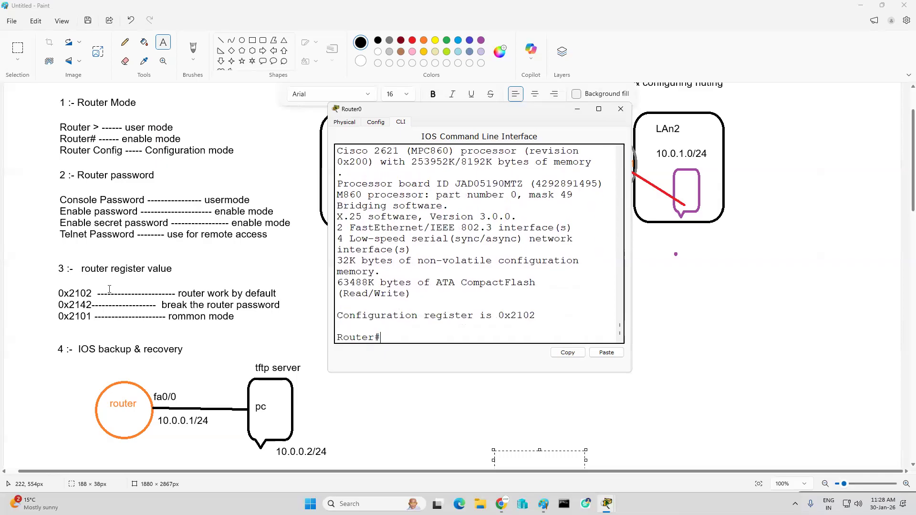
key(Return)
Step: Enter global configuration with "conf t" and set the hostname to raj on the reloaded router
key(Return)
text(conf t)
key(Return)
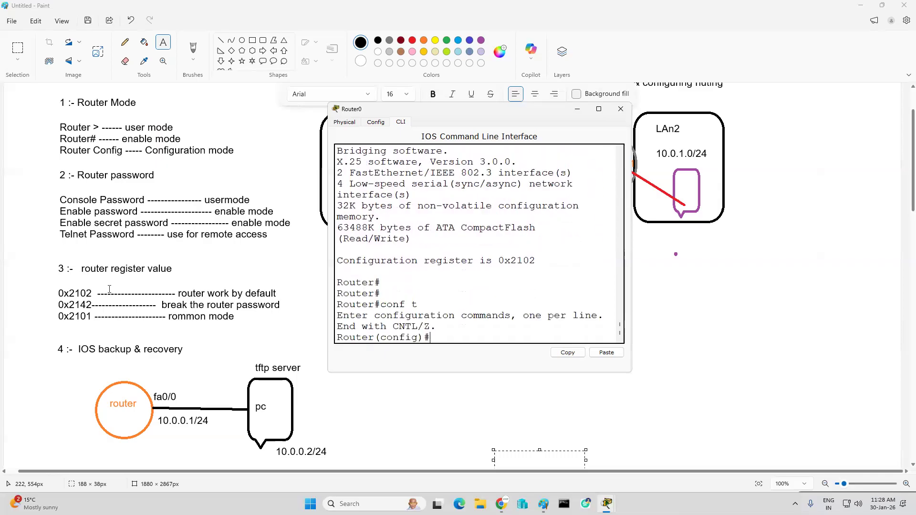
key(Return)
key(Return)
text(ho)
key(Tab)
text(raj)
Step: Return to privileged mode with "end" and save the new hostname with "wr"
key(Return)
text(end)
key(Return)
text(wr)
key(Return)
key(Return)
key(Return)
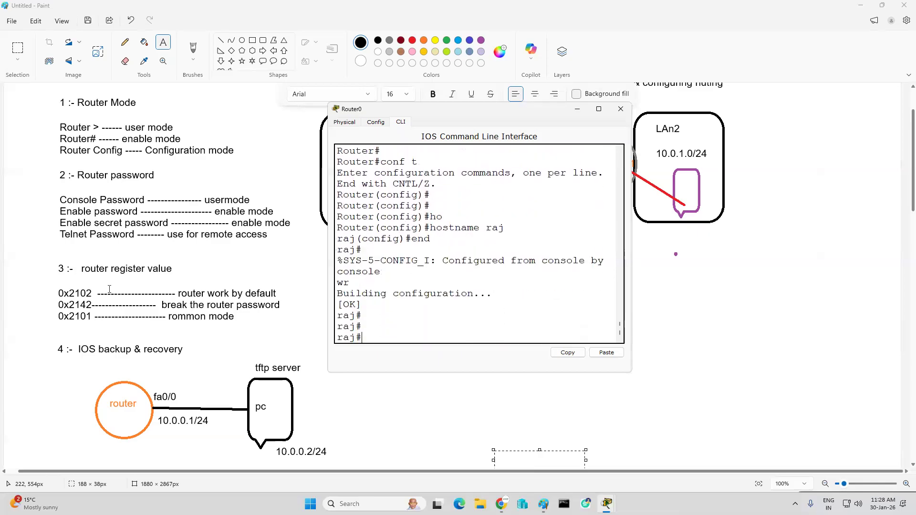
Step: Power-cycle Router0 again from its physical device view and start the console session after it boots
click(344, 122)
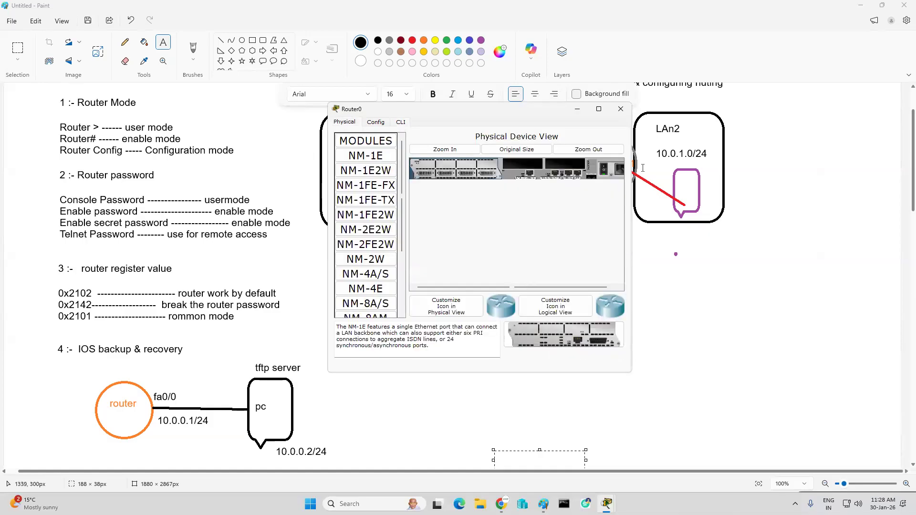
click(605, 173)
click(605, 174)
click(402, 123)
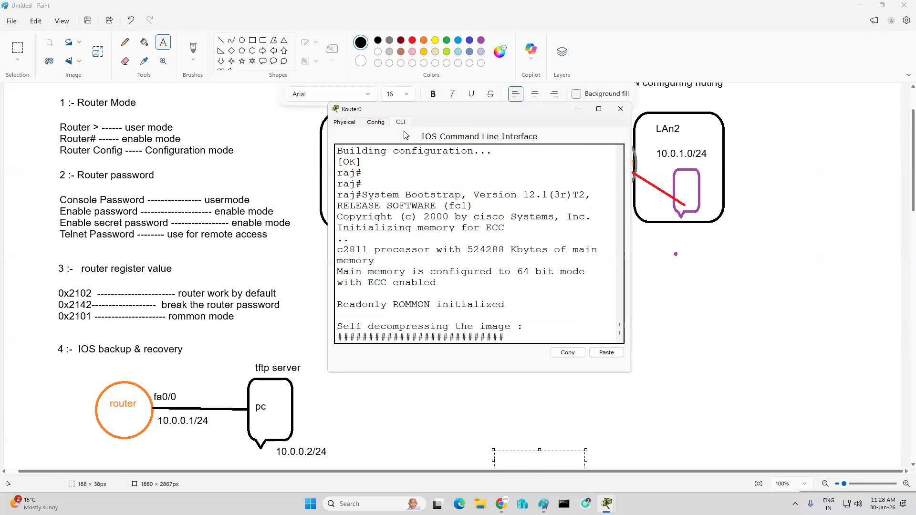
scroll(481, 240, up, 2)
scroll(464, 260, up, 1)
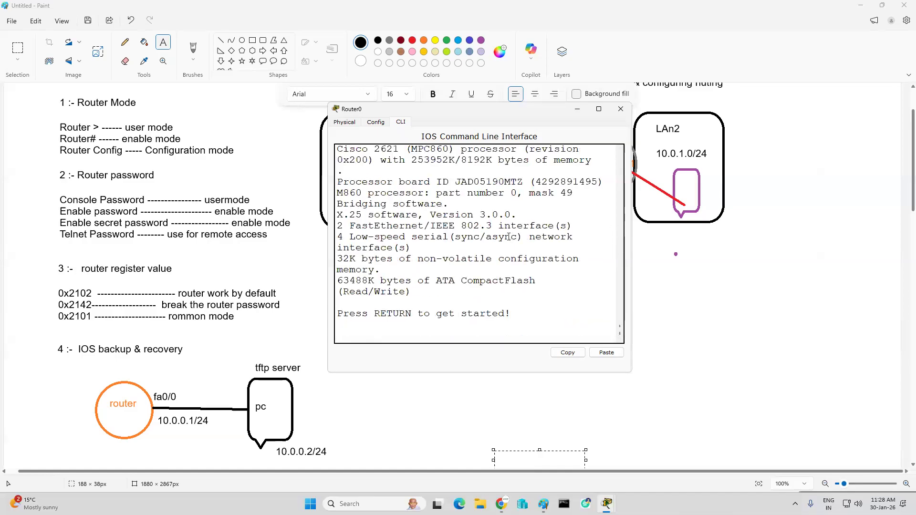
key(Return)
key(Return)
key(Return)
key(Return)
key(Return)
Step: Enter privileged mode, display the command history with "sh history" and review the earlier console output
text(en)
key(Return)
key(Return)
text(sh hi)
key(Tab)
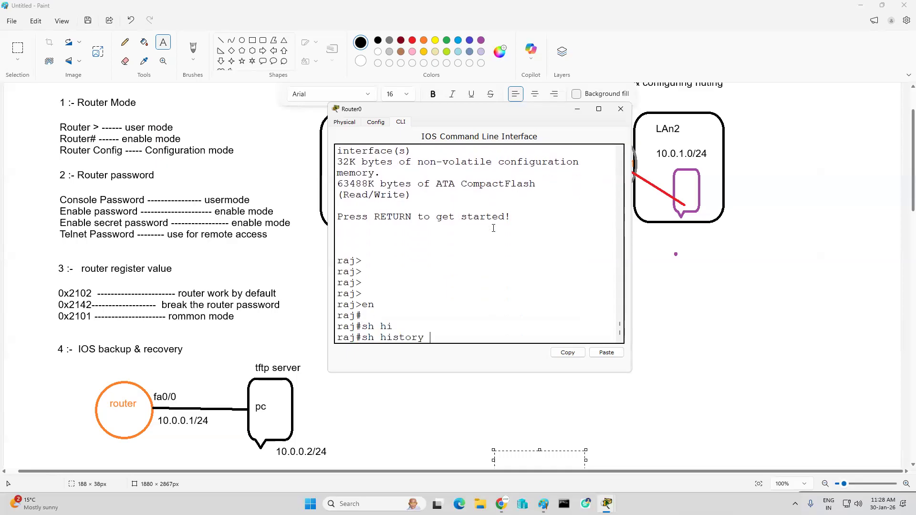
key(Return)
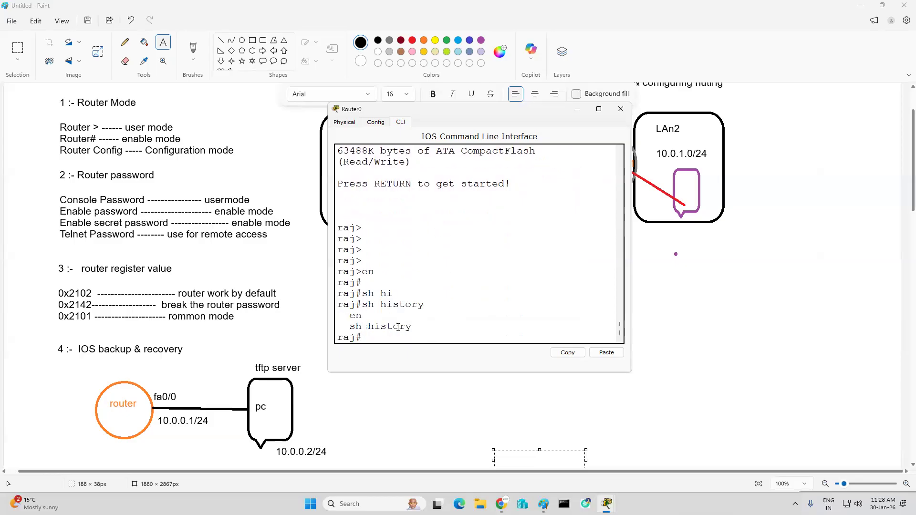
scroll(437, 290, up, 10)
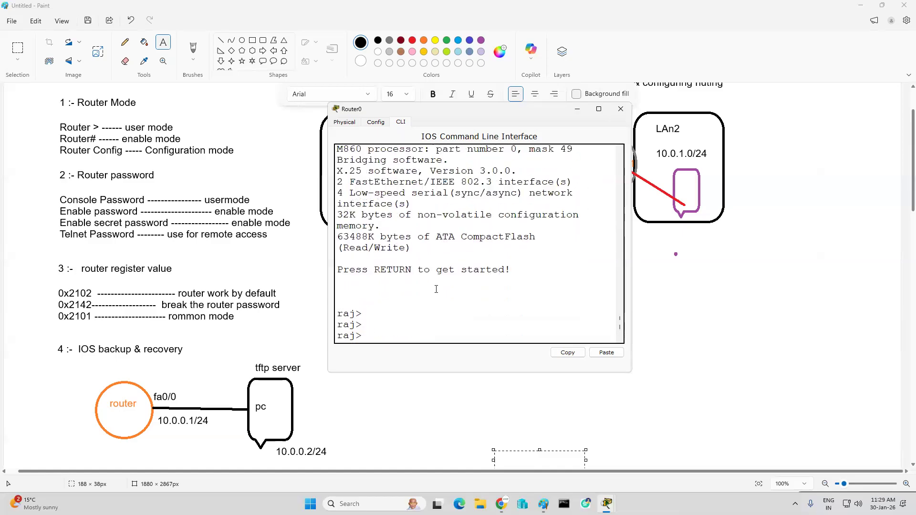
scroll(436, 290, up, 5)
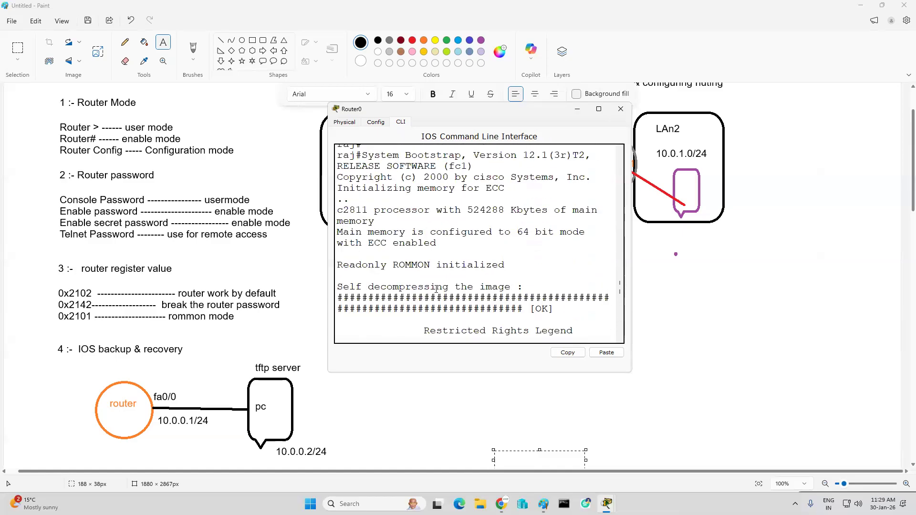
scroll(435, 288, up, 6)
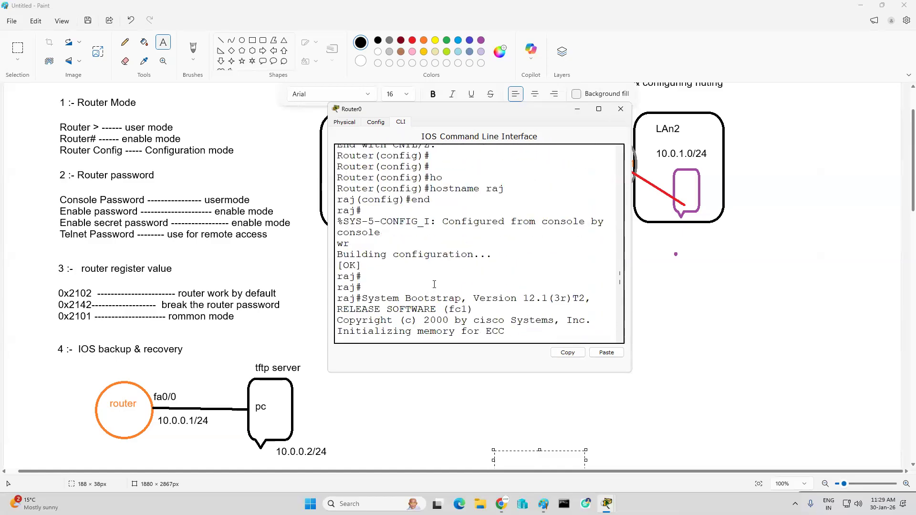
Step: Review Router0's earlier console output back to the boot messages, and the register value and IOS backup notes in Paint
scroll(446, 278, up, 3)
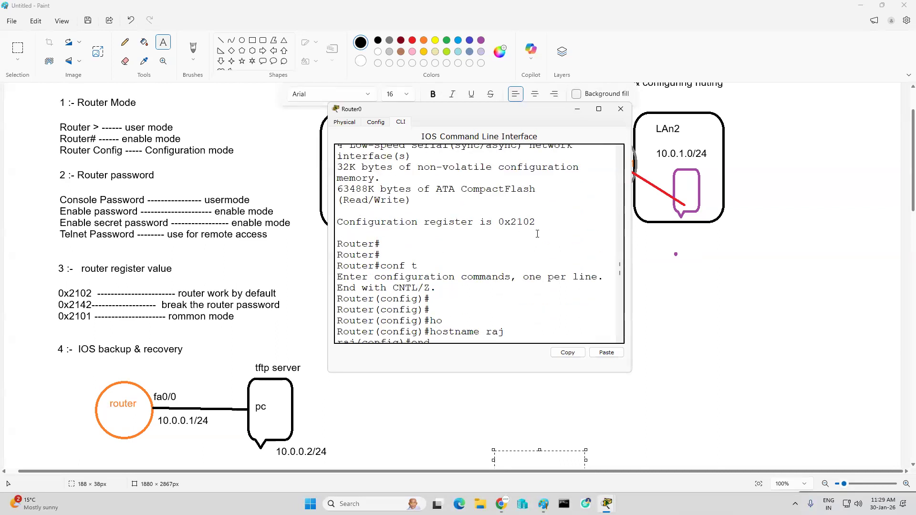
scroll(516, 239, up, 8)
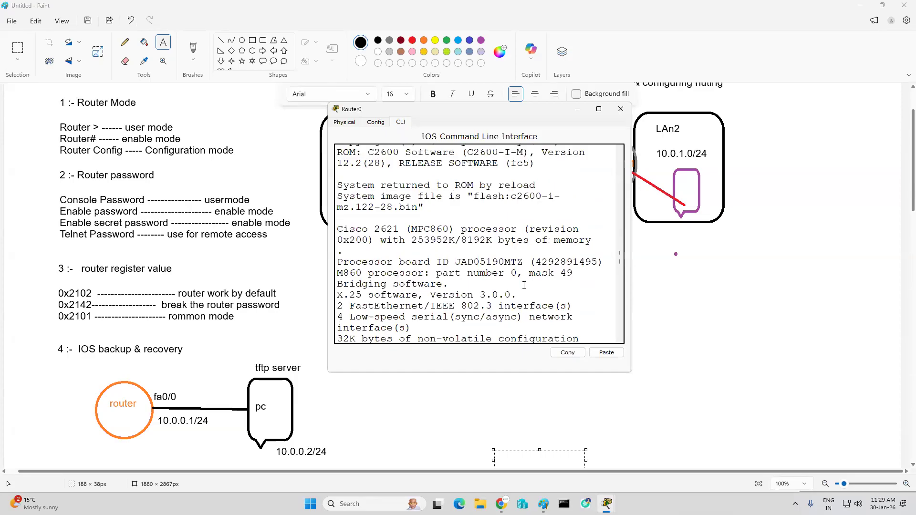
scroll(524, 285, up, 10)
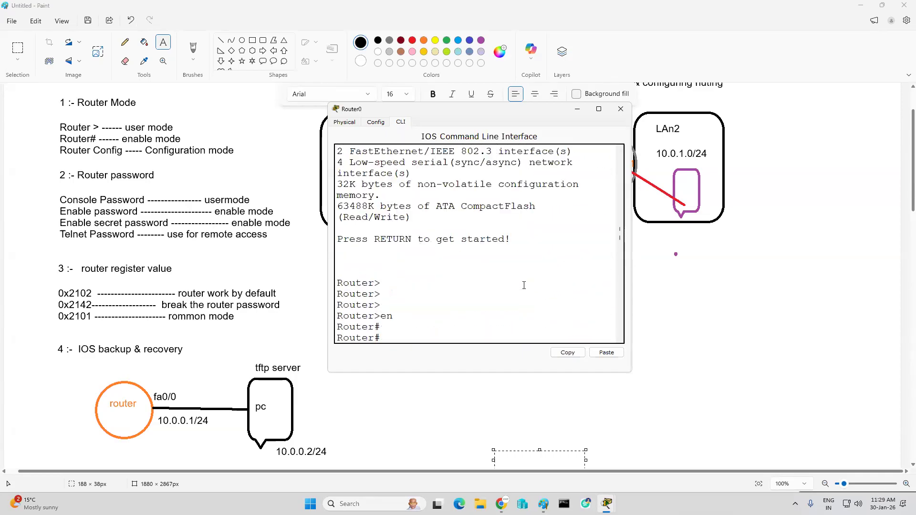
scroll(524, 285, up, 10)
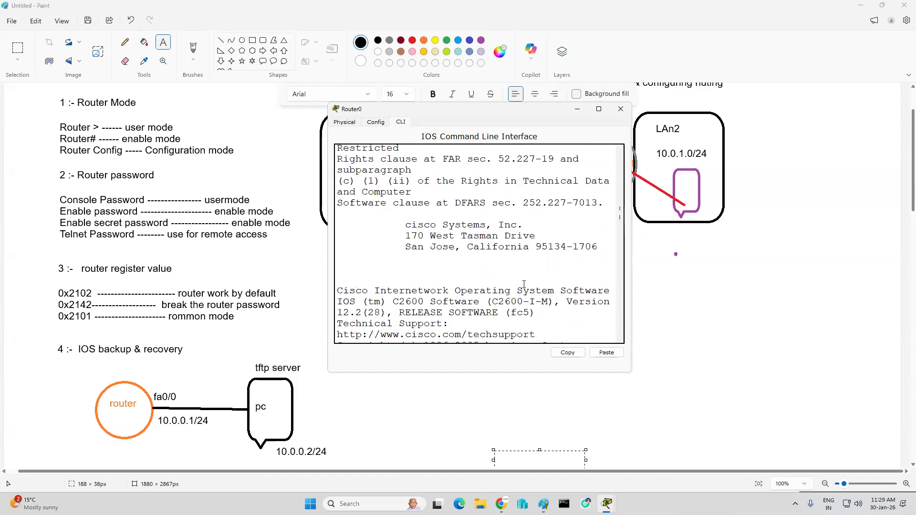
scroll(524, 285, up, 2)
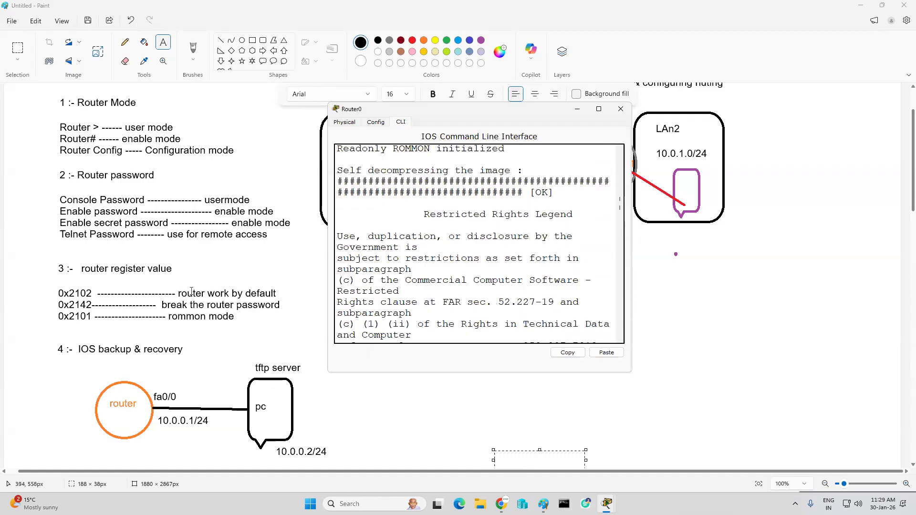
click(197, 320)
drag(197, 320, 47, 312)
click(404, 343)
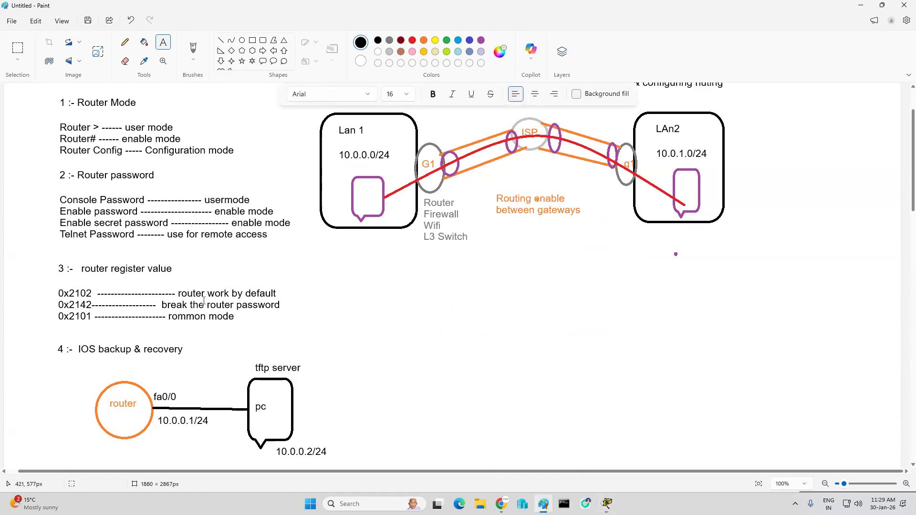
scroll(204, 301, up, 2)
scroll(446, 266, down, 3)
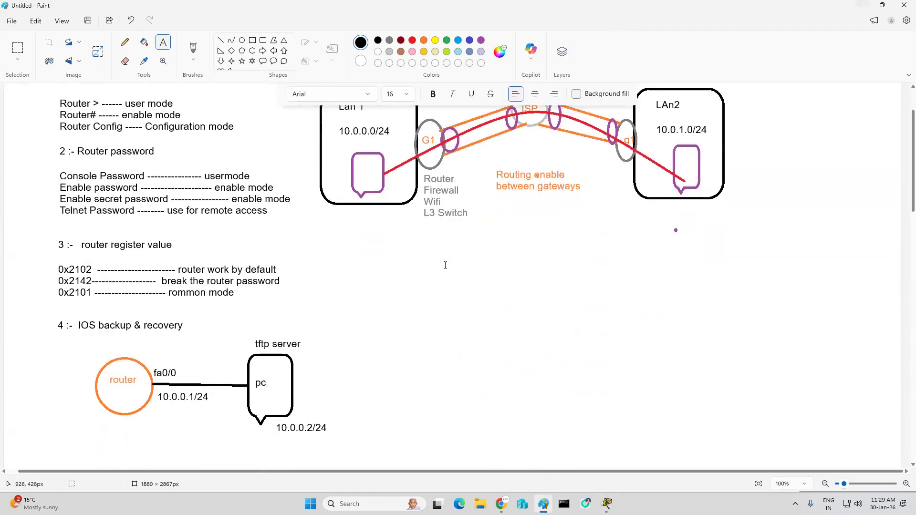
scroll(445, 265, down, 2)
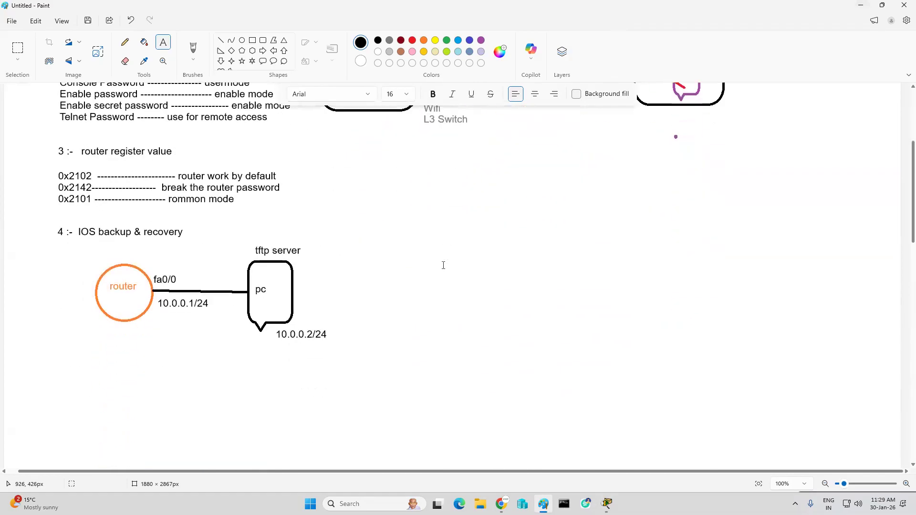
Step: Return to Packet Tracer, close the five-LAN project and open Create WAN network 27 jan from the desktop in a maximized window
click(859, 6)
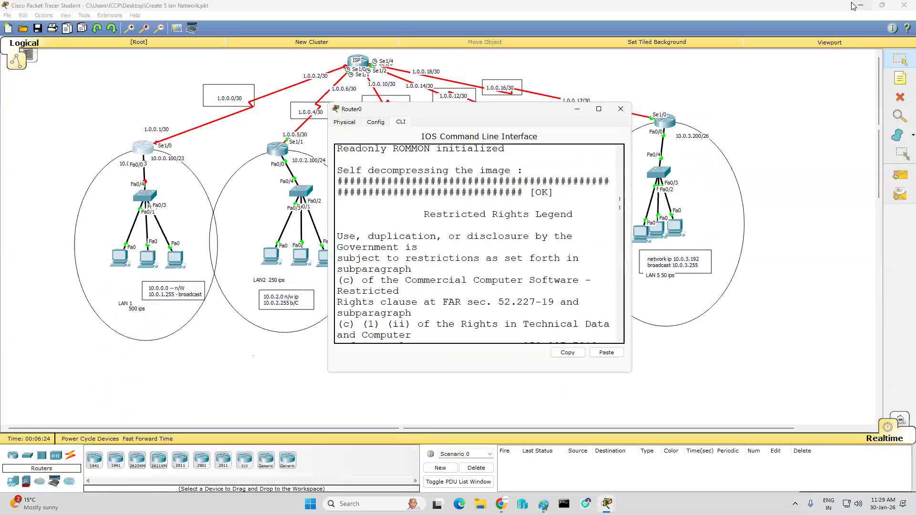
click(619, 111)
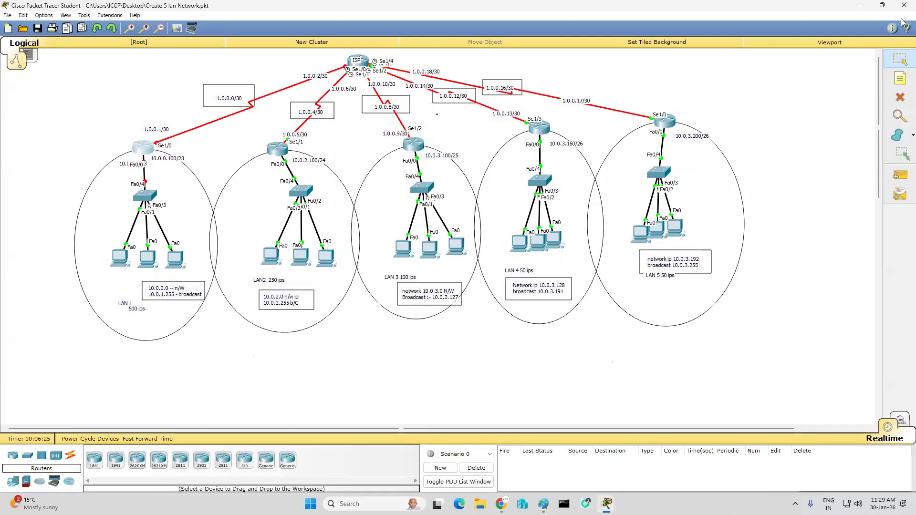
click(905, 6)
click(504, 254)
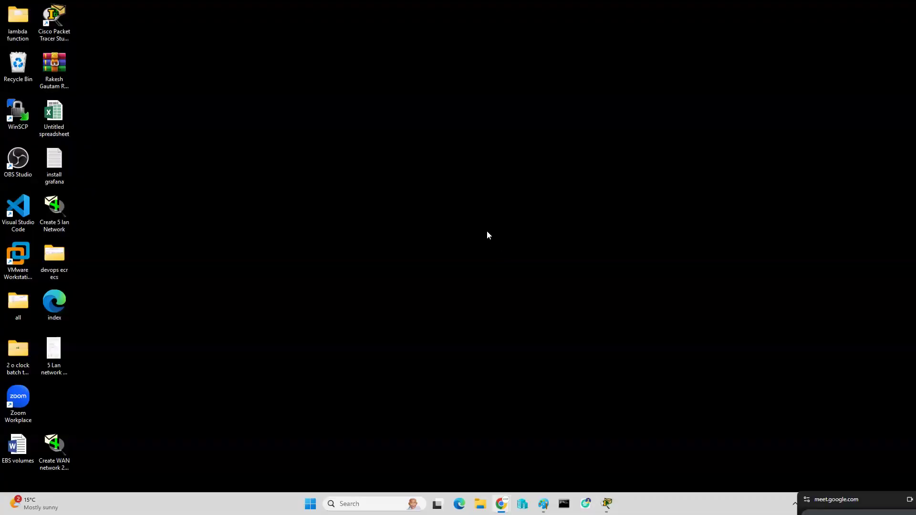
double_click(52, 438)
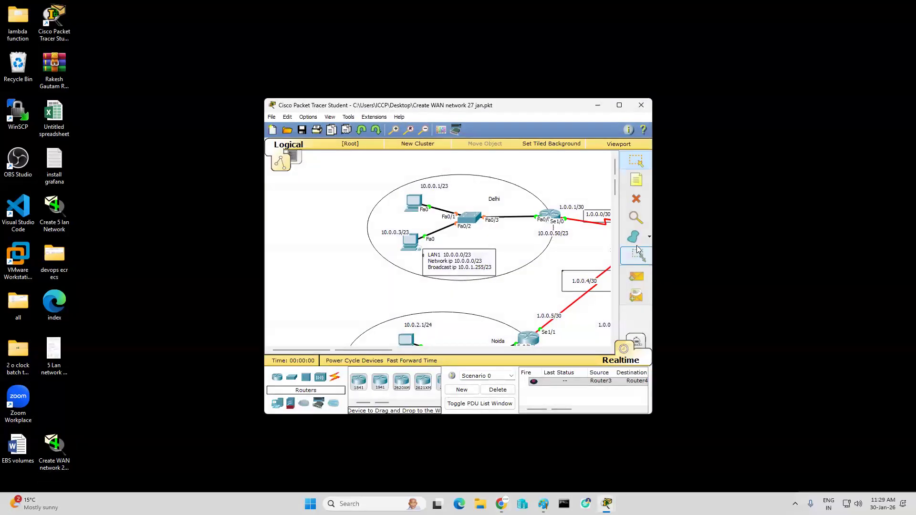
click(619, 106)
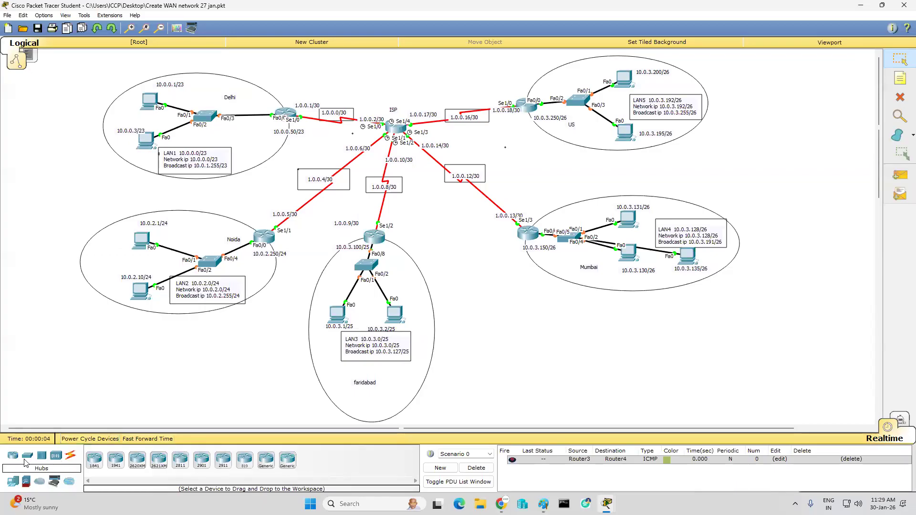
Step: Add a generic server to the Noida LAN and connect it to the switch's FastEthernet0/3 with a copper straight-through cable
click(14, 484)
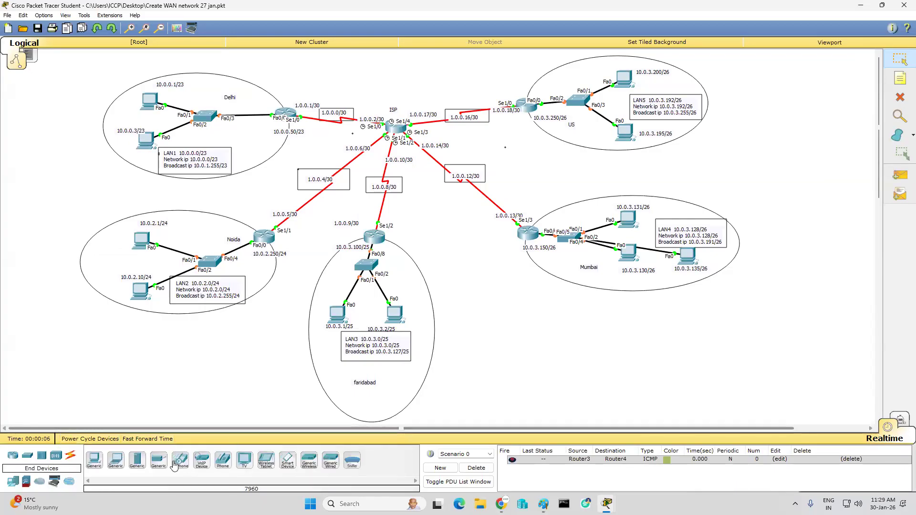
drag(136, 465, 107, 260)
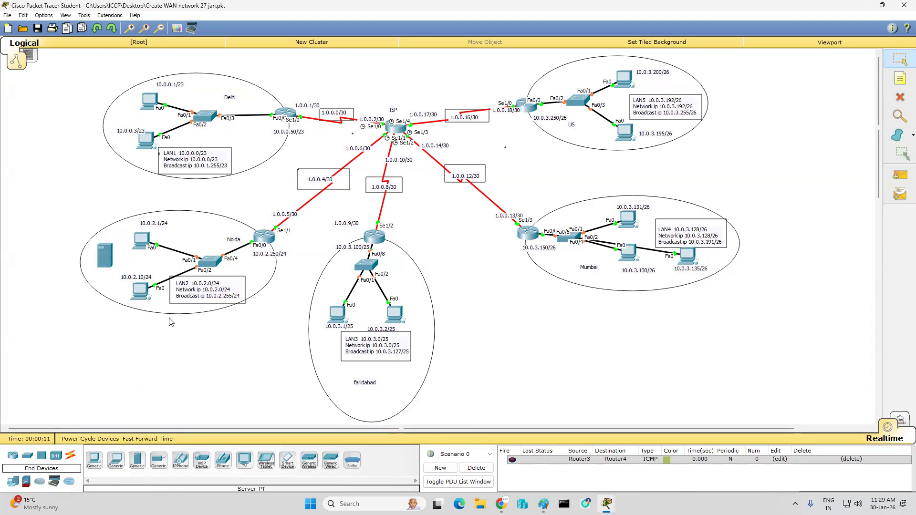
click(69, 458)
click(136, 461)
click(107, 253)
click(134, 261)
click(212, 262)
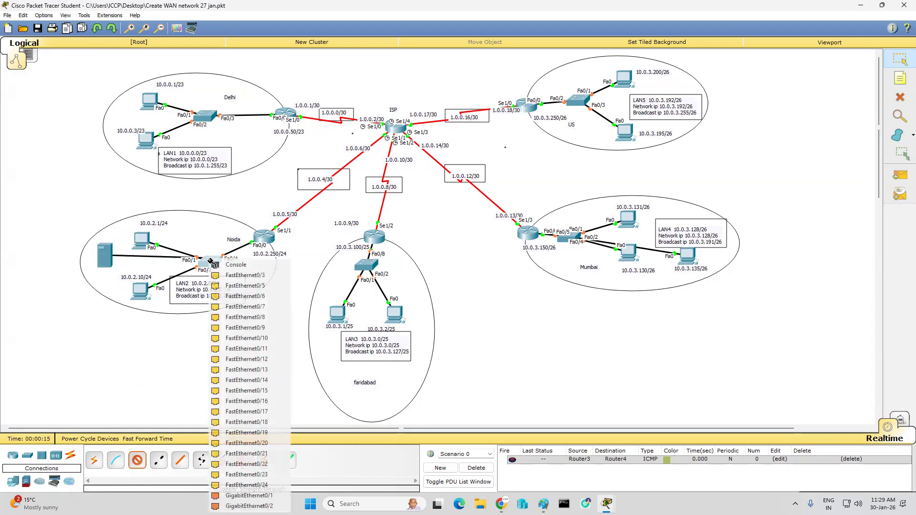
click(240, 276)
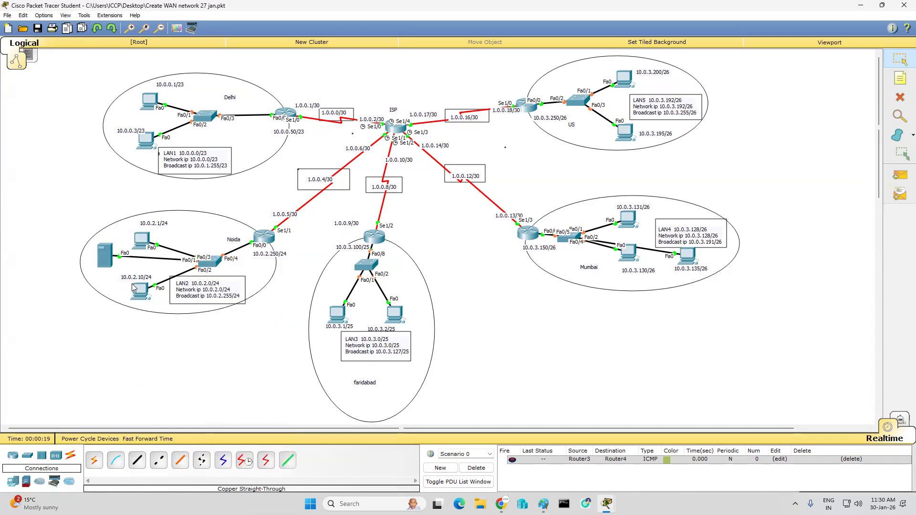
Step: Configure the new server with static IP 10.0.2.11, subnet mask 255.255.255.0 and default gateway 10.0.2.250
click(105, 256)
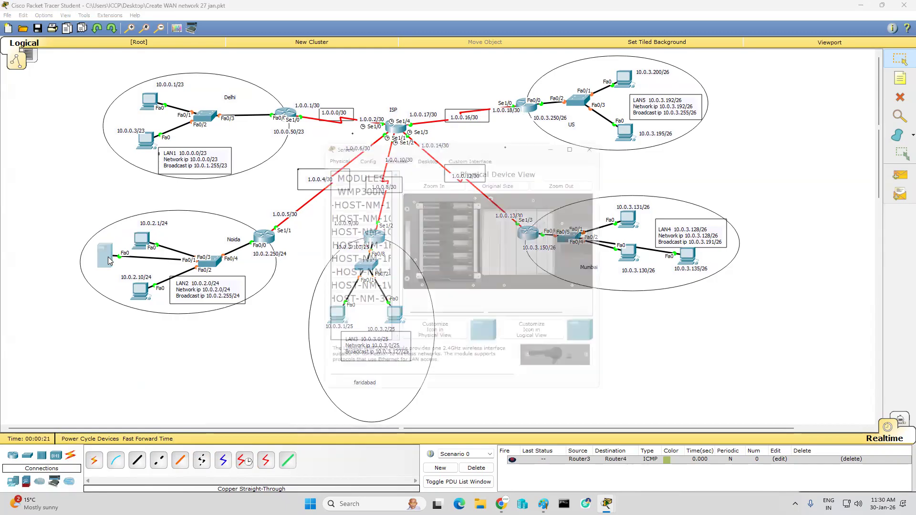
click(423, 151)
click(344, 182)
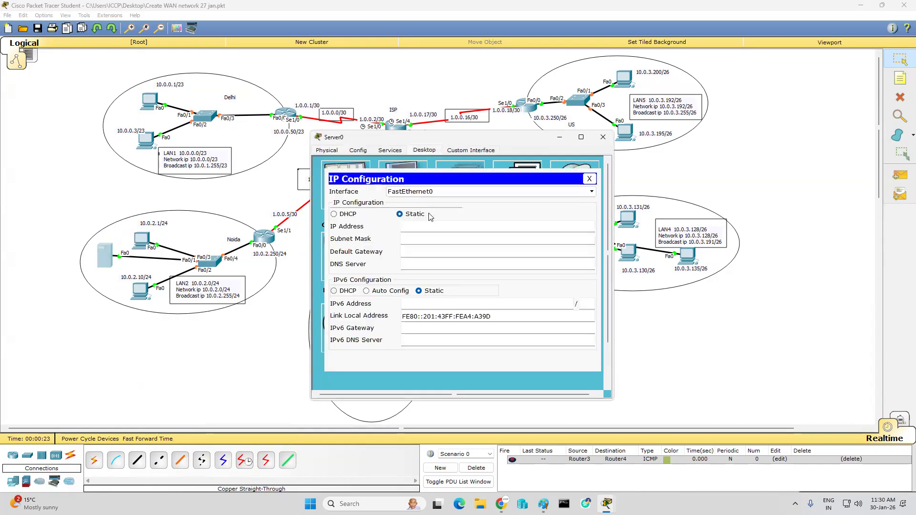
click(429, 228)
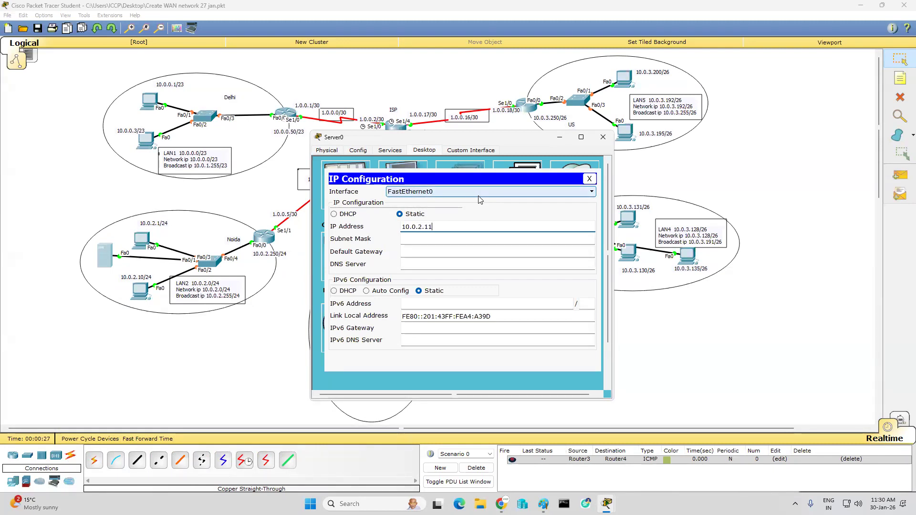
key(Tab)
text(25)
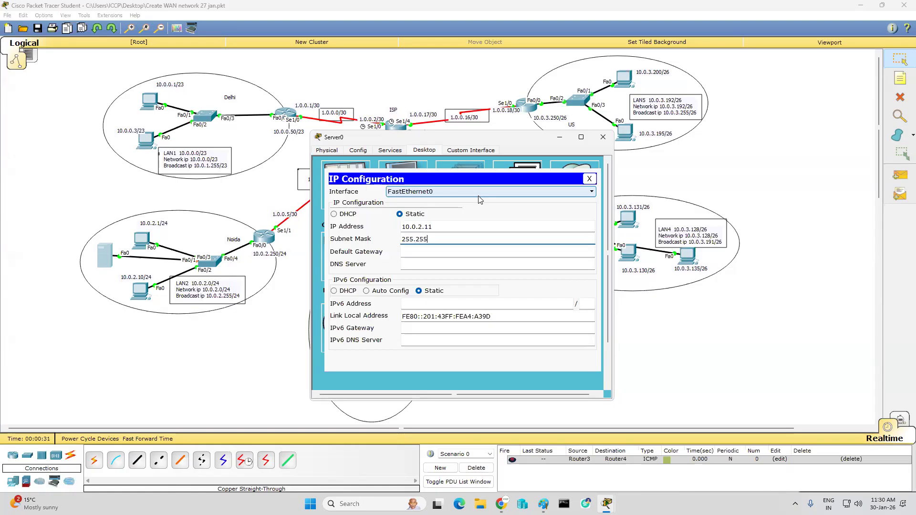
key(Tab)
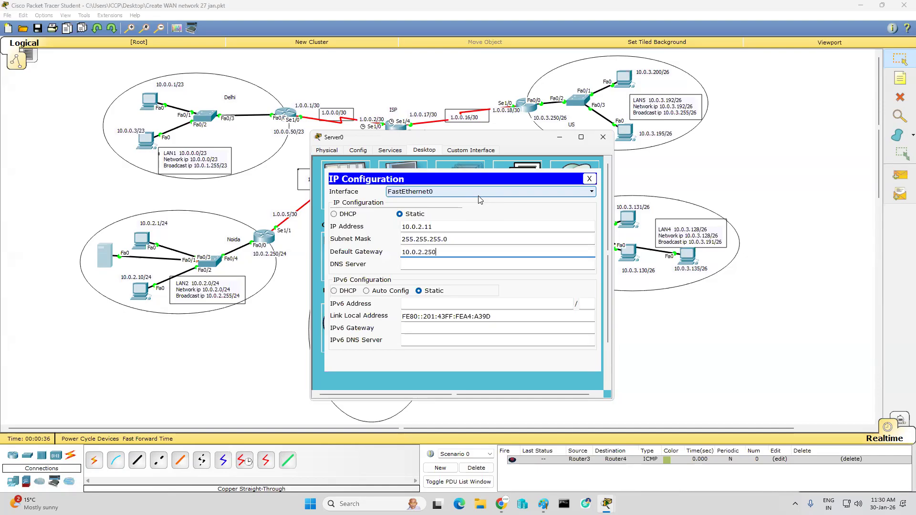
click(590, 178)
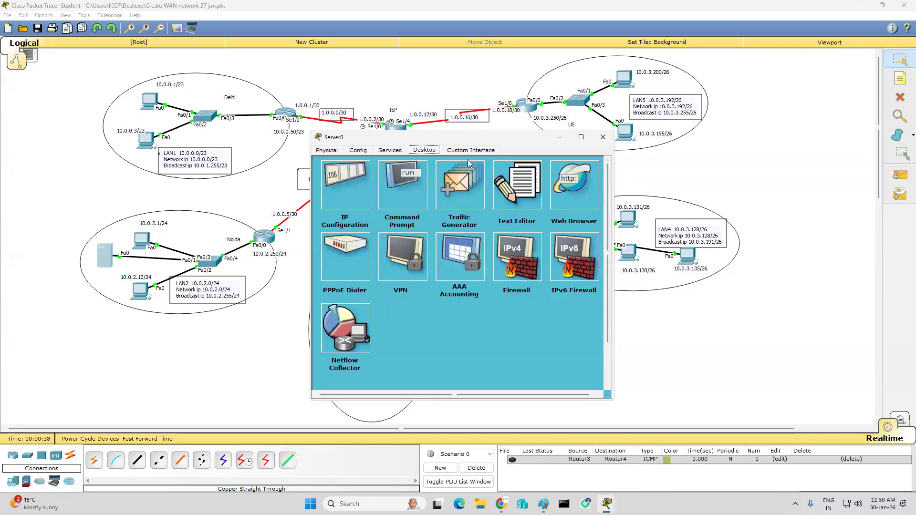
Step: Ping the gateway 10.0.2.250 from the server's command prompt, widen the window to read the replies and close it
click(408, 177)
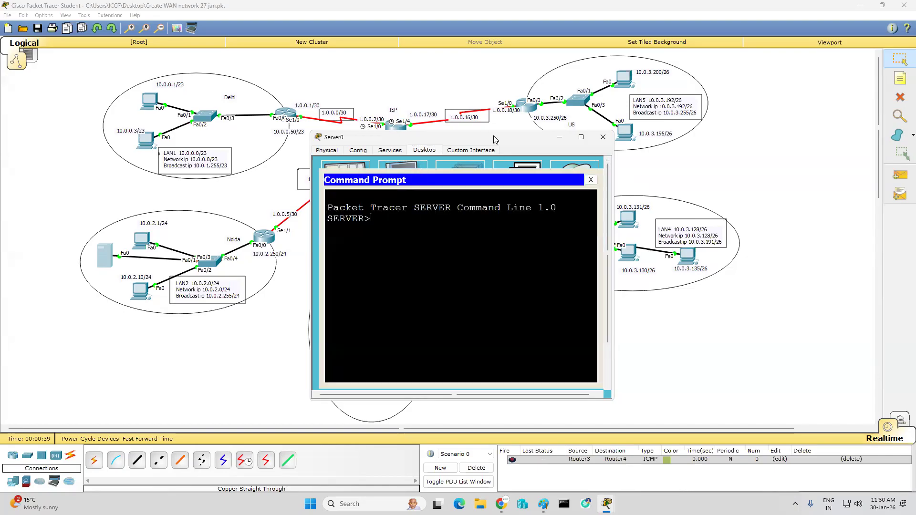
drag(494, 136, 642, 155)
text(ping)
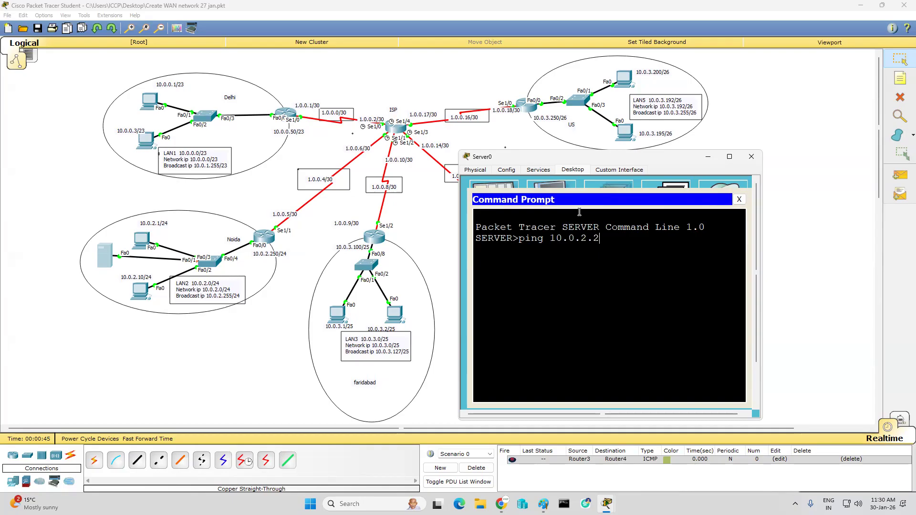
text(10.0.2.250)
key(Return)
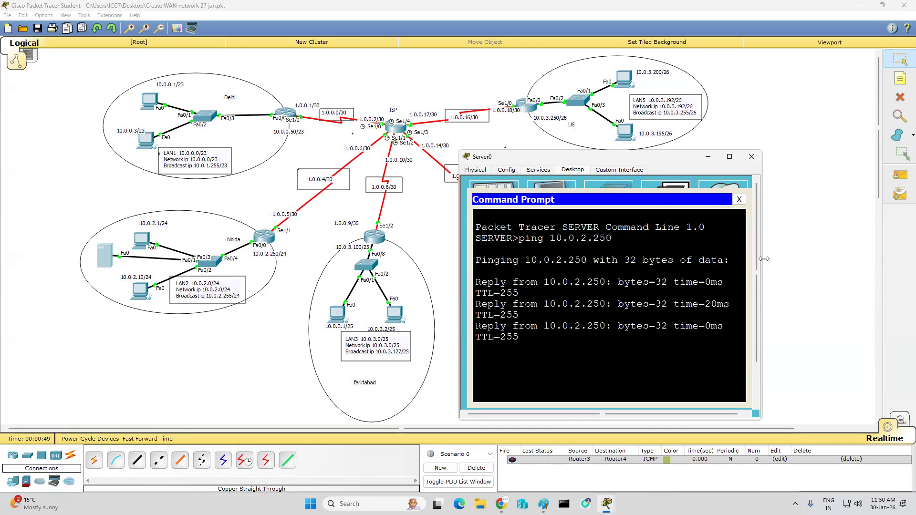
drag(762, 264, 888, 264)
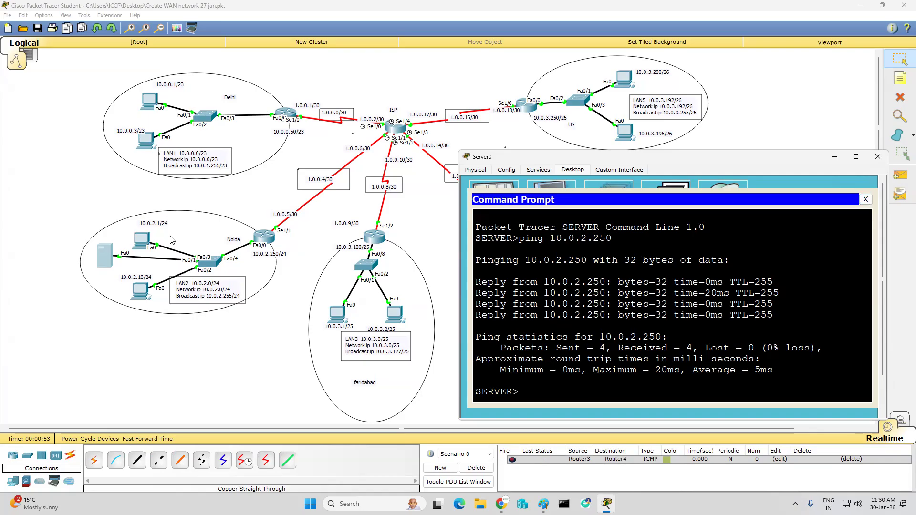
click(865, 199)
click(878, 157)
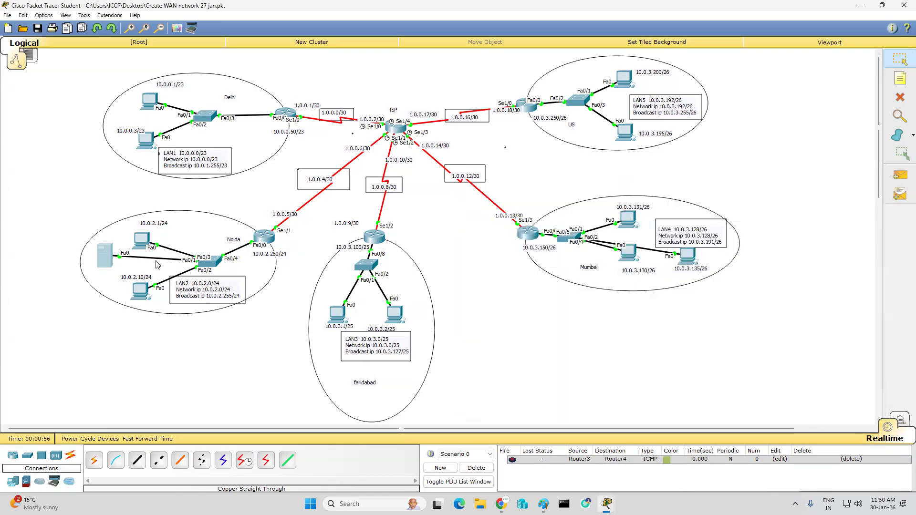
Step: Move the 10.0.2.10 PC out of the Noida LAN circle to the empty area below it
drag(154, 295, 266, 371)
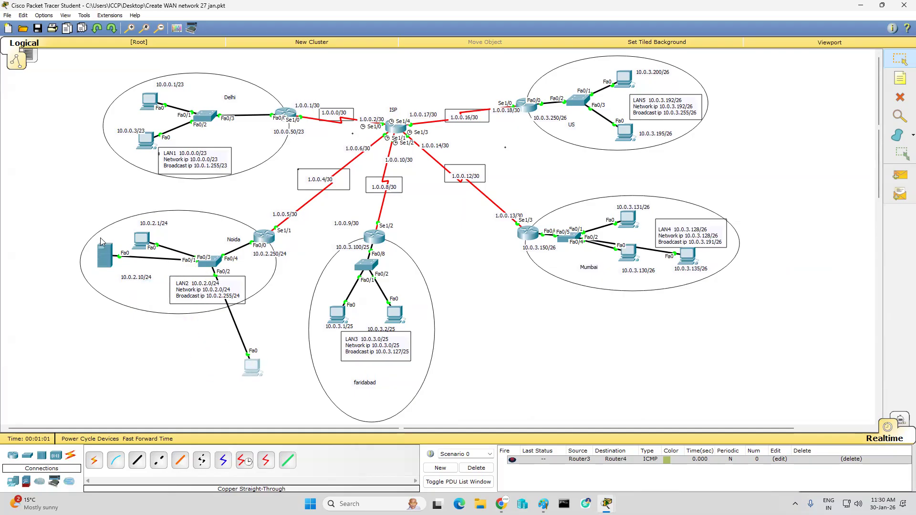
mouse_move(274, 244)
drag(228, 357, 215, 342)
Step: Open the Noida router's console and enter privileged mode with "en" and global configuration with "conf t"
click(264, 236)
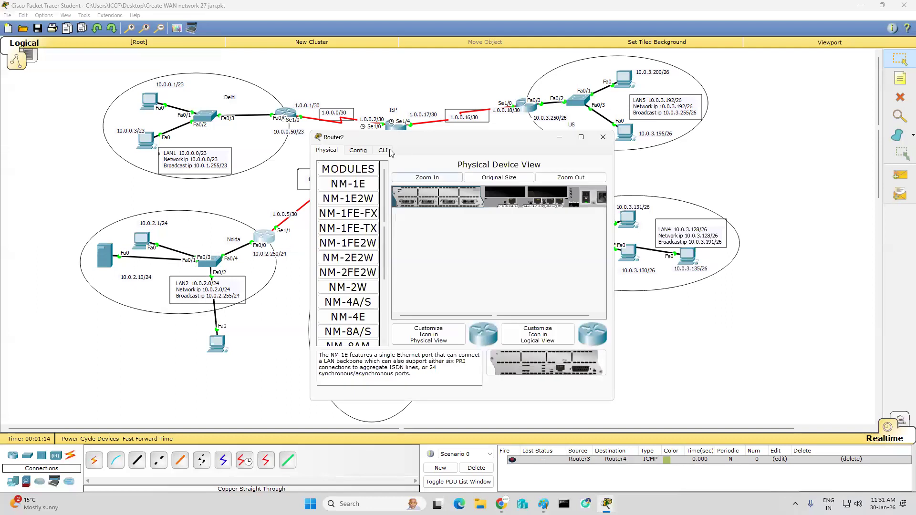
click(384, 151)
key(Return)
key(Return)
key(Return)
key(Return)
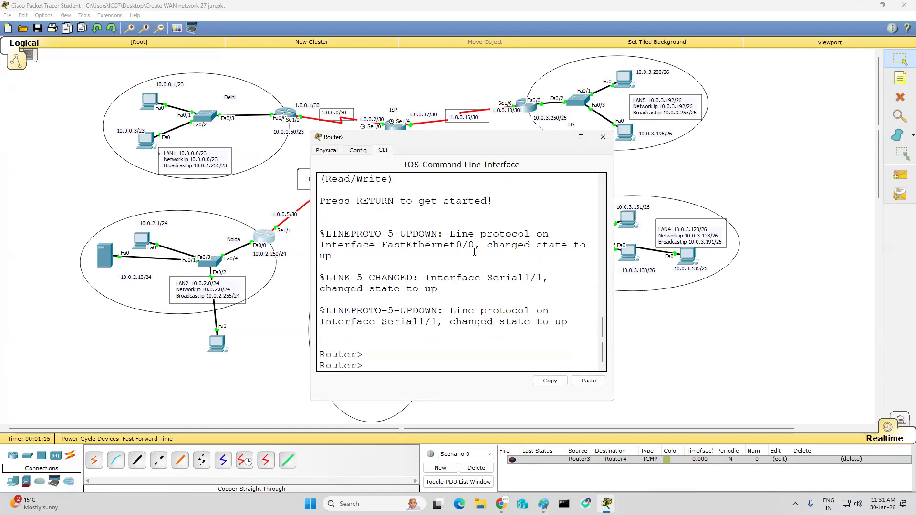
text(eb)
key(BackSpace)
text(n)
key(Return)
key(Return)
key(Return)
key(Return)
text(conf t)
key(Return)
key(Return)
key(Return)
key(Return)
Step: Enter line configuration for the router's Telnet lines with "line vty 0 4", correcting the mistyped command
text(lin)
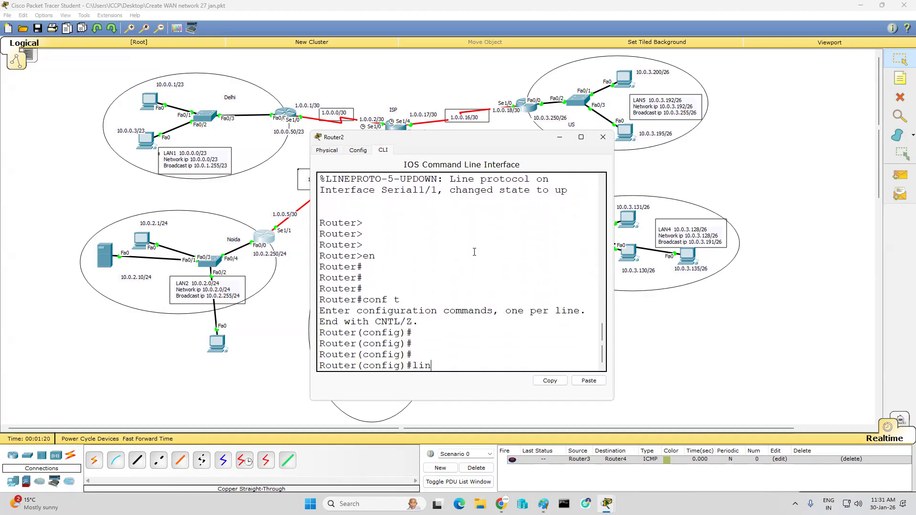
text(y vty 0 4)
key(Return)
key(Up)
key(BackSpace)
key(BackSpace)
key(BackSpace)
key(BackSpace)
key(BackSpace)
key(BackSpace)
key(BackSpace)
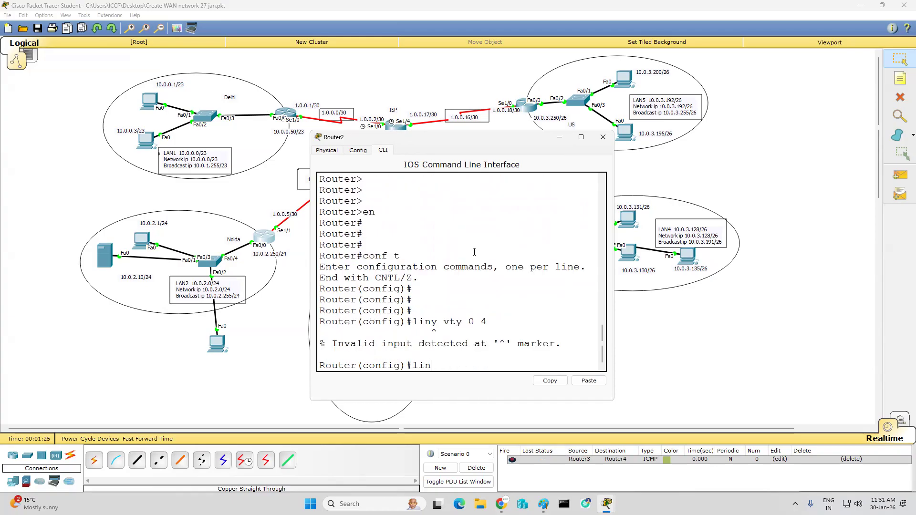
text(e vty 0 4)
key(Return)
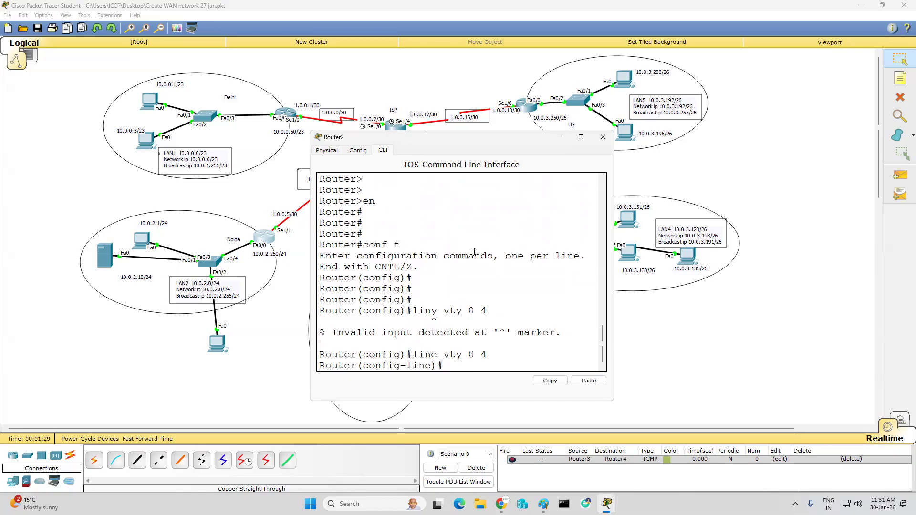
Step: Set the Telnet line password on the VTY lines and require it with "login"
text(pas)
key(Tab)
text(ccna)
key(Return)
text(login)
key(Return)
Step: Set the router's enable password for privileged access
key(Return)
text(en)
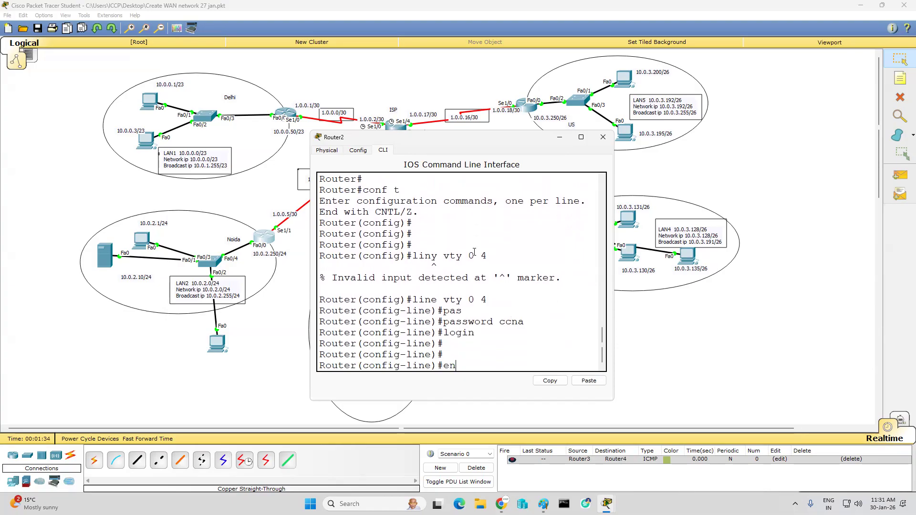
text(able password ccna)
key(Return)
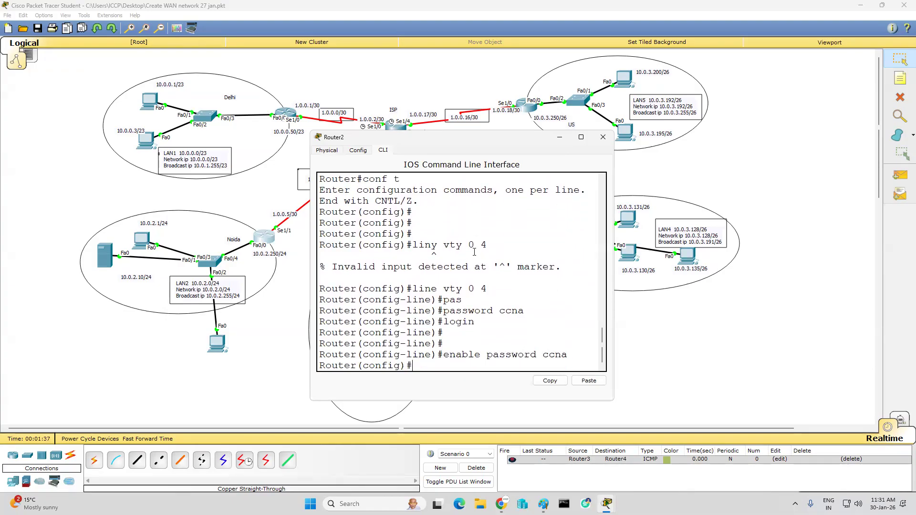
key(Return)
key(Return)
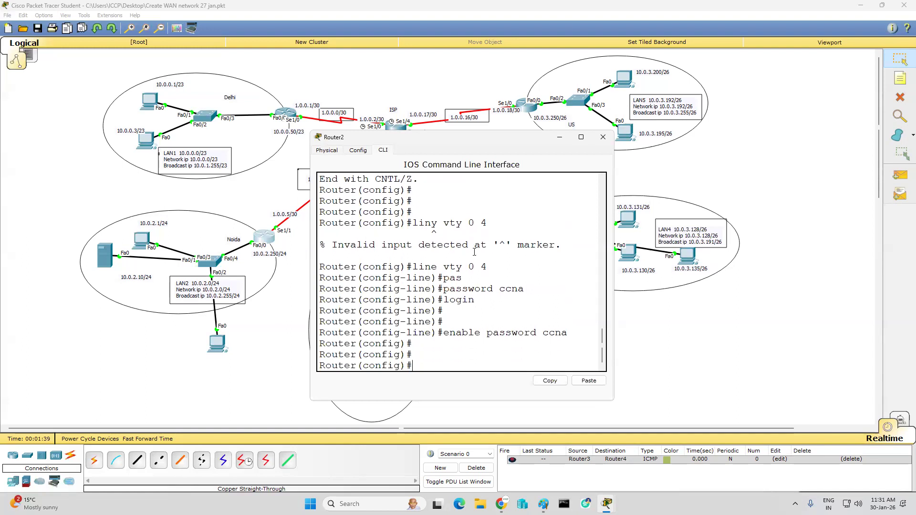
Step: Leave configuration mode with "end", save the router configuration with "wr", and close the router window
text(end)
key(Return)
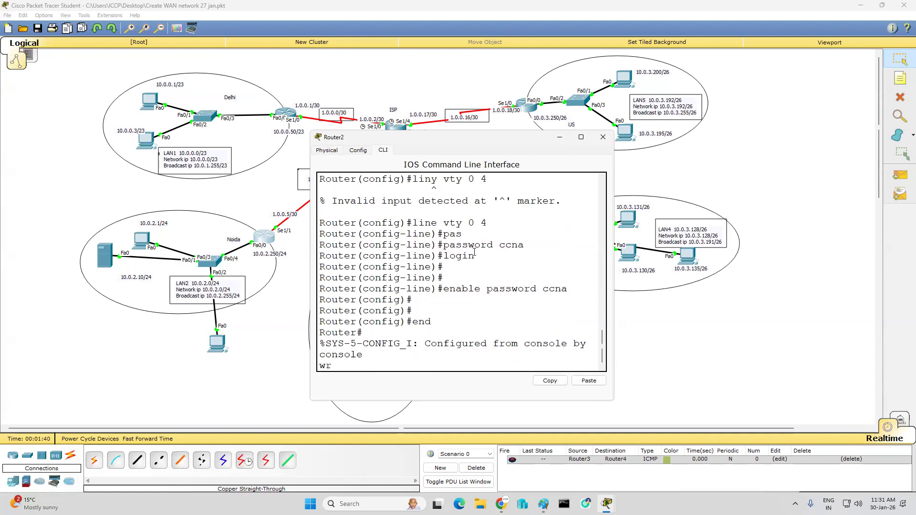
text(wr)
key(Return)
key(Return)
key(Return)
key(Return)
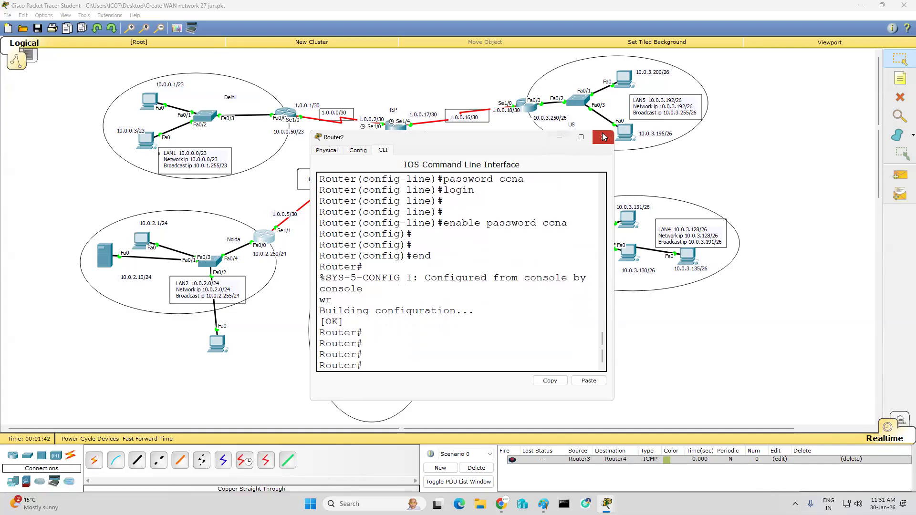
click(604, 137)
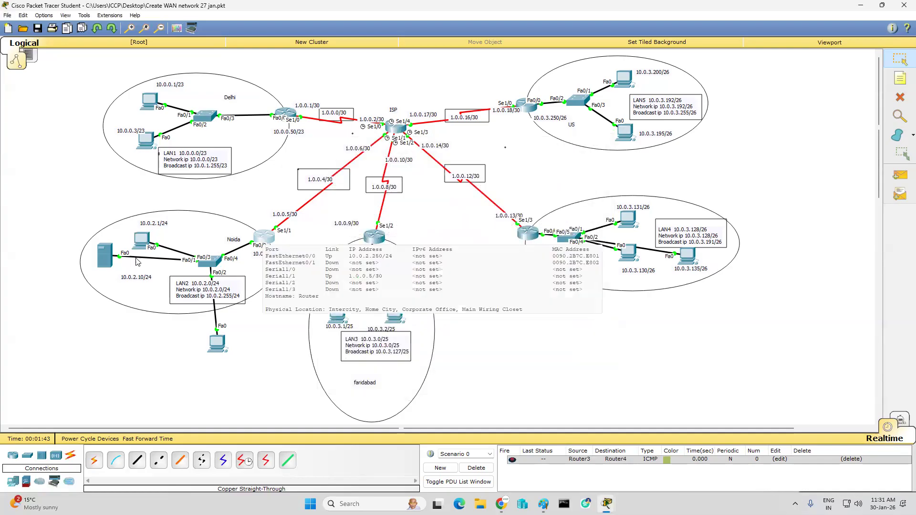
Step: Examine the TFTP service and its stored file list on the Noida server
click(104, 256)
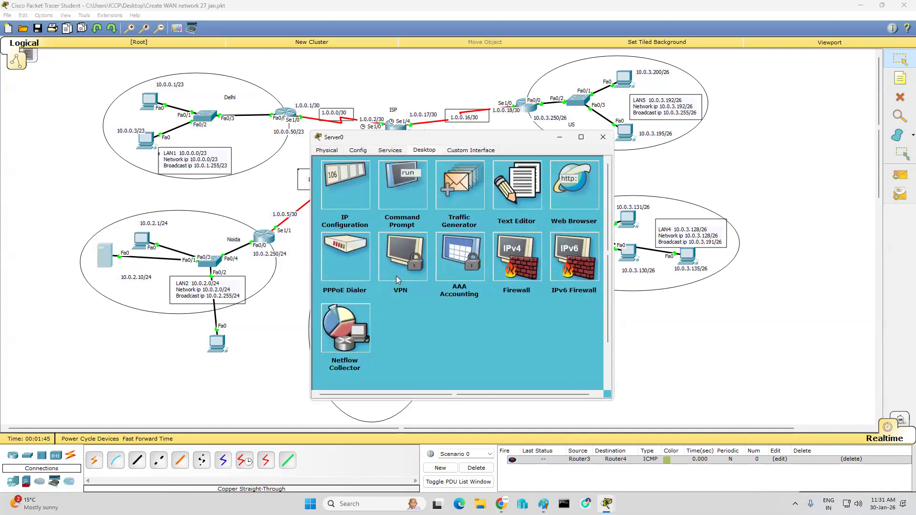
click(335, 151)
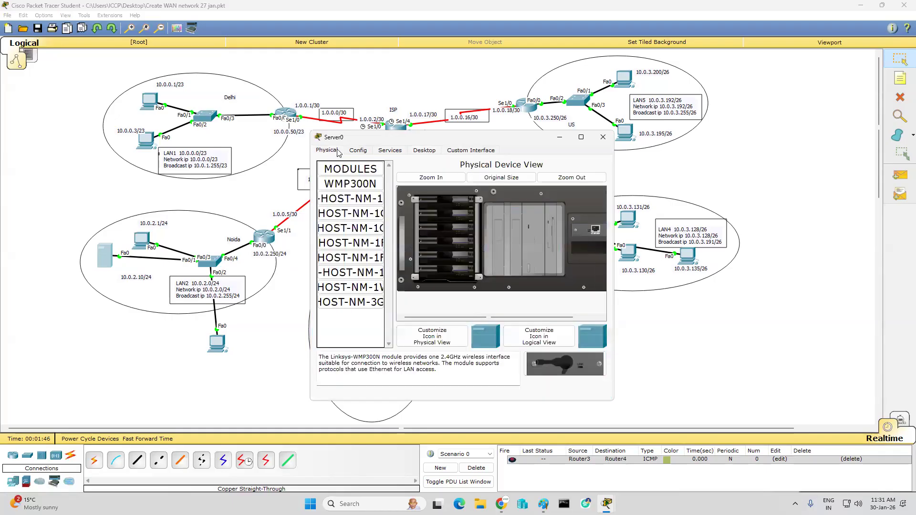
click(387, 150)
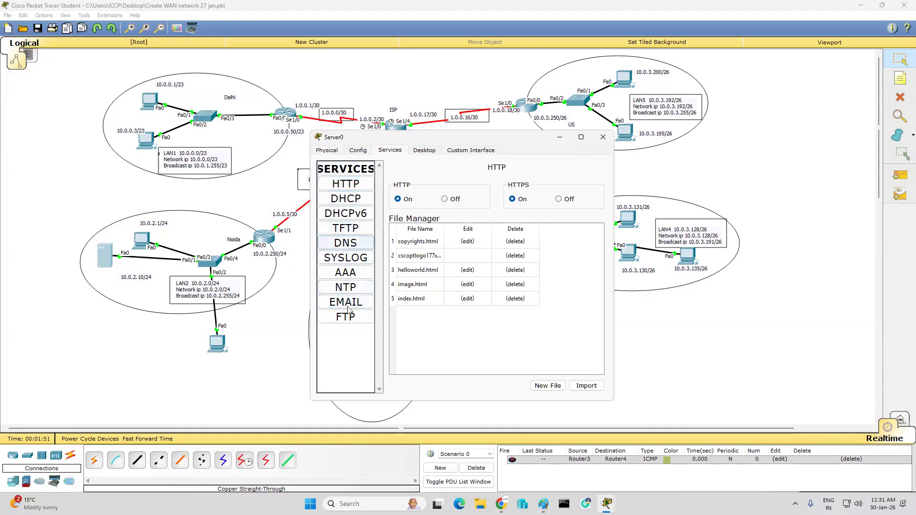
click(346, 229)
scroll(490, 264, down, 2)
scroll(490, 264, down, 1)
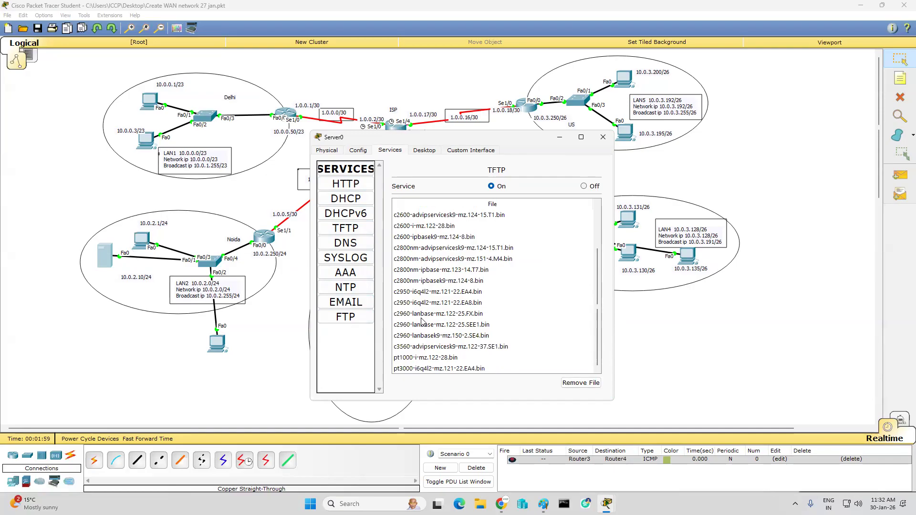
click(602, 137)
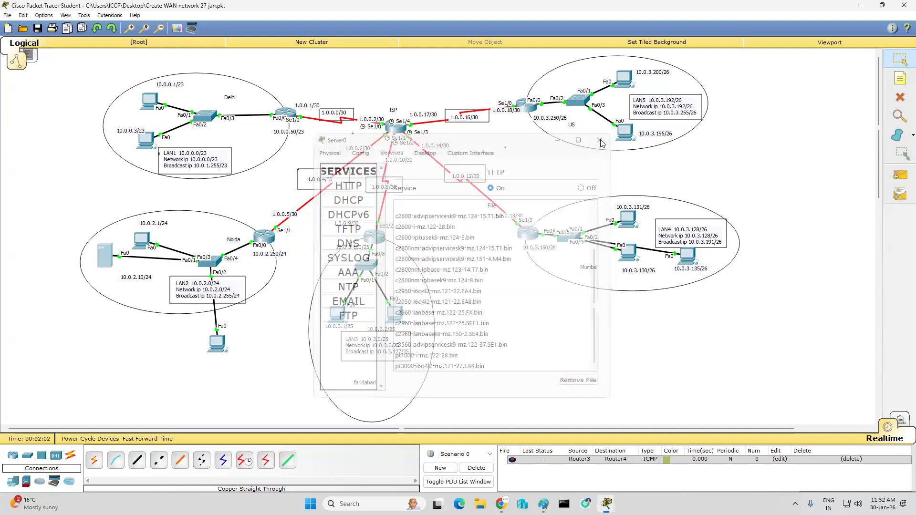
Step: Open the command prompt on the PC below the Noida LAN and start a Telnet session to 10.0.2.250
click(219, 346)
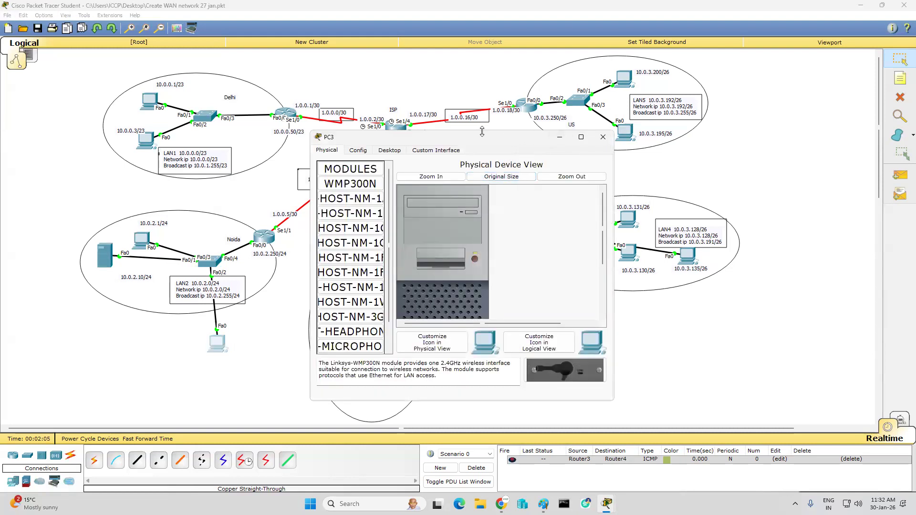
drag(493, 141, 771, 132)
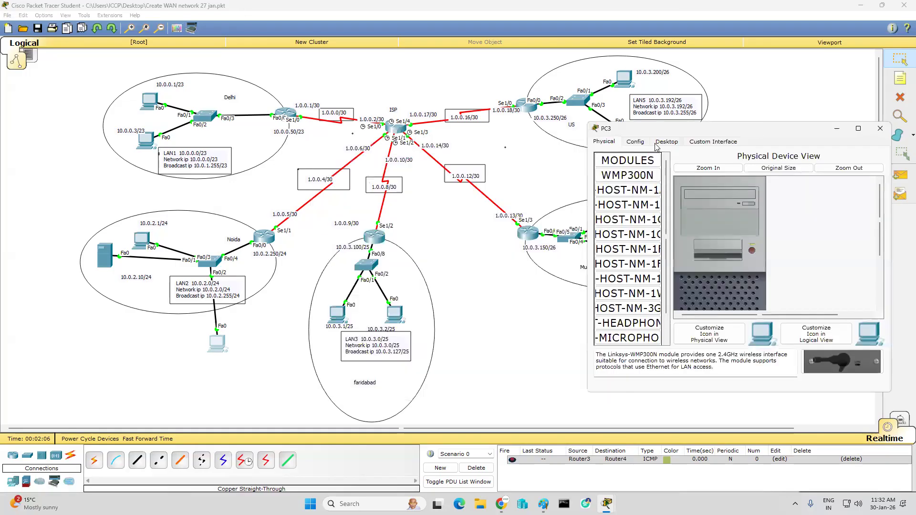
click(667, 141)
click(789, 175)
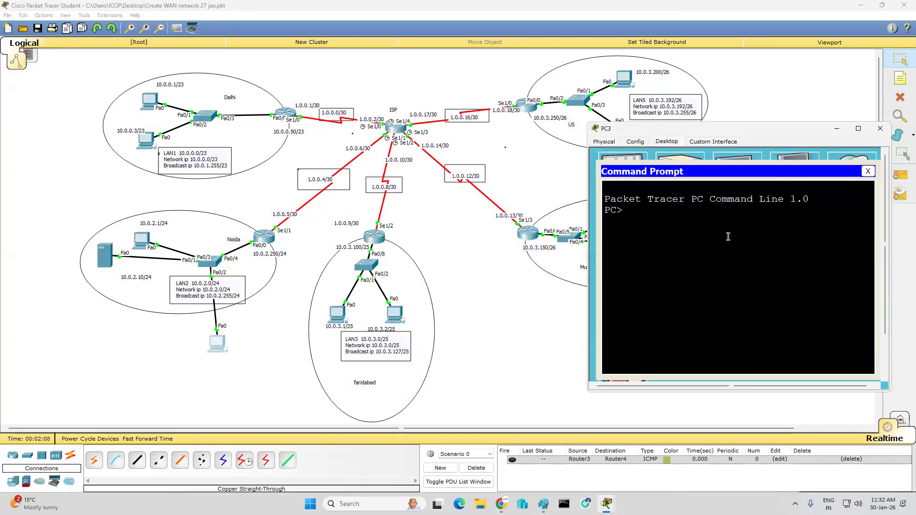
text(telnet 10.0.2.250)
key(Return)
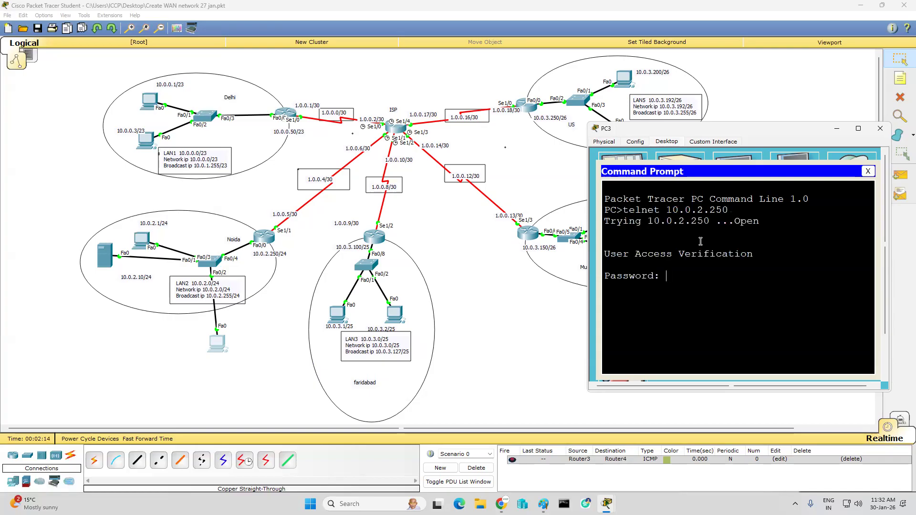
Step: Log in to the router with the Telnet password and enter privileged mode with "en" and the enable password
key(Return)
text(en)
key(Return)
key(Return)
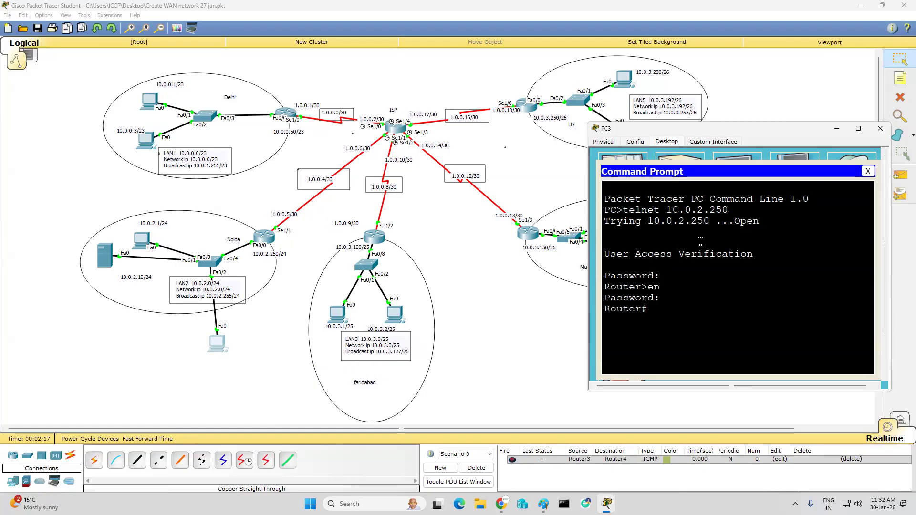
key(Return)
key(Return)
key(Return)
key(Return)
key(Return)
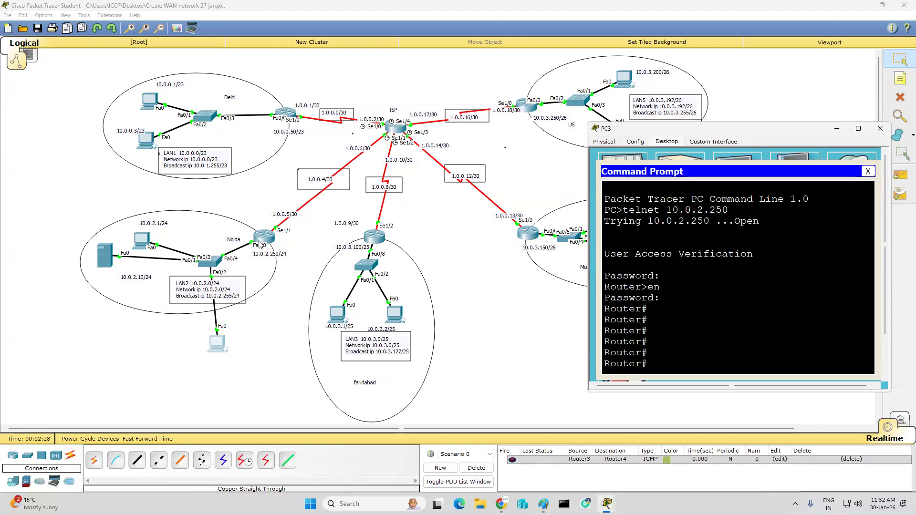
Step: List the router's flash contents with "sh flash" and copy the IOS image name c2600-i-mz.122-28.bin
text(lash)
key(Return)
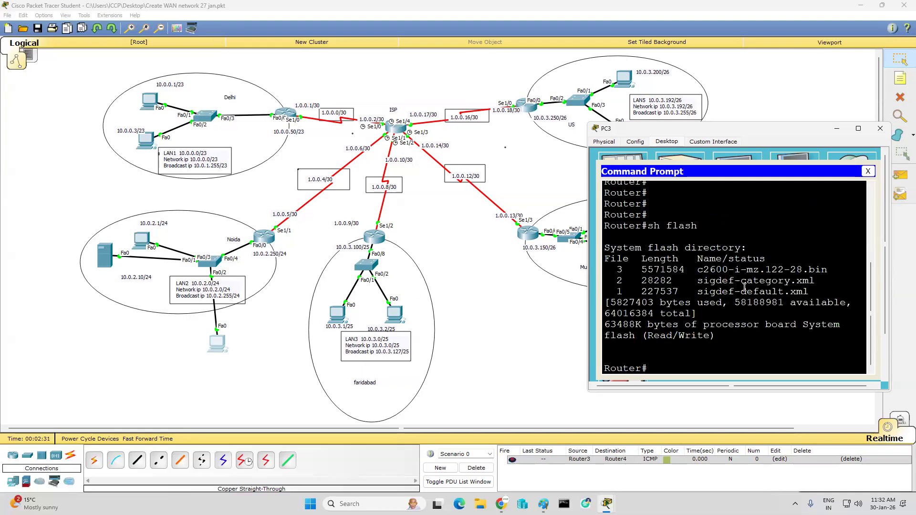
drag(697, 269, 827, 267)
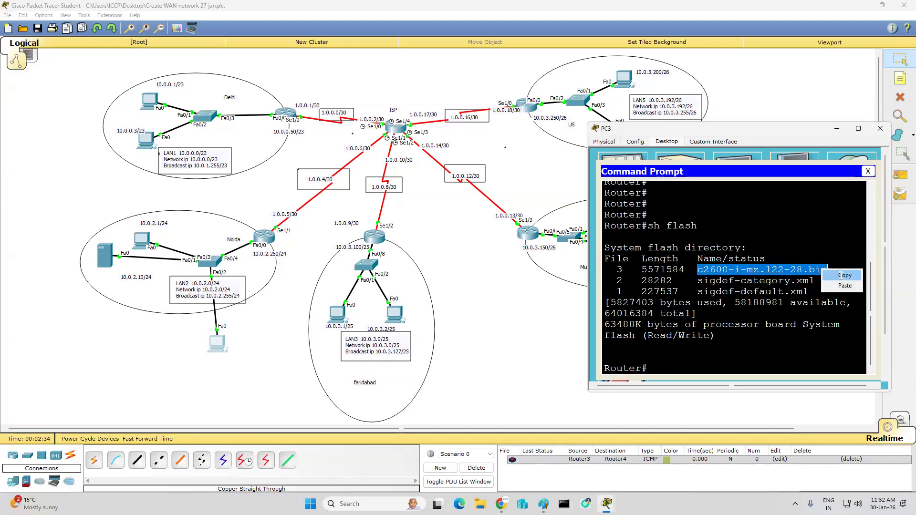
click(845, 276)
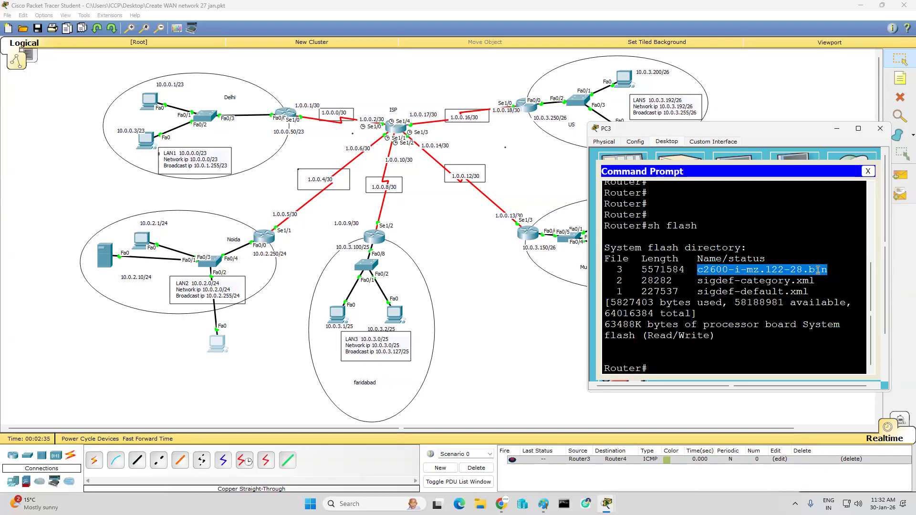
Step: Start the IOS backup with "copy flash tftp" and give c2600-i-mz.122-28.bin as the source filename
click(708, 365)
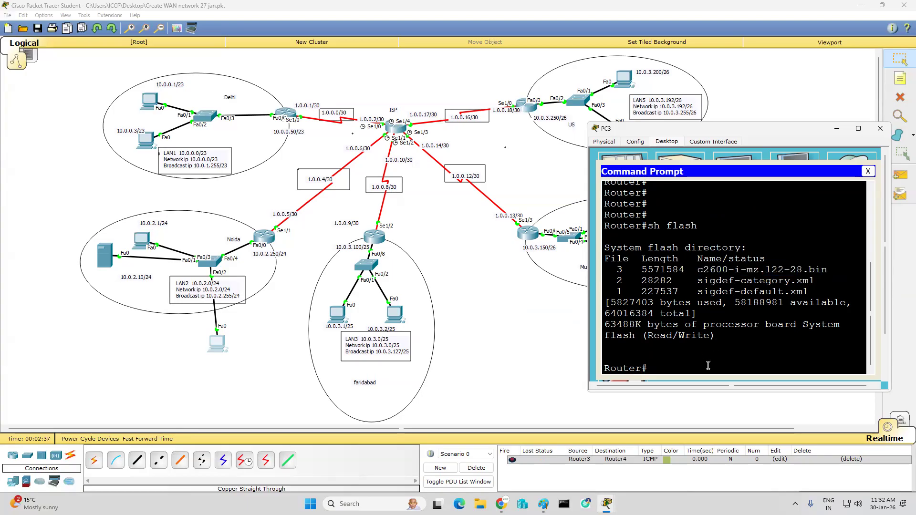
text(copy flash tftp)
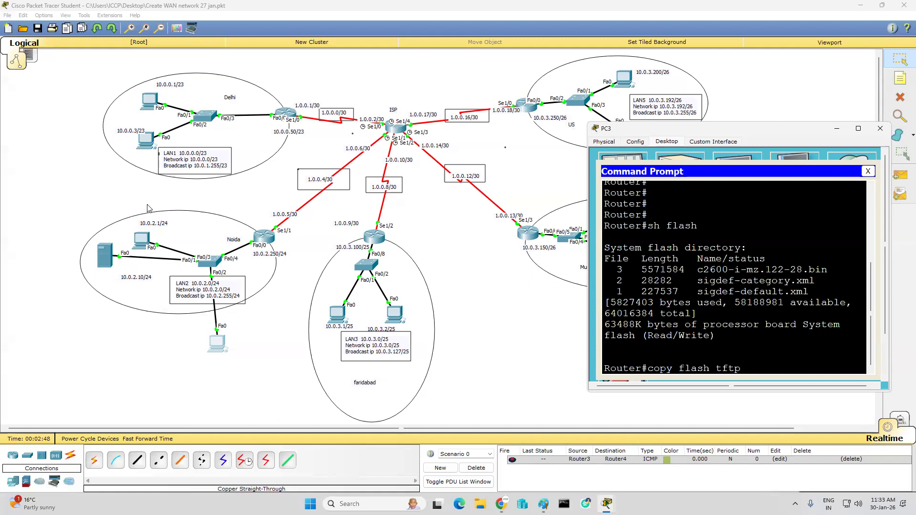
key(Return)
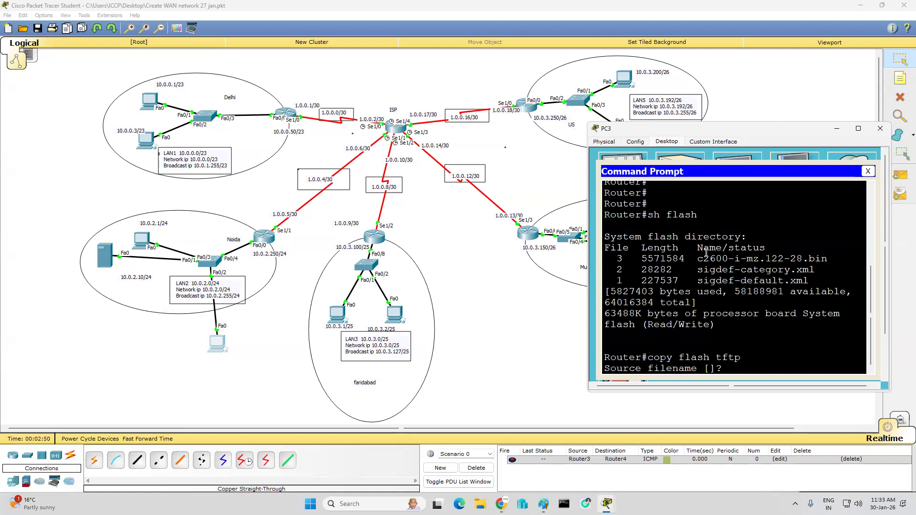
right_click(744, 365)
click(767, 381)
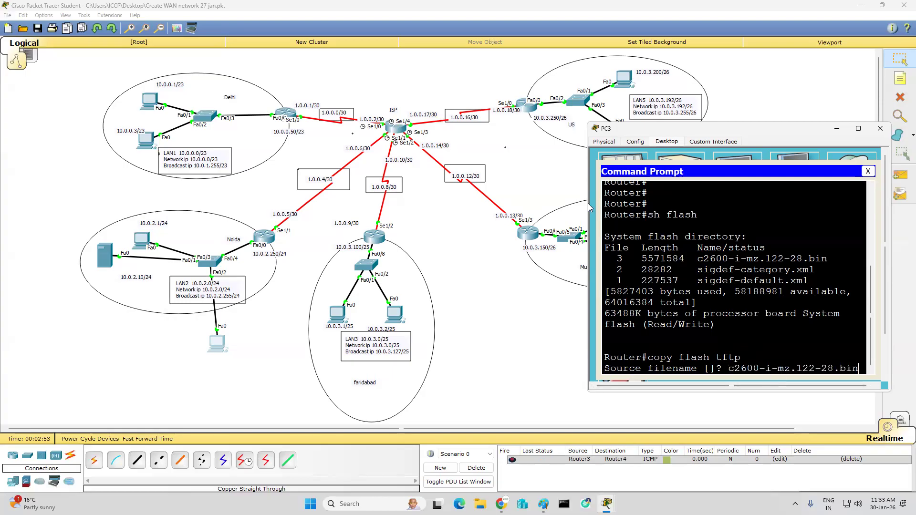
key(Return)
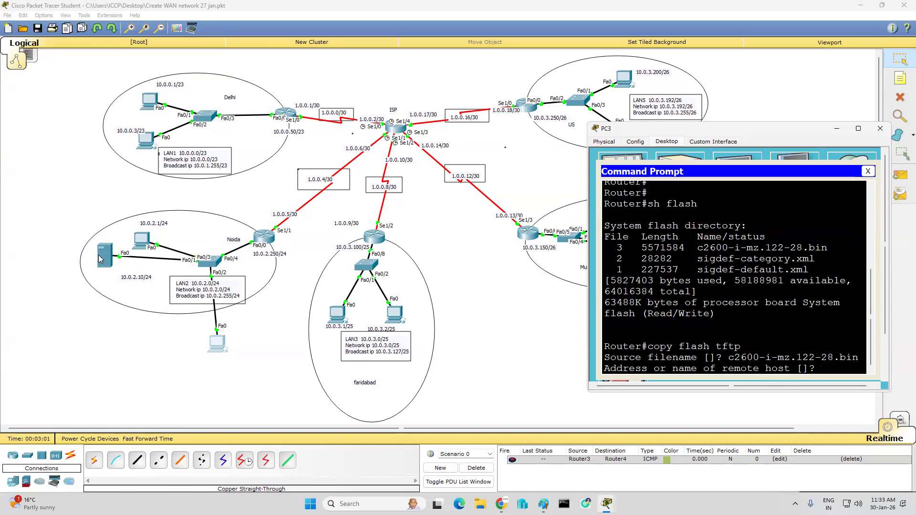
Step: Set the backup's remote host to the server address 10.0.2.11 and run the copy under a custom destination filename
text(10.0.2.11)
click(80, 305)
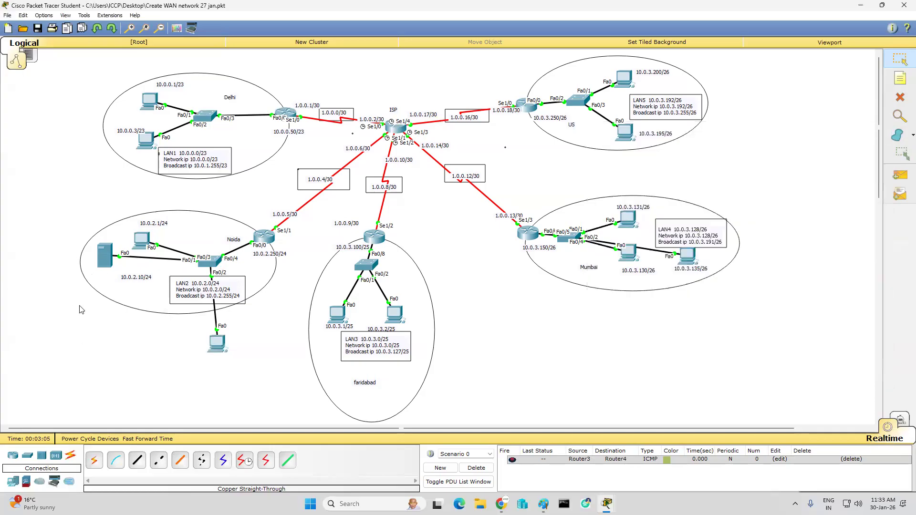
mouse_move(103, 262)
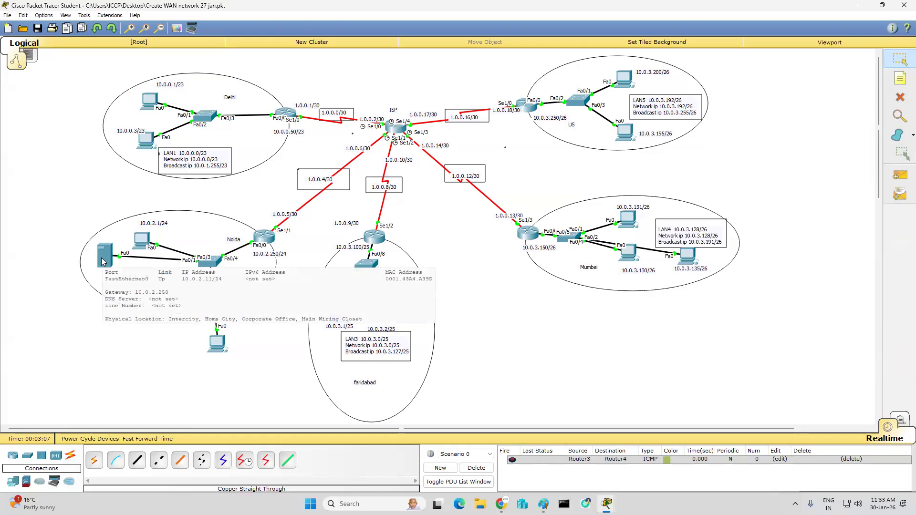
click(217, 344)
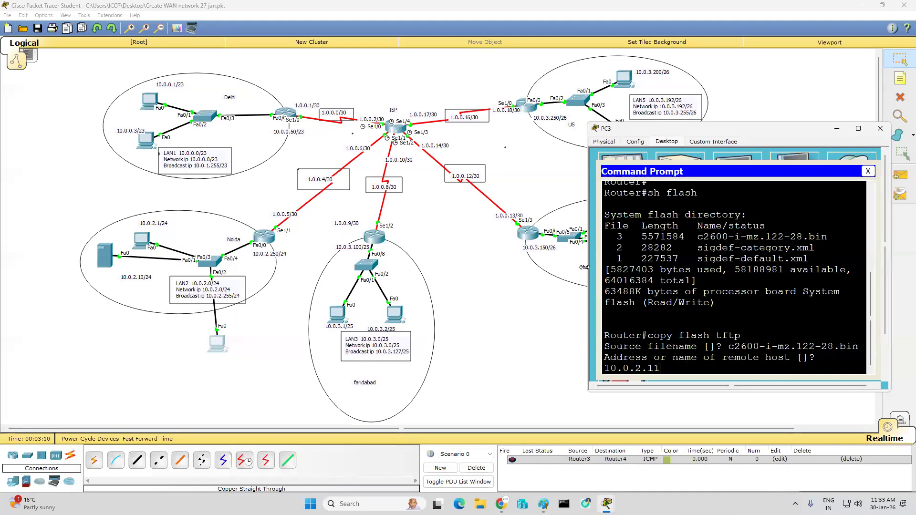
drag(585, 268, 498, 268)
key(Return)
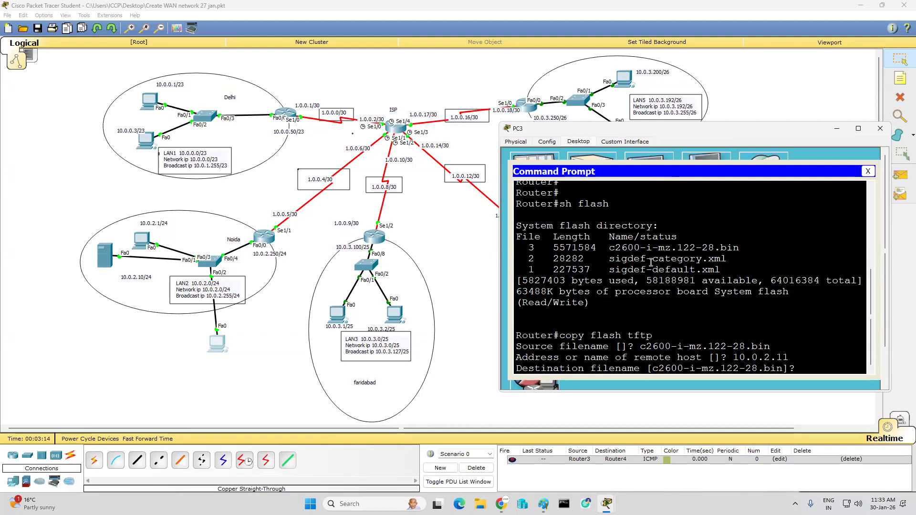
text(shivam)
key(Return)
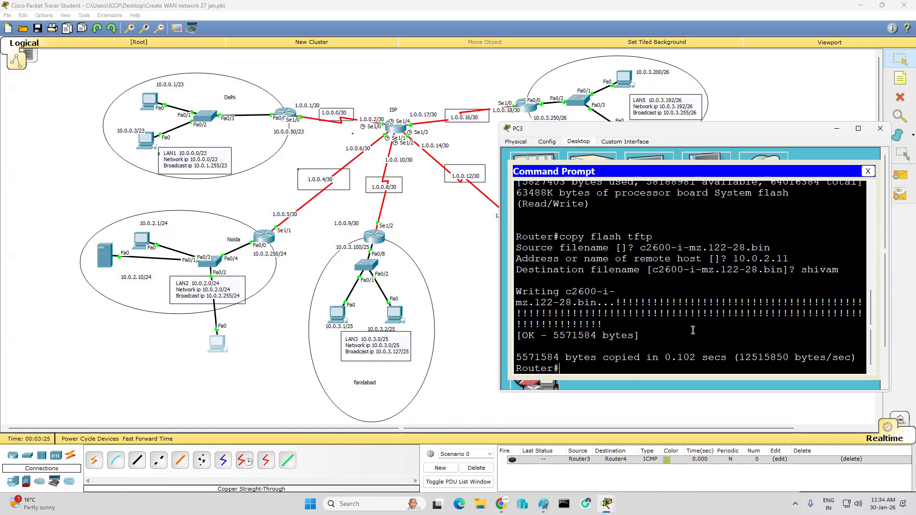
Step: Check the Noida server's TFTP file list for the backed-up IOS image
click(98, 256)
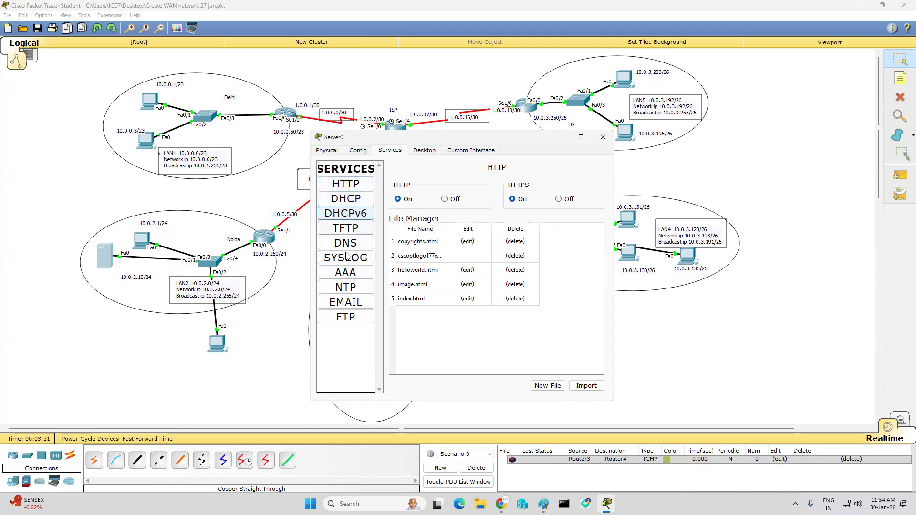
click(346, 228)
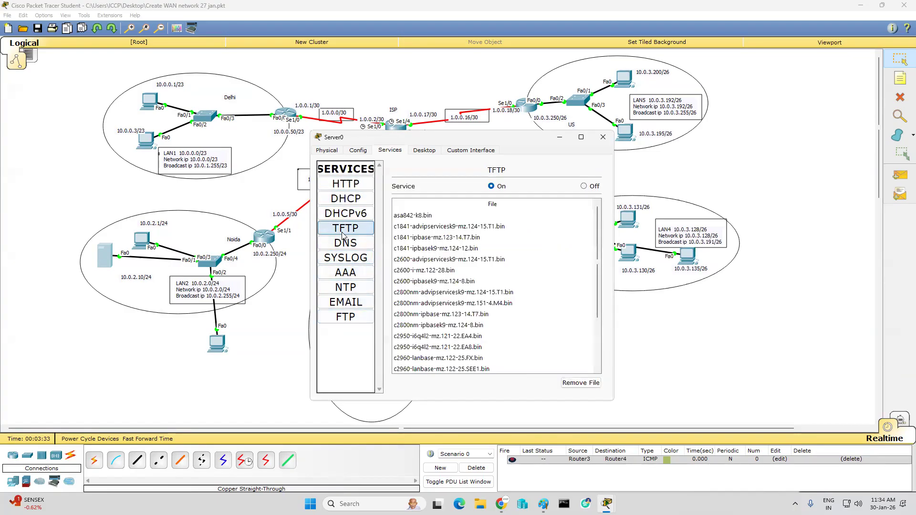
scroll(497, 263, down, 2)
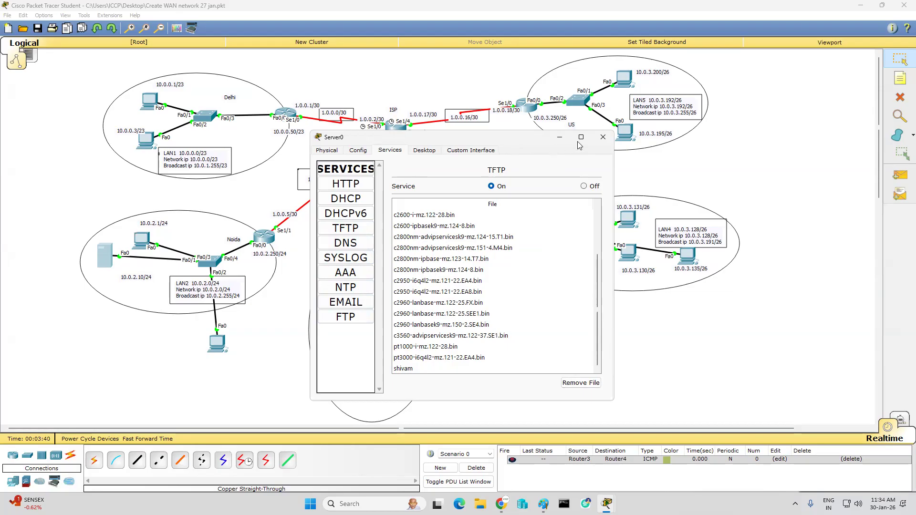
click(604, 137)
Step: Return to the router's Telnet session in PC3's command prompt
mouse_move(605, 498)
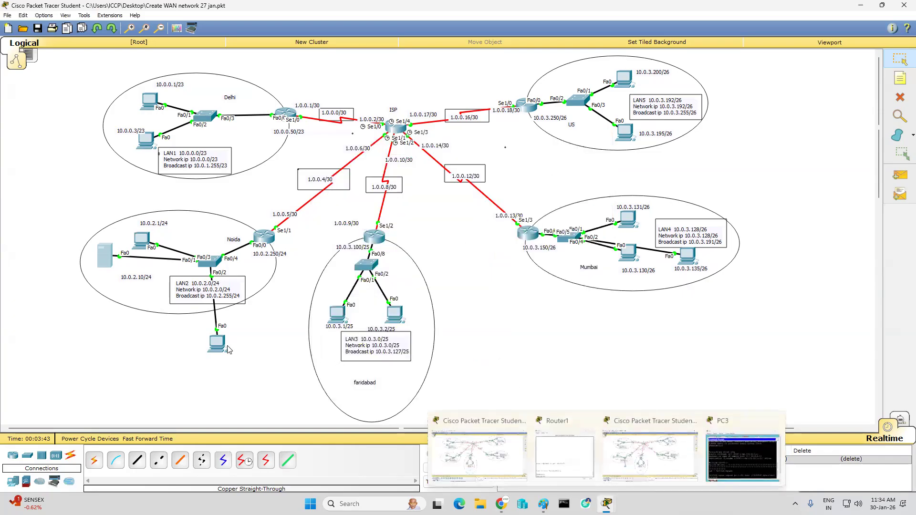
click(742, 458)
key(Return)
key(Return)
key(Return)
key(Return)
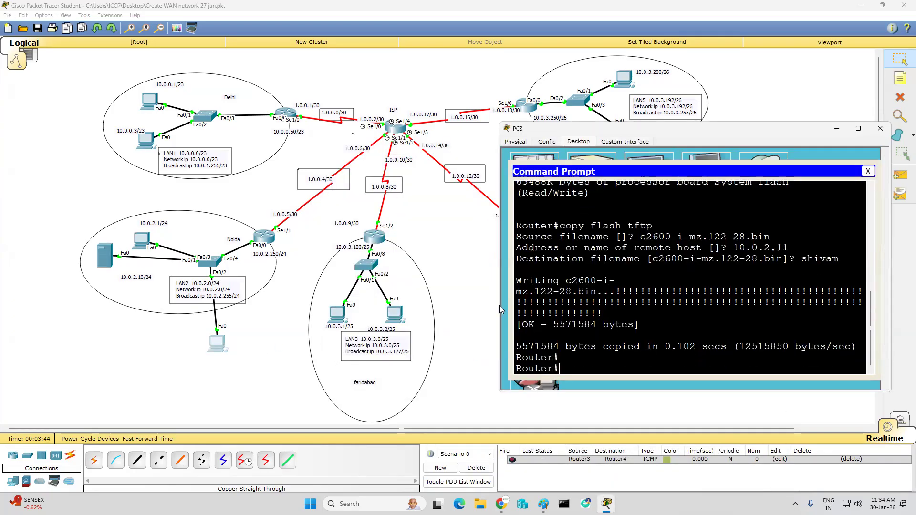
Step: Start the IOS recovery on the router with "copy tftp flash" and set the remote host to 10.0.2.11
text(copy)
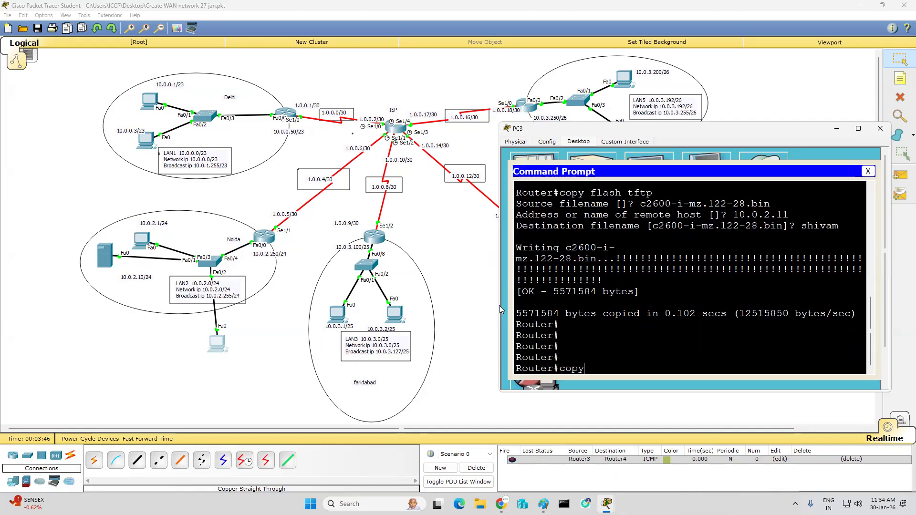
text( tftp flash)
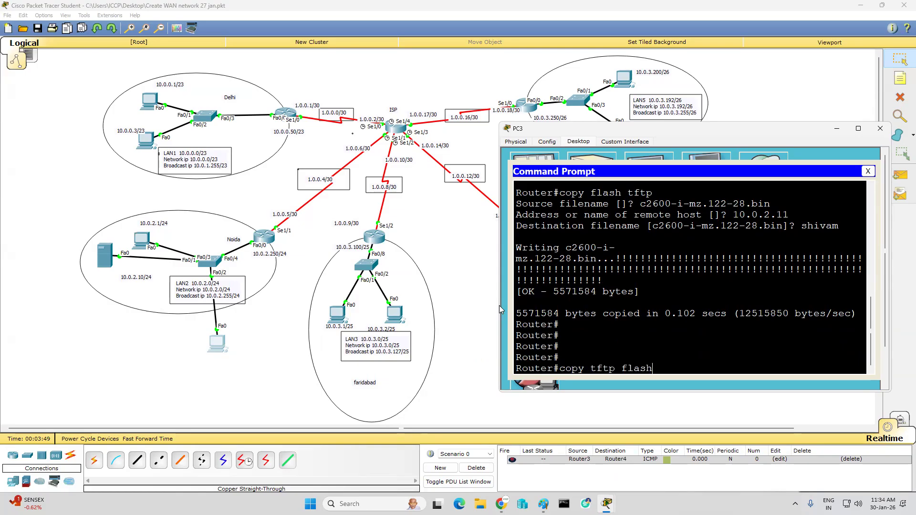
key(Return)
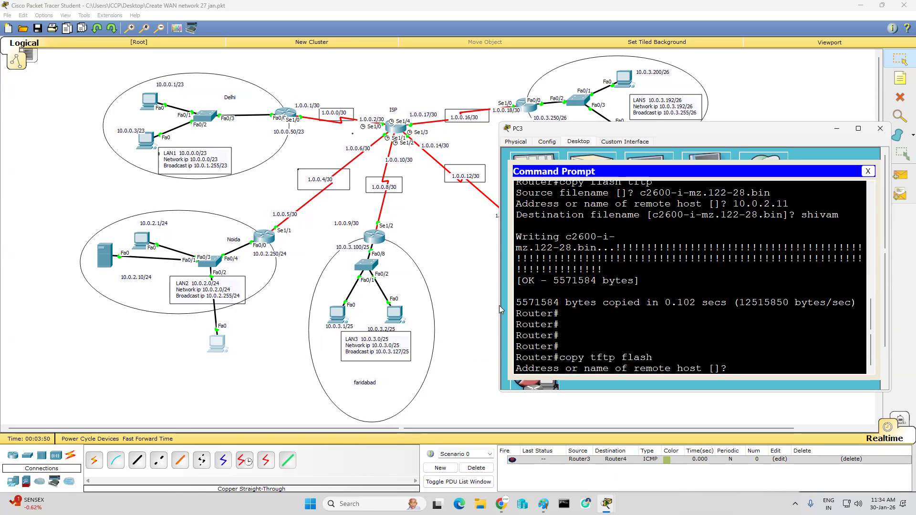
text(10.0.2.11)
key(Return)
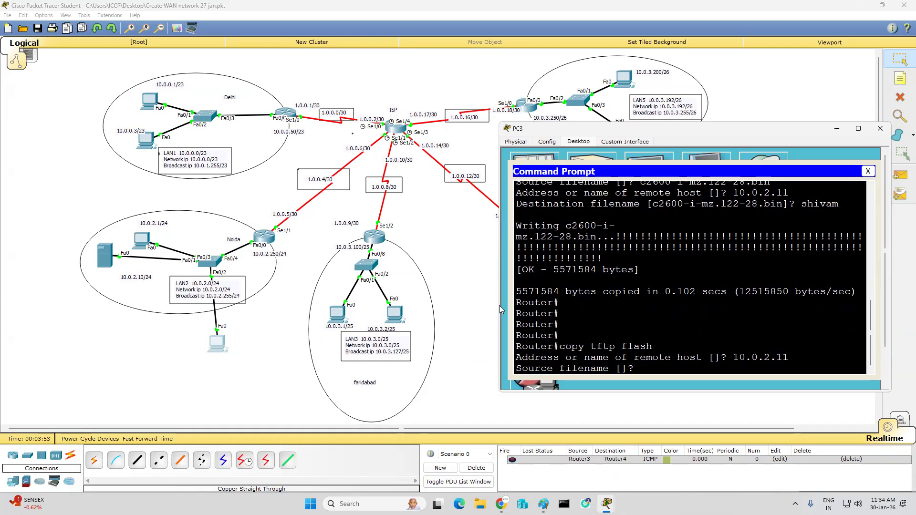
Step: Give the backed-up image's custom filename as the source and accept the default destination filename to run the copy
text(shivam)
key(Return)
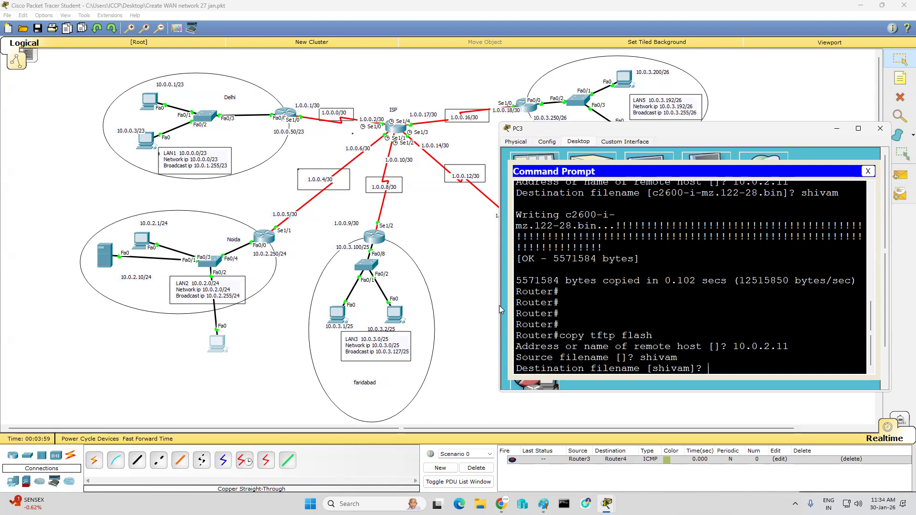
key(Return)
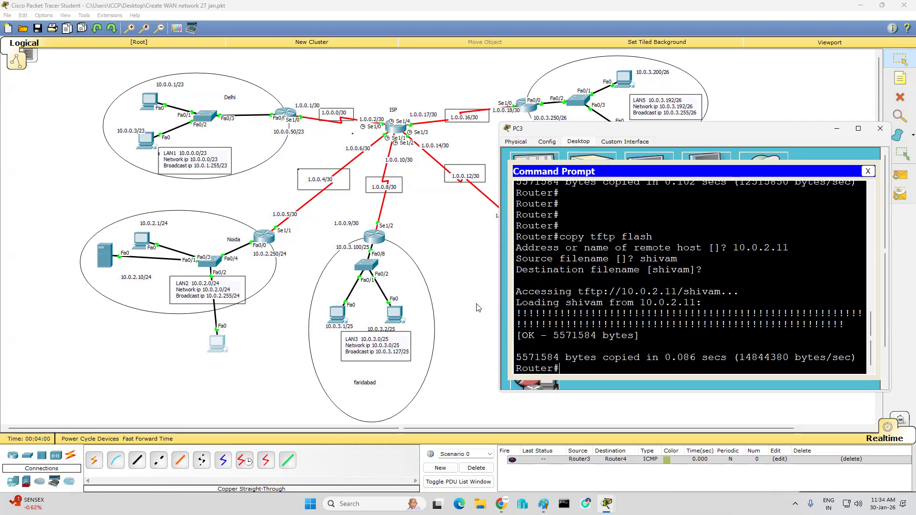
Step: Run "sh flash" in the Telnet session and check the flash directory for the restored image
text(sh flash)
key(Return)
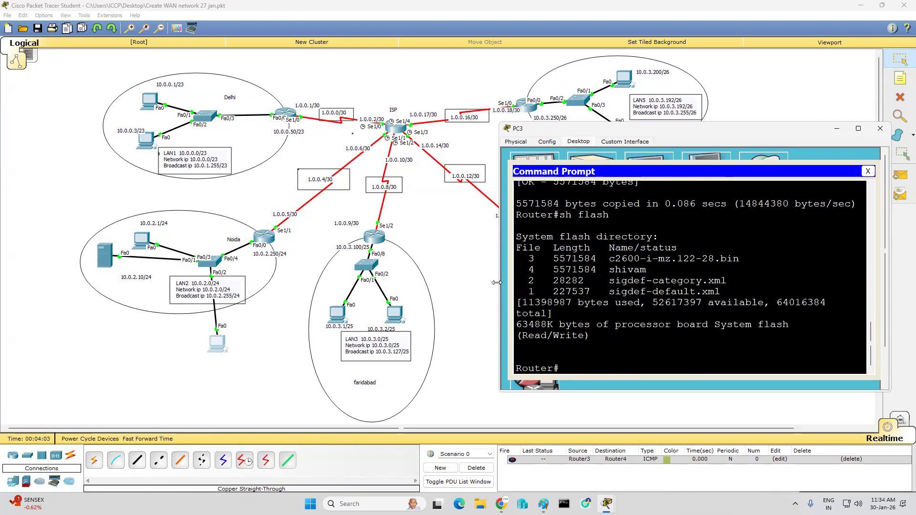
drag(604, 271, 660, 272)
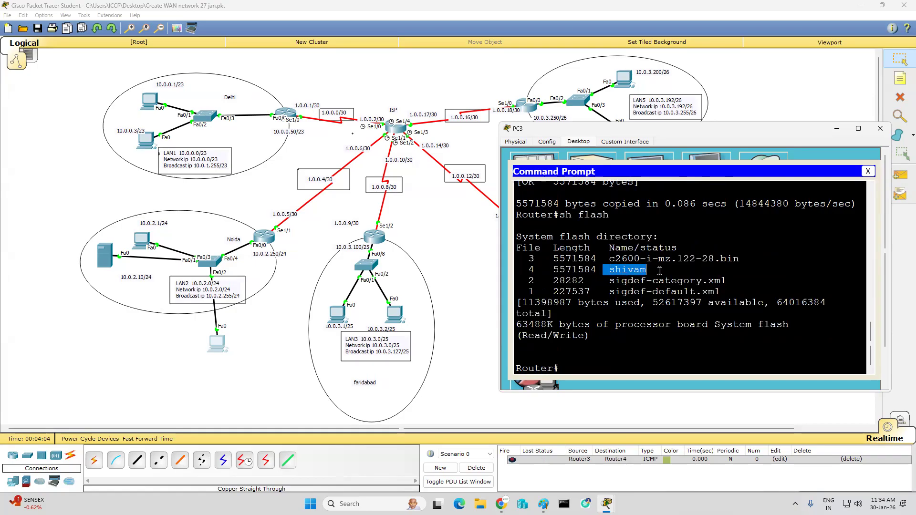
click(668, 305)
Step: Run "sh flash" in the Noida router's own CLI, check for the restored image, and minimize the router window
click(262, 239)
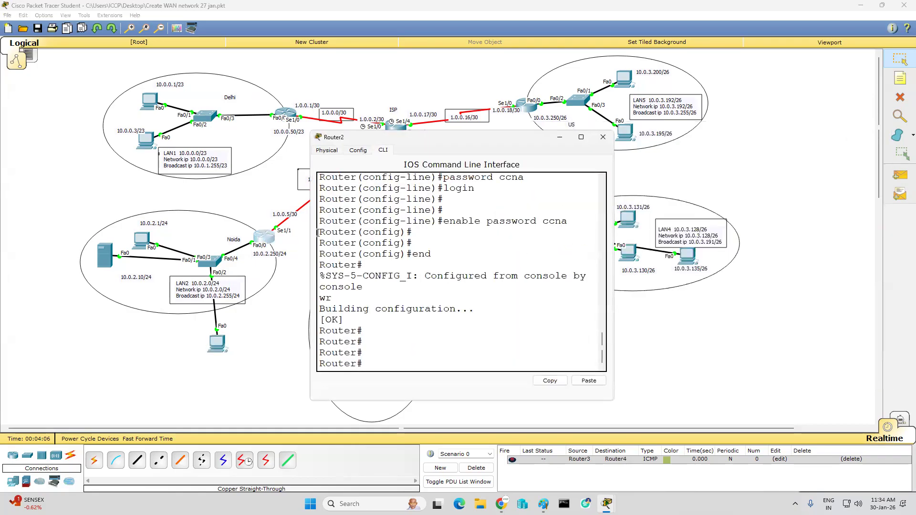
text(sh flash)
key(Return)
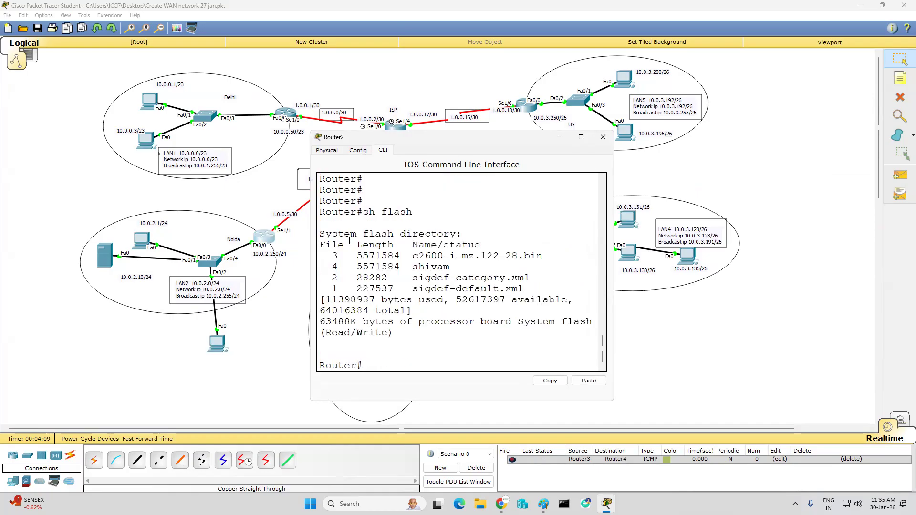
double_click(452, 269)
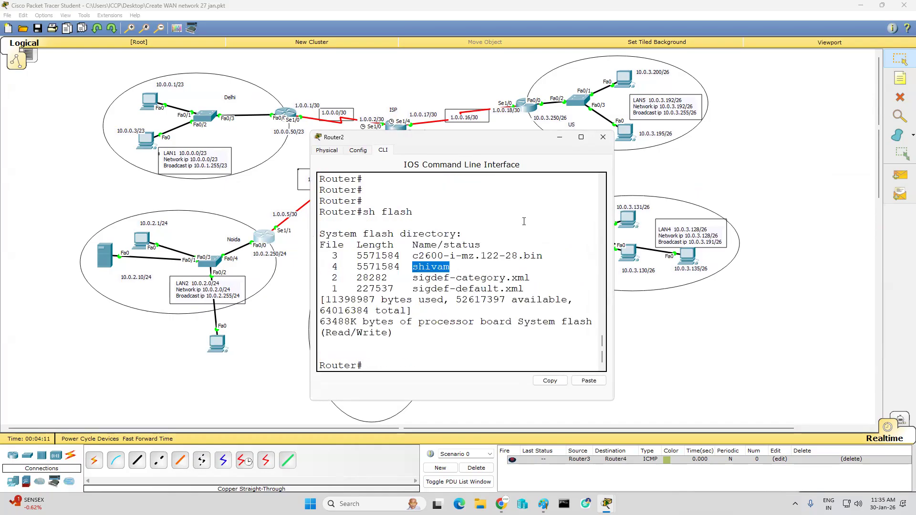
click(560, 137)
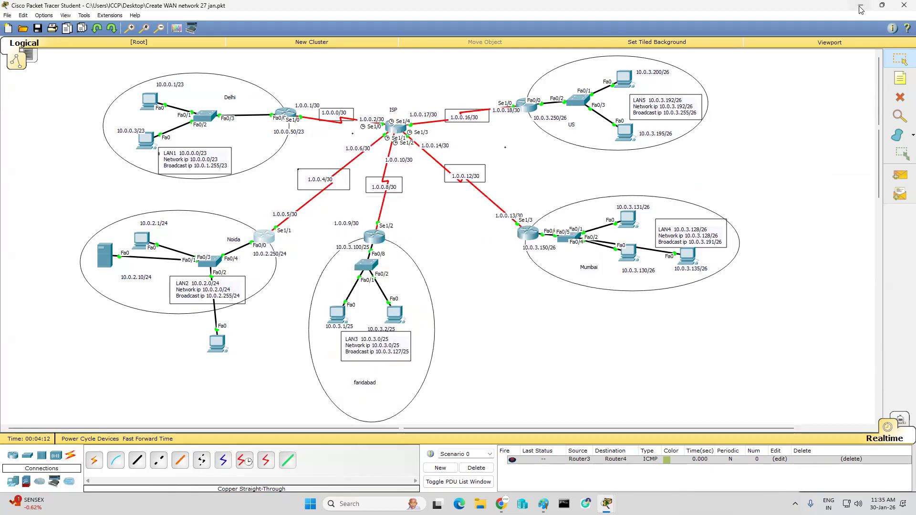
Step: Switch to the Paint notes and add a text box about 830 × 130 px below the LAN routing diagram
click(861, 10)
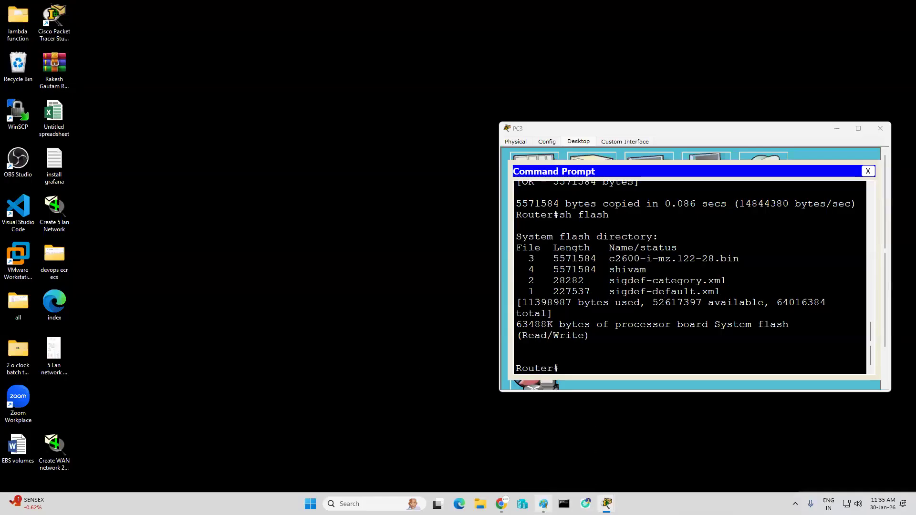
click(544, 504)
scroll(200, 238, up, 4)
scroll(186, 183, down, 1)
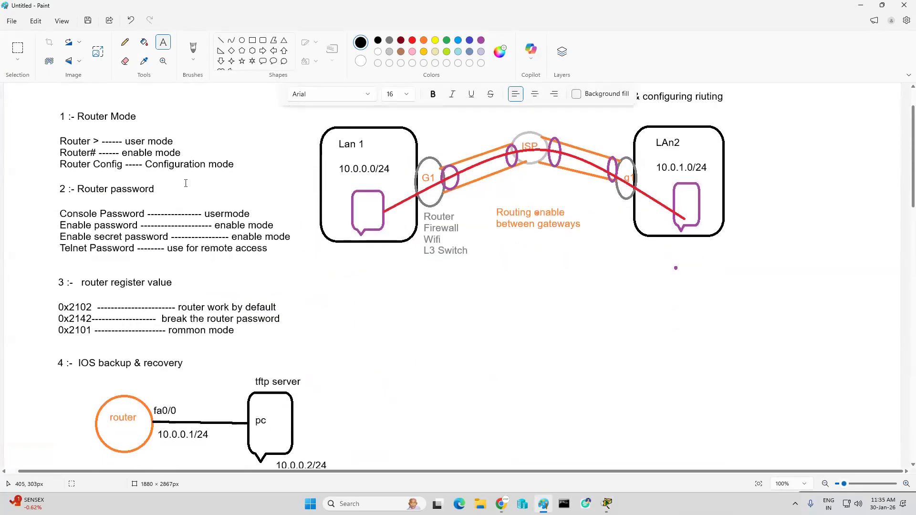
scroll(237, 225, down, 2)
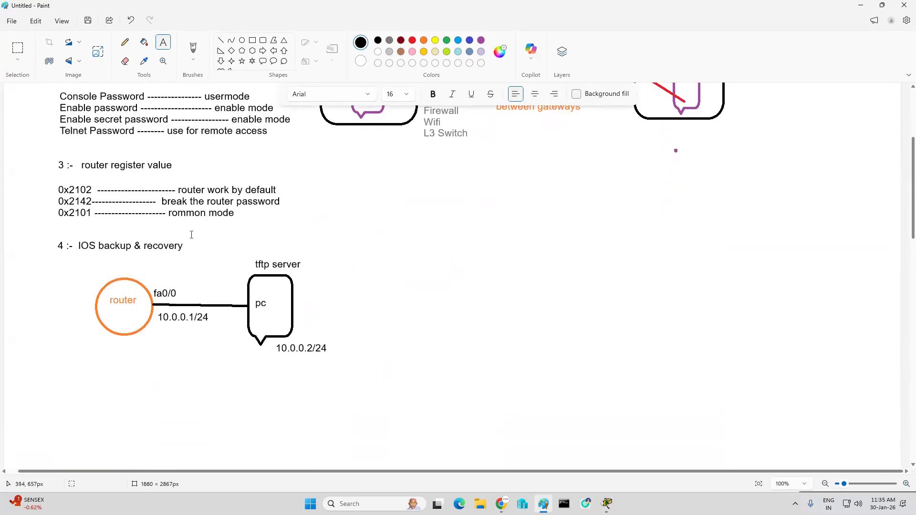
scroll(190, 233, down, 2)
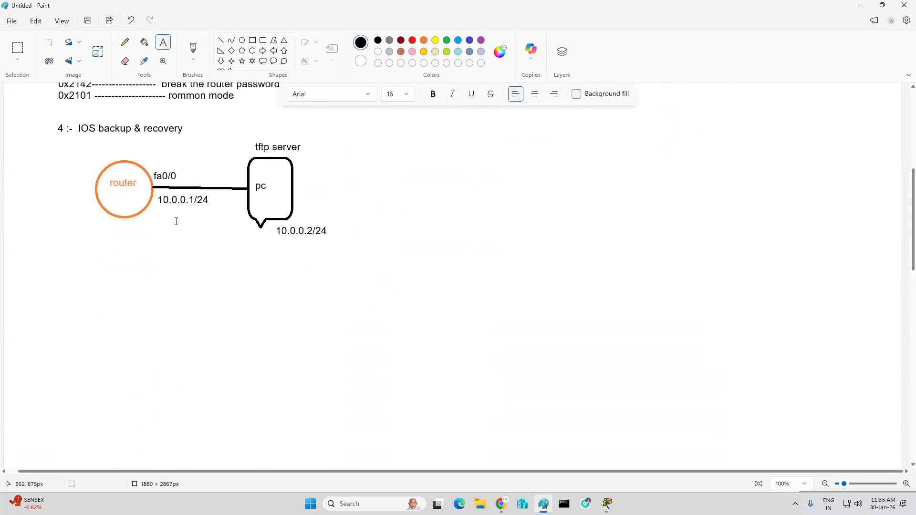
scroll(190, 239, up, 2)
scroll(189, 239, up, 1)
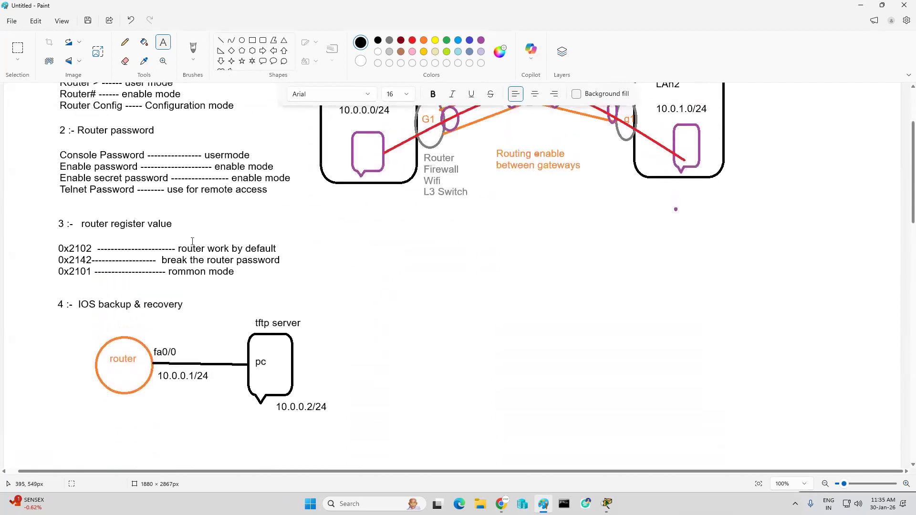
drag(411, 223, 810, 285)
scroll(421, 216, up, 2)
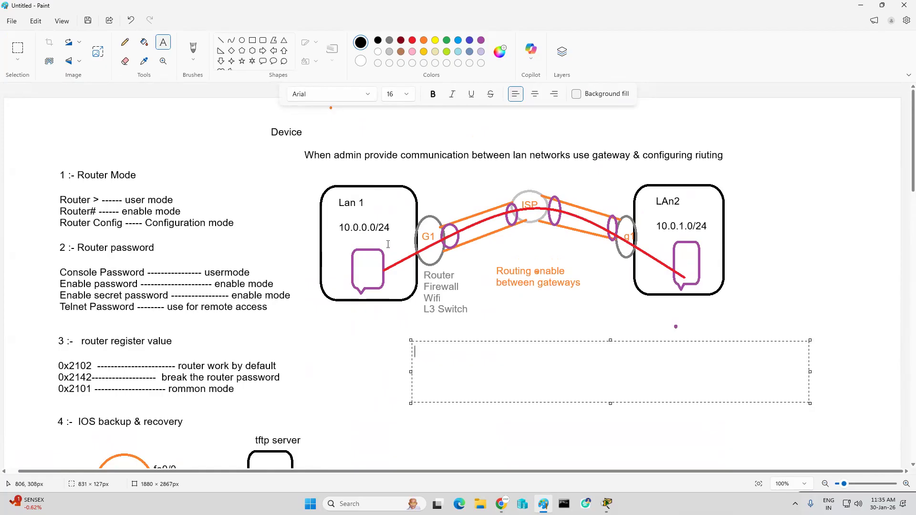
Step: Enter the start of the routing definition in the text box: "Routing :- routing is a process of tran"
text(Routing :-  routing is a pro)
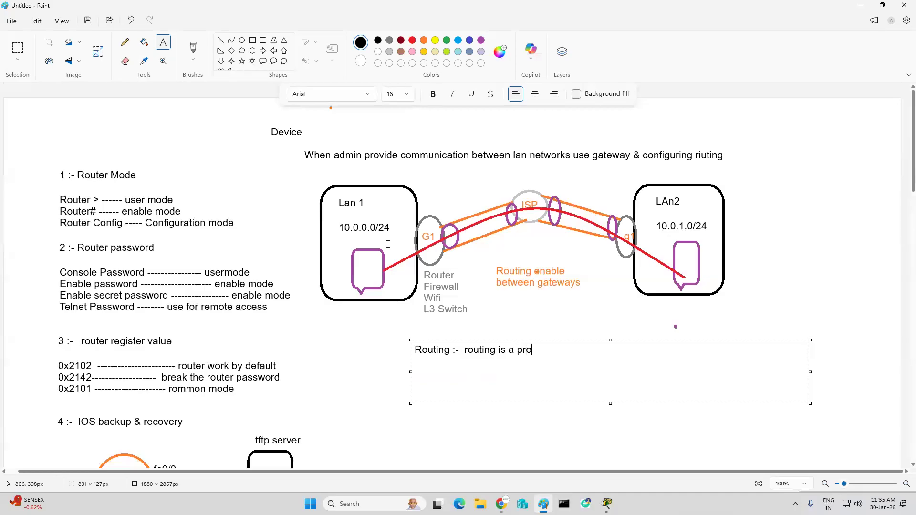
text(cess of tran)
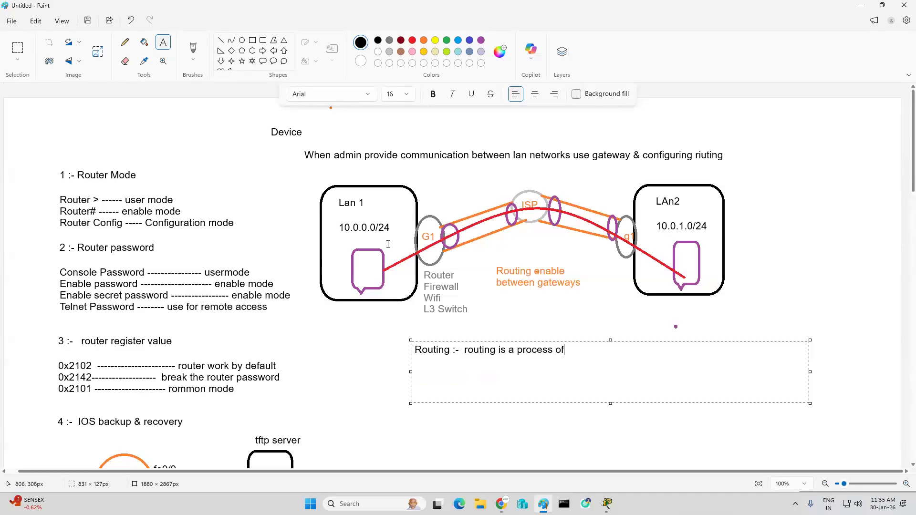